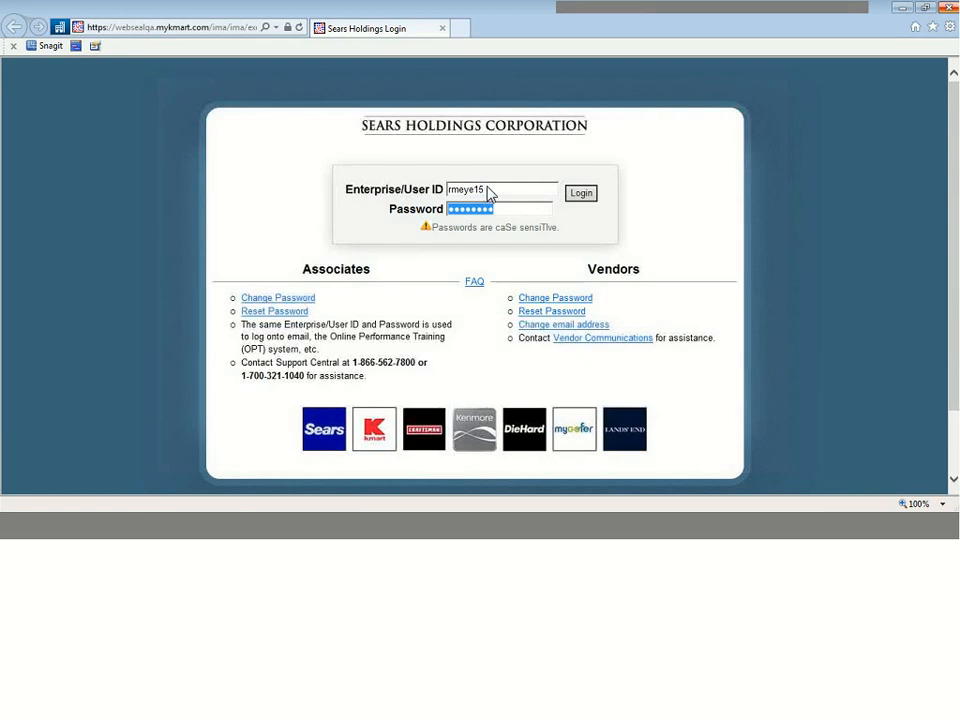
Step: Submit the Sears Holdings login without updating the stored password, and close the login window
key("Return")
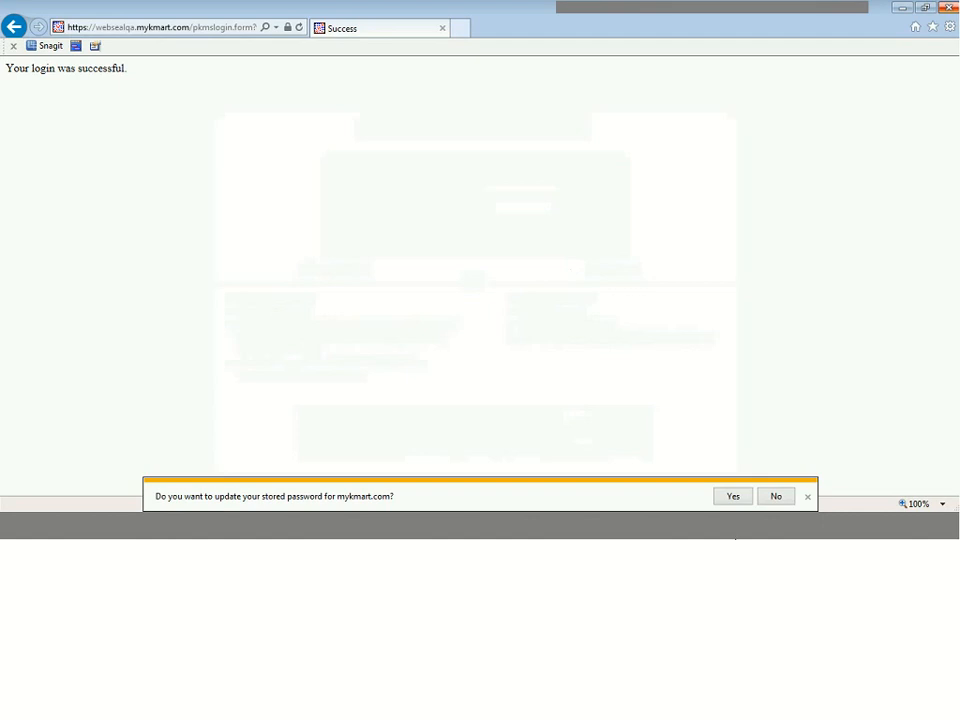
left_click(778, 497)
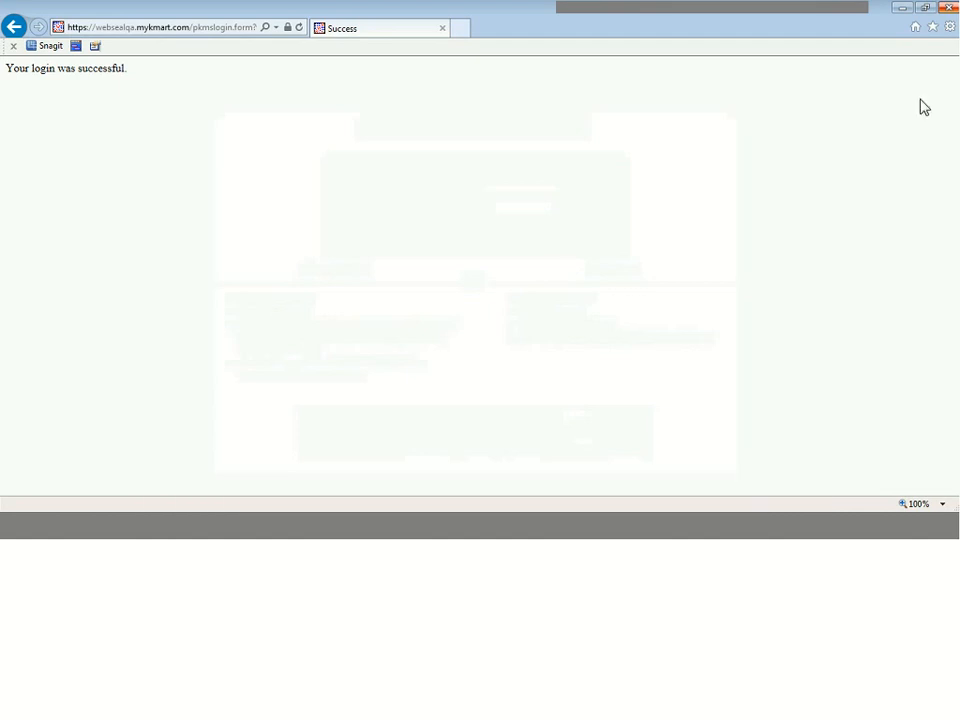
left_click(950, 14)
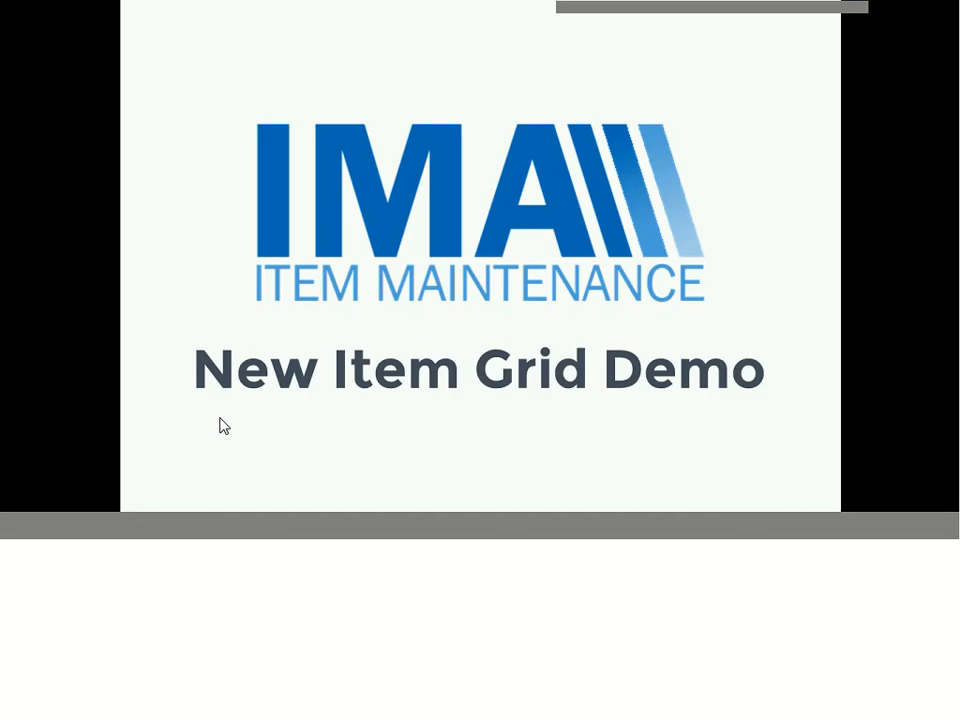
key("Escape")
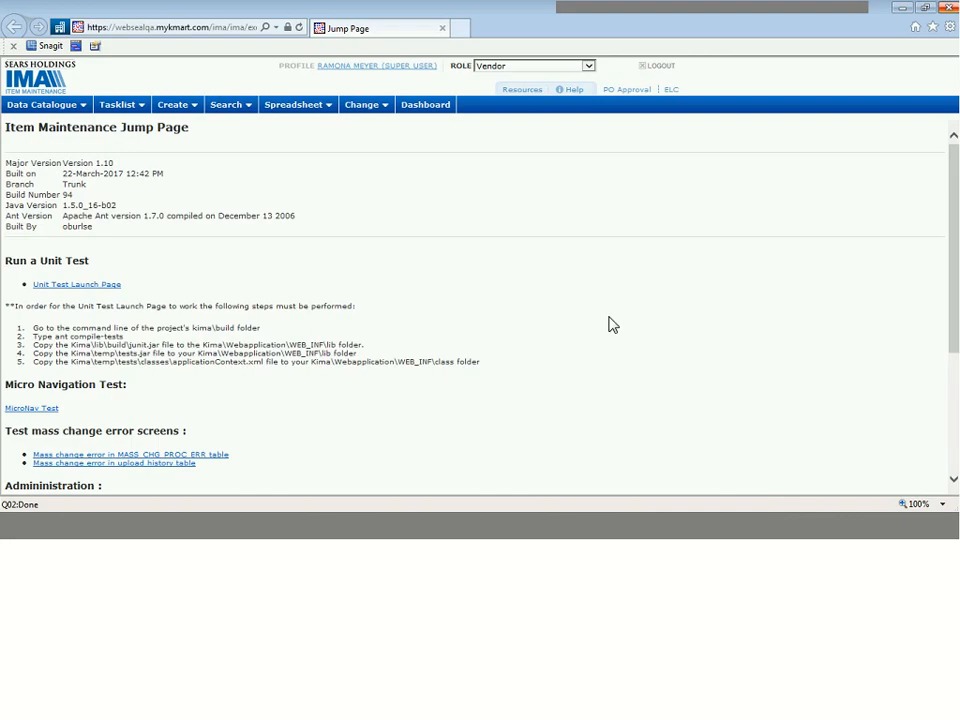
Step: Open the New Items tasklist filters from the Data Catalogue
left_click(232, 108)
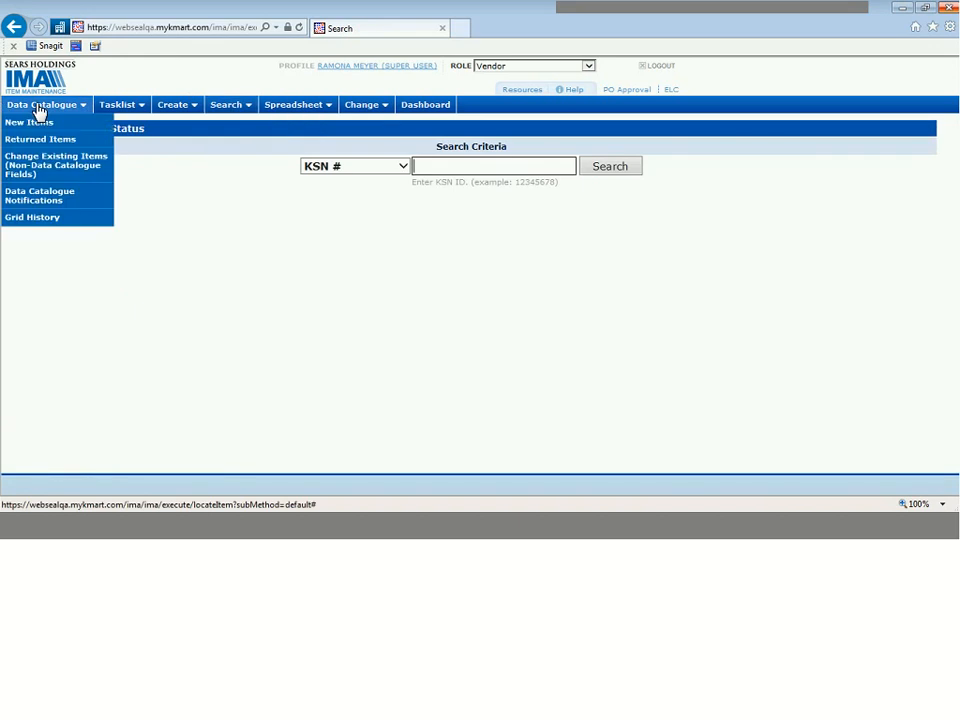
left_click(34, 121)
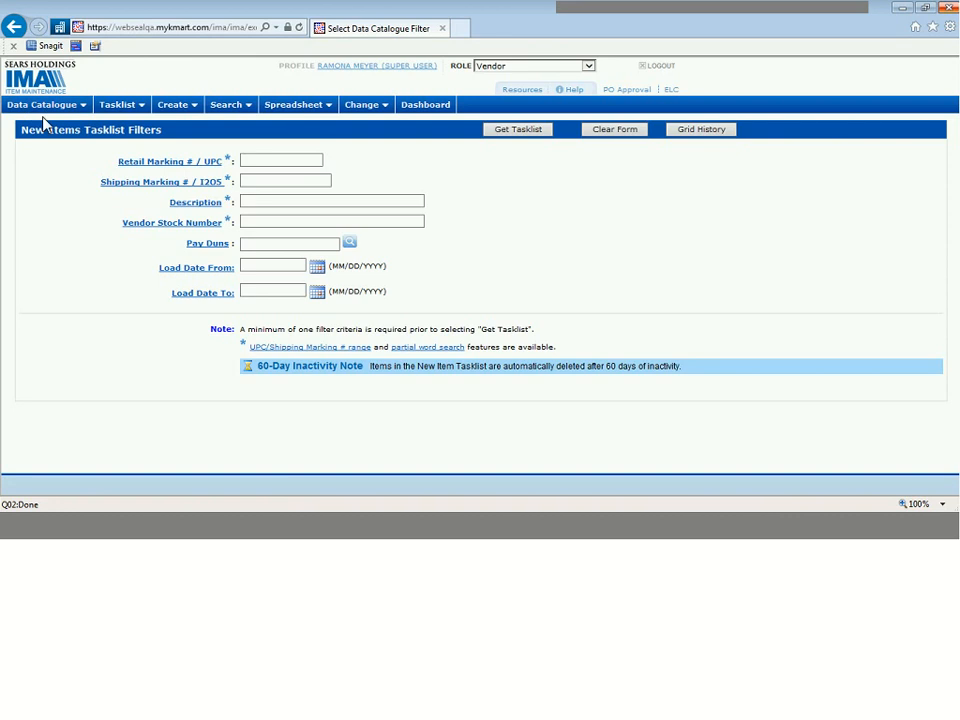
mouse_move(47, 112)
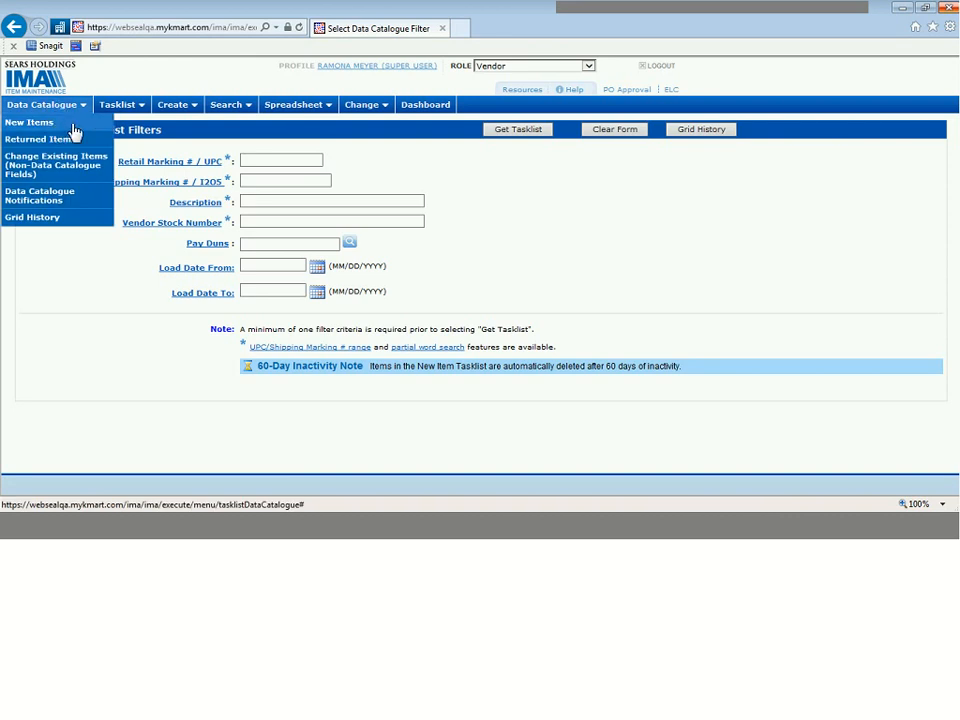
left_click(58, 124)
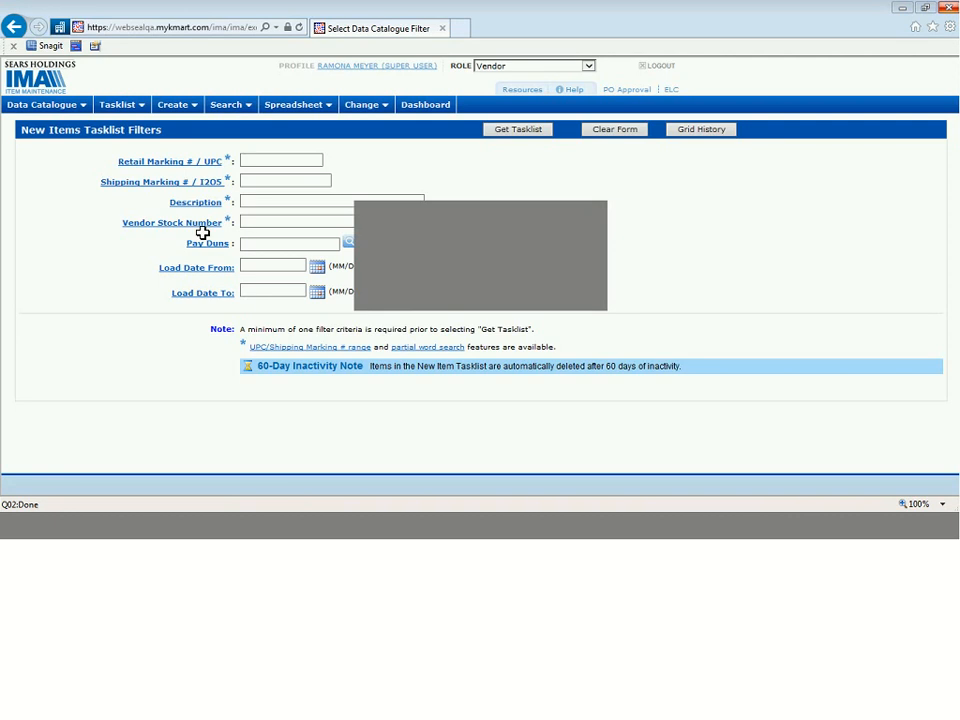
left_click(267, 179)
key("ctrl+v")
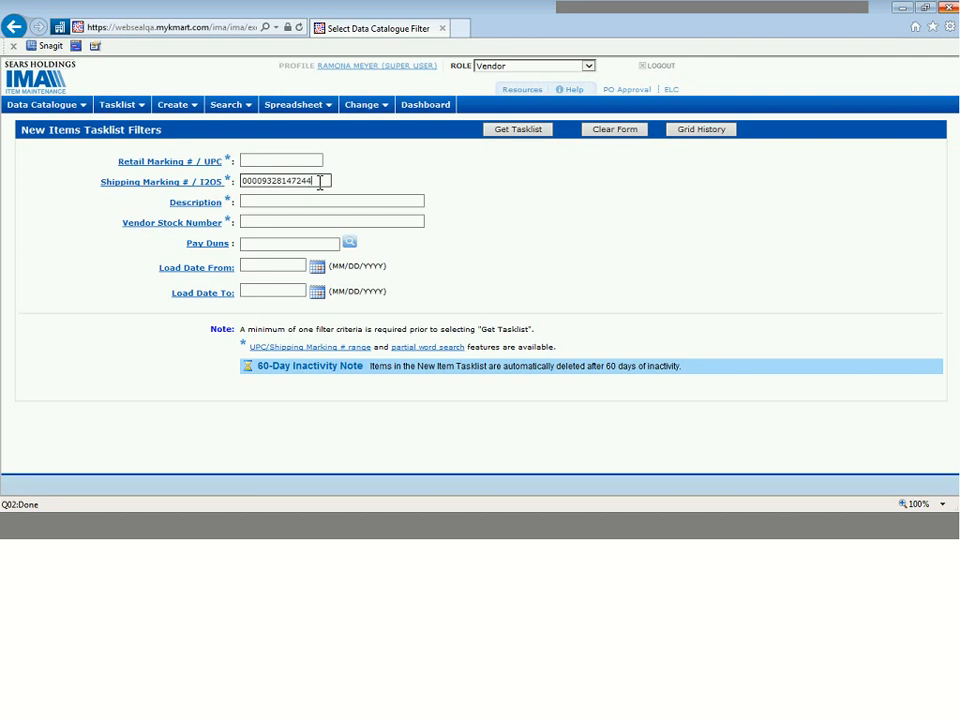
left_click(380, 224)
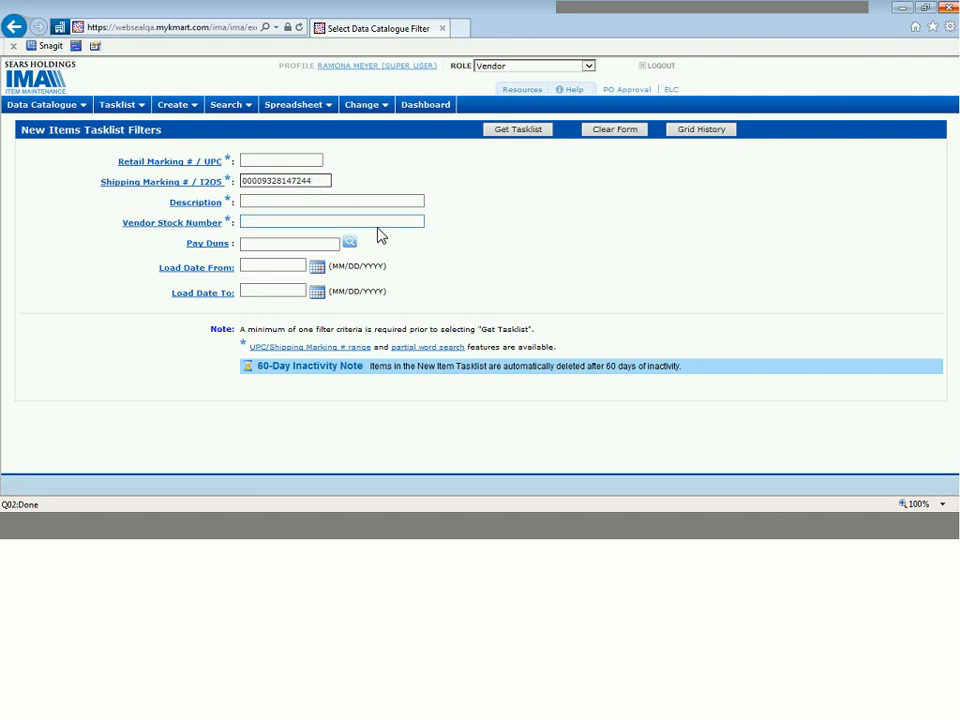
left_click(266, 199)
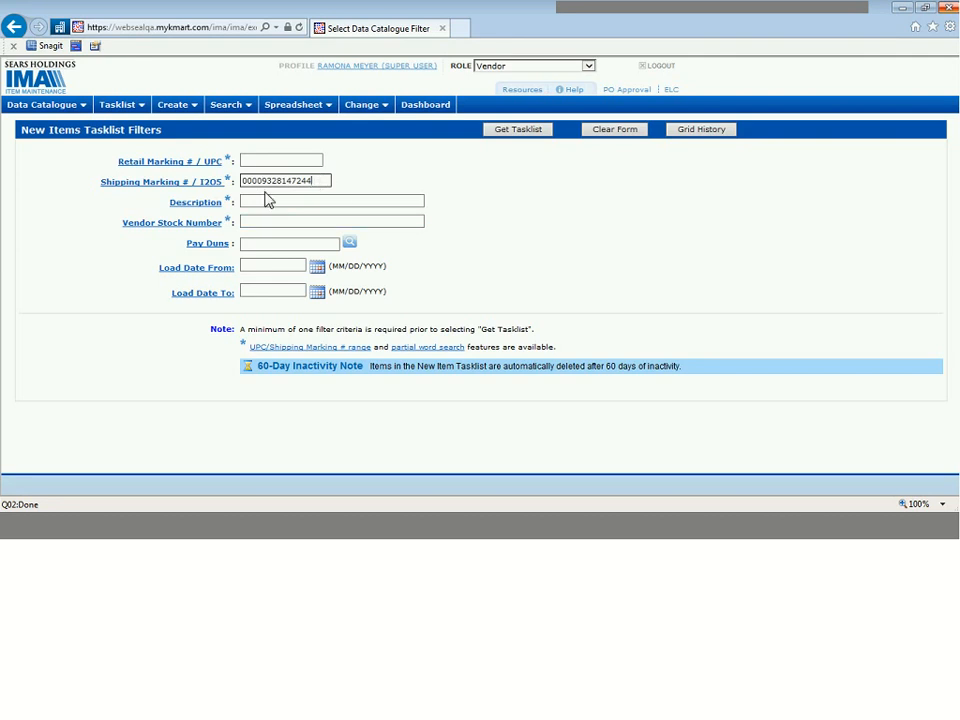
left_click(257, 221)
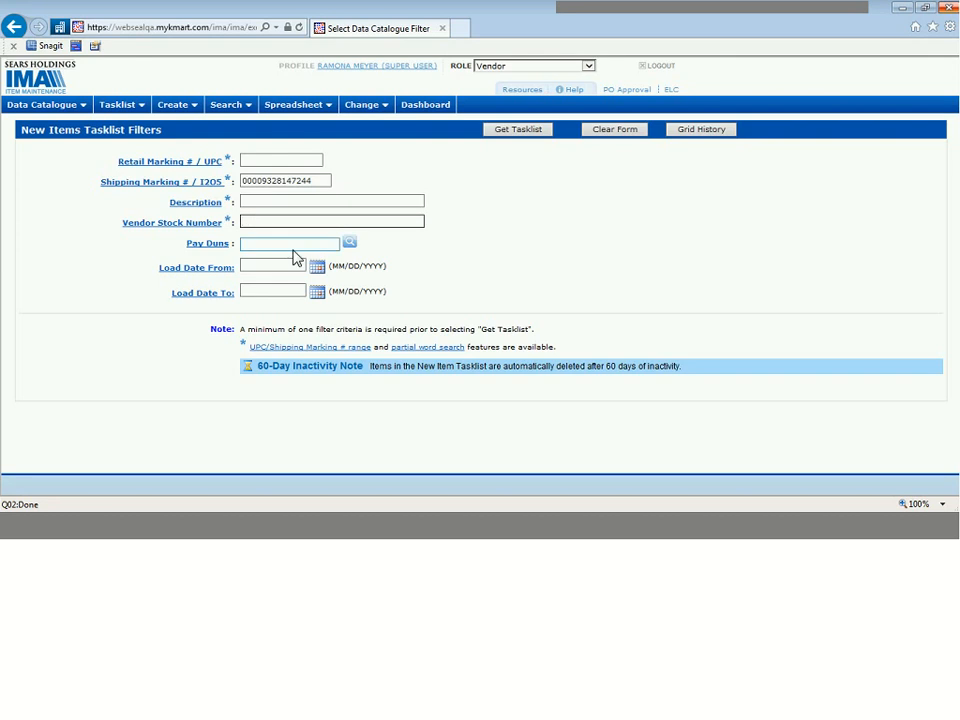
left_click(277, 245)
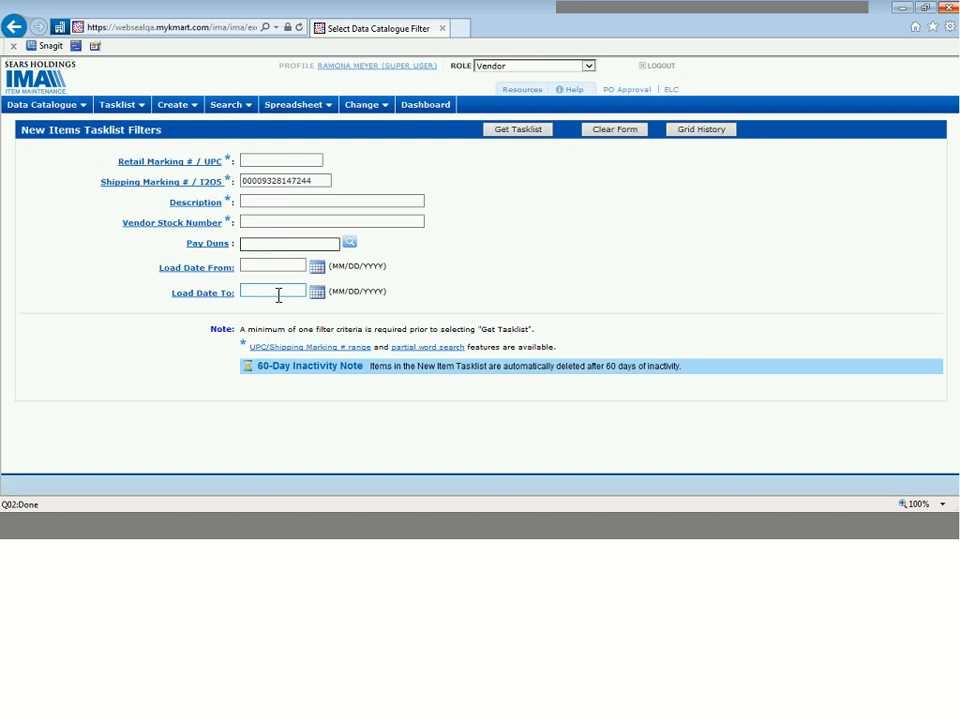
left_click(529, 137)
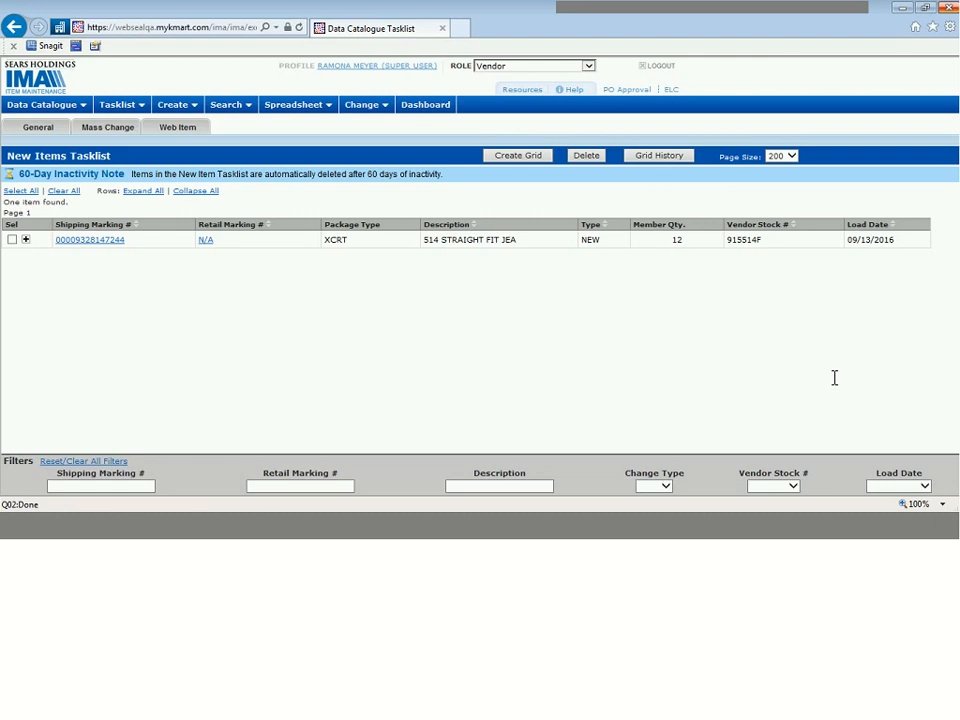
Step: Examine the tasklist's Vendor Stock #, Load Date and Description filters
left_click(793, 487)
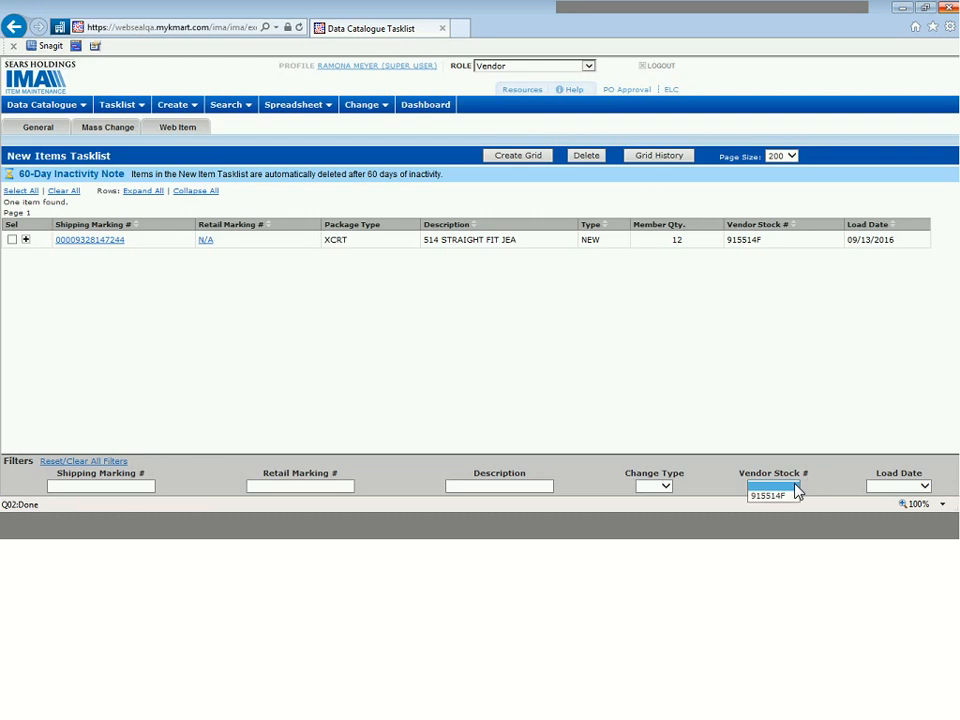
left_click(917, 488)
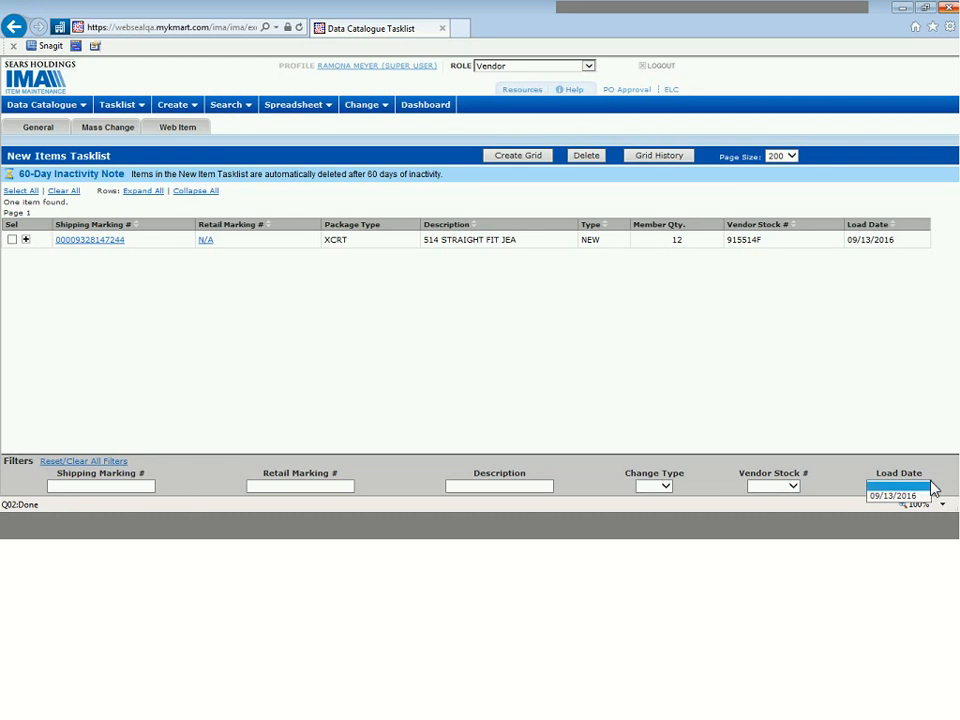
left_click(498, 486)
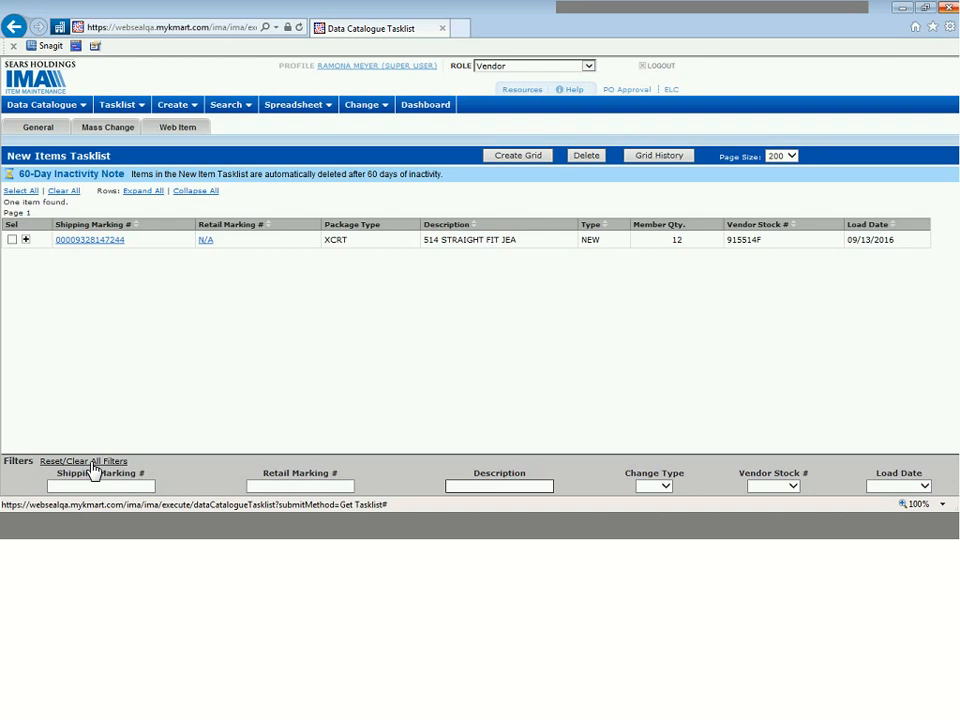
left_click(26, 241)
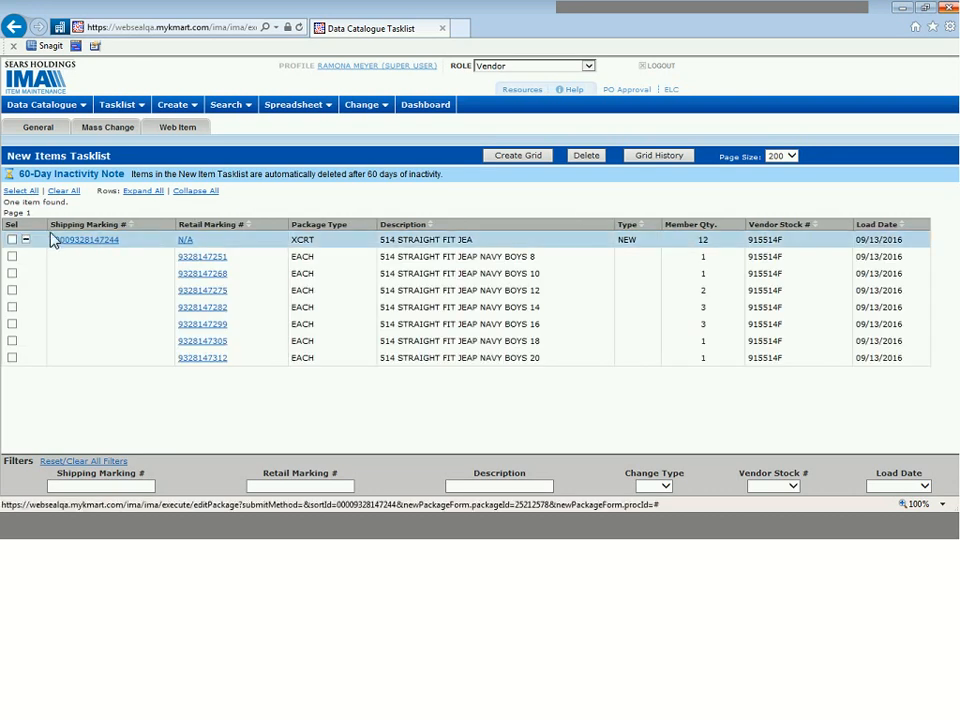
left_click(26, 241)
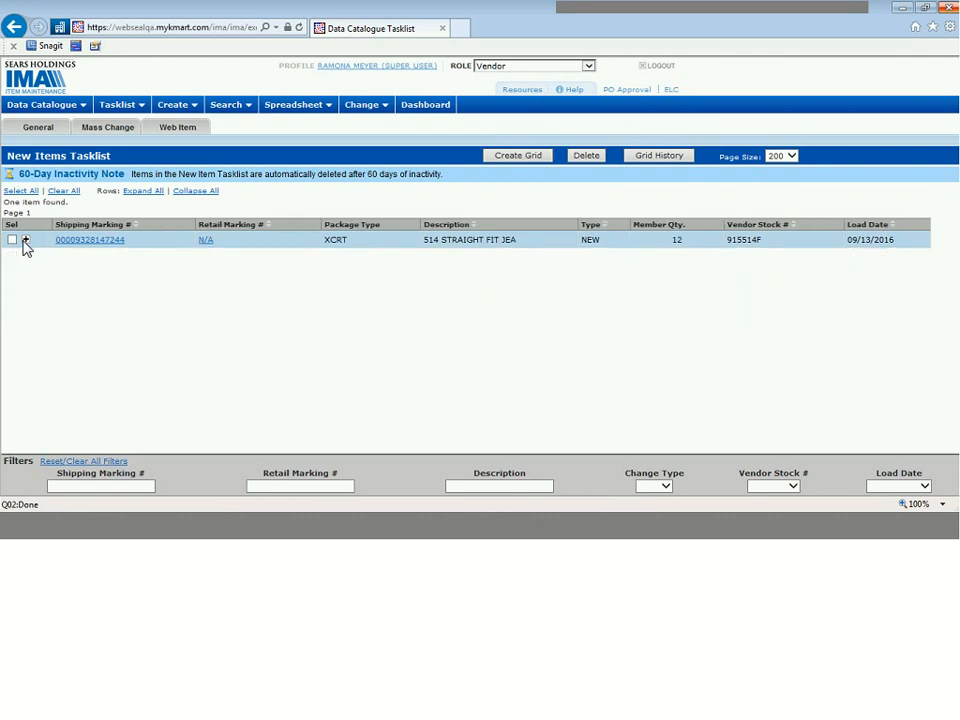
left_click(26, 241)
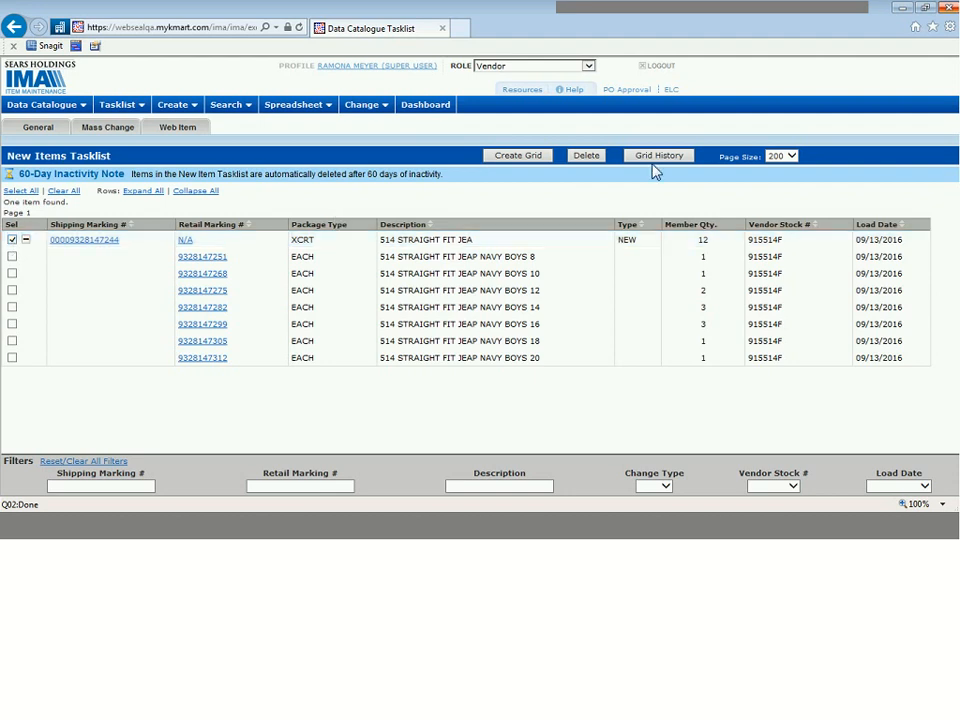
left_click(533, 158)
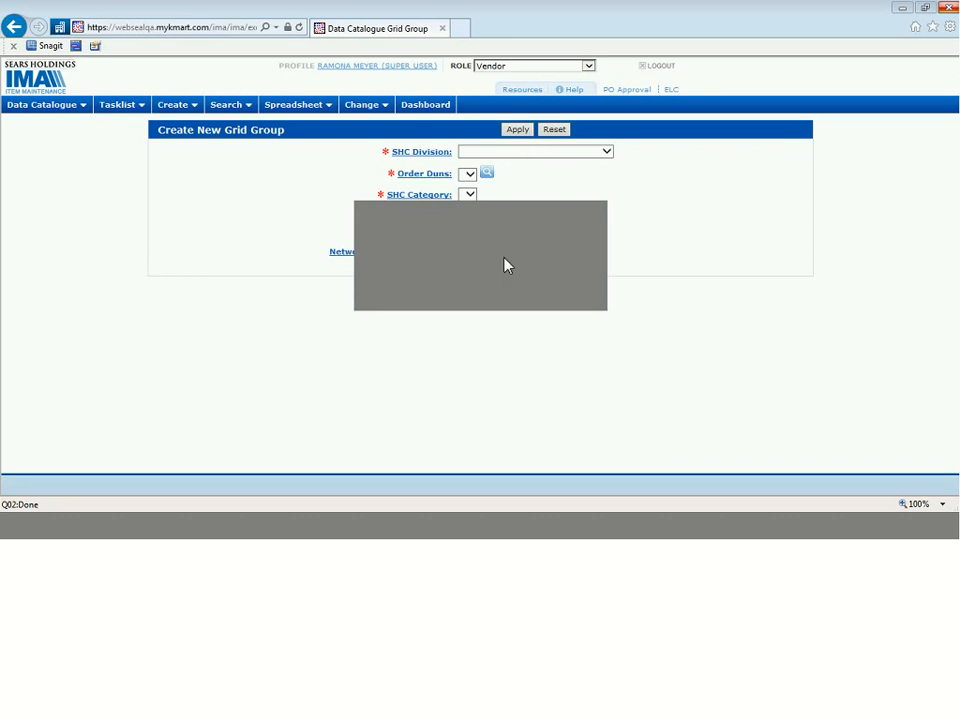
Step: Set the SHC Division to 24 - INFANTS and add HADDAD APPAREL GROUP LTD JIT (Kmart) by searching for Order Duns 947796
left_click(514, 368)
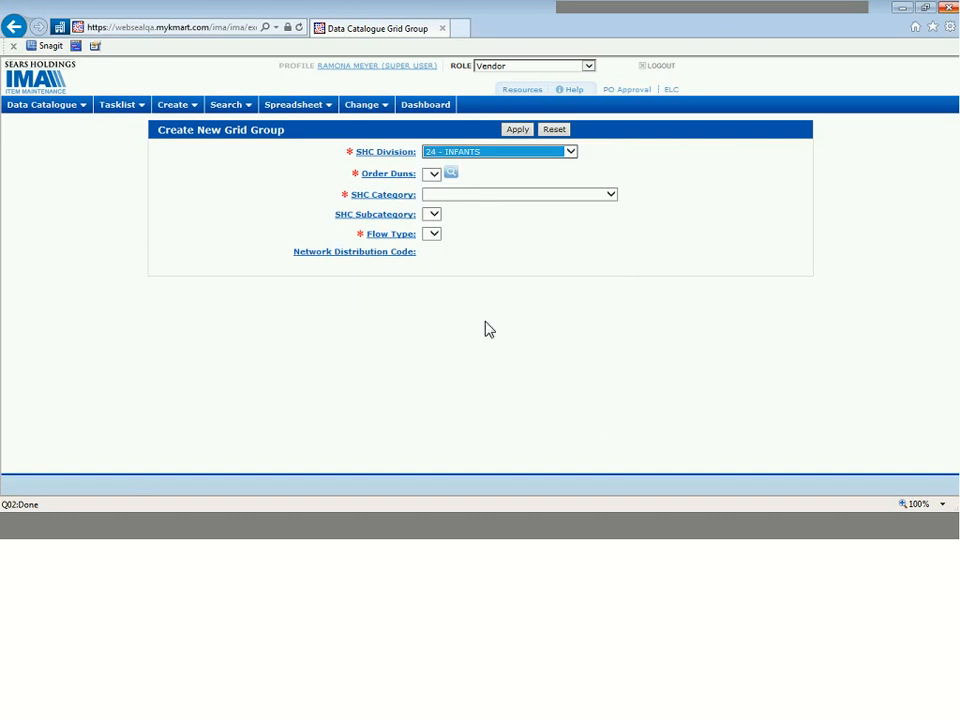
left_click(451, 175)
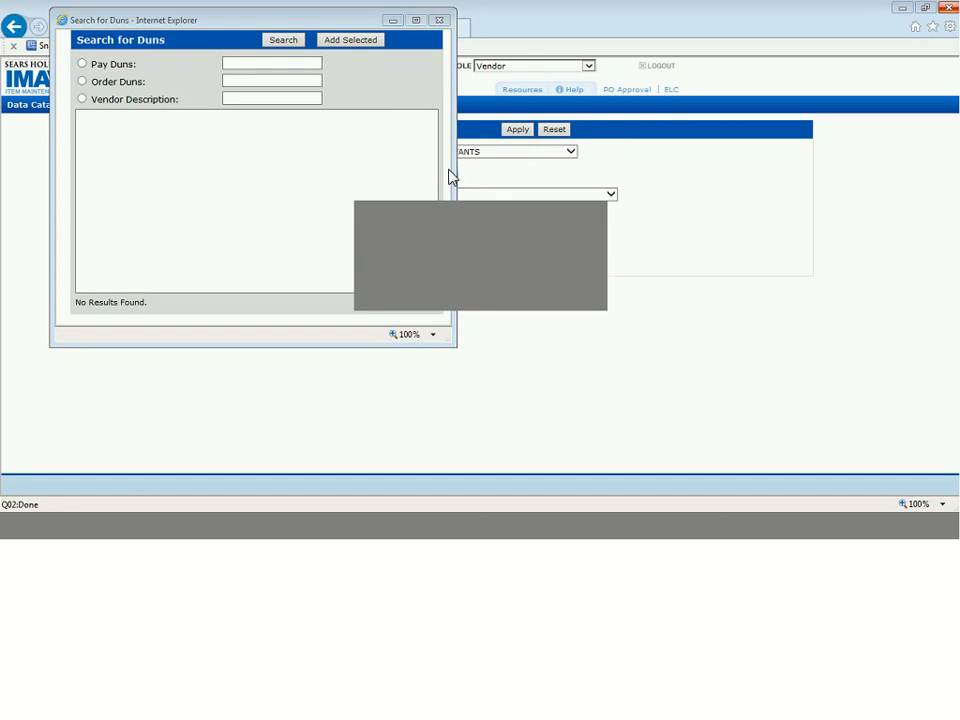
key("alt+Tab")
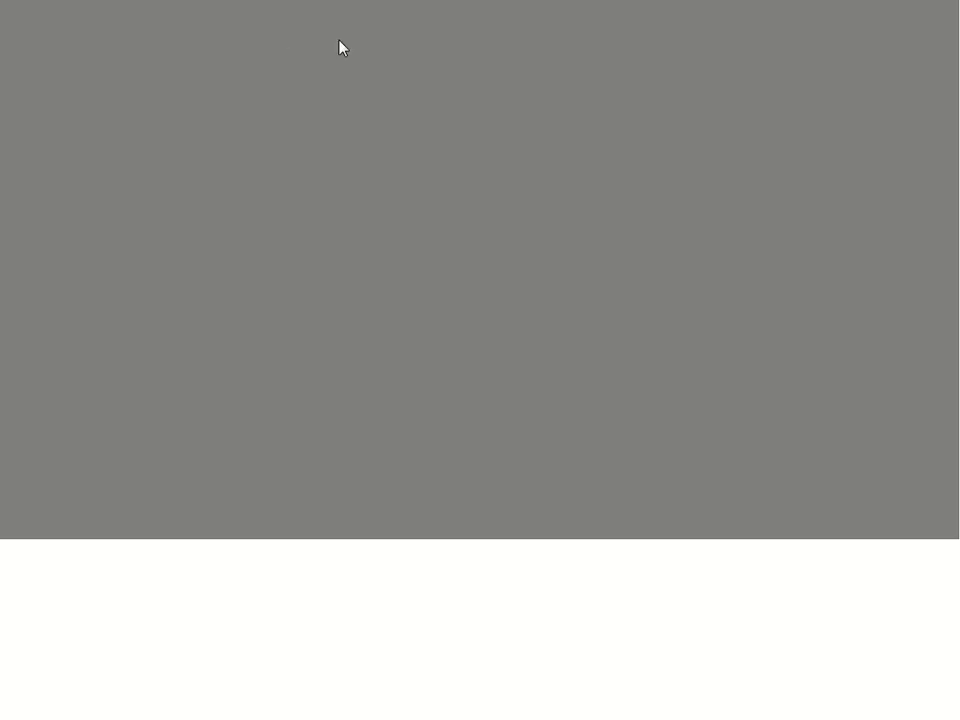
key("alt+Tab")
left_click(284, 40)
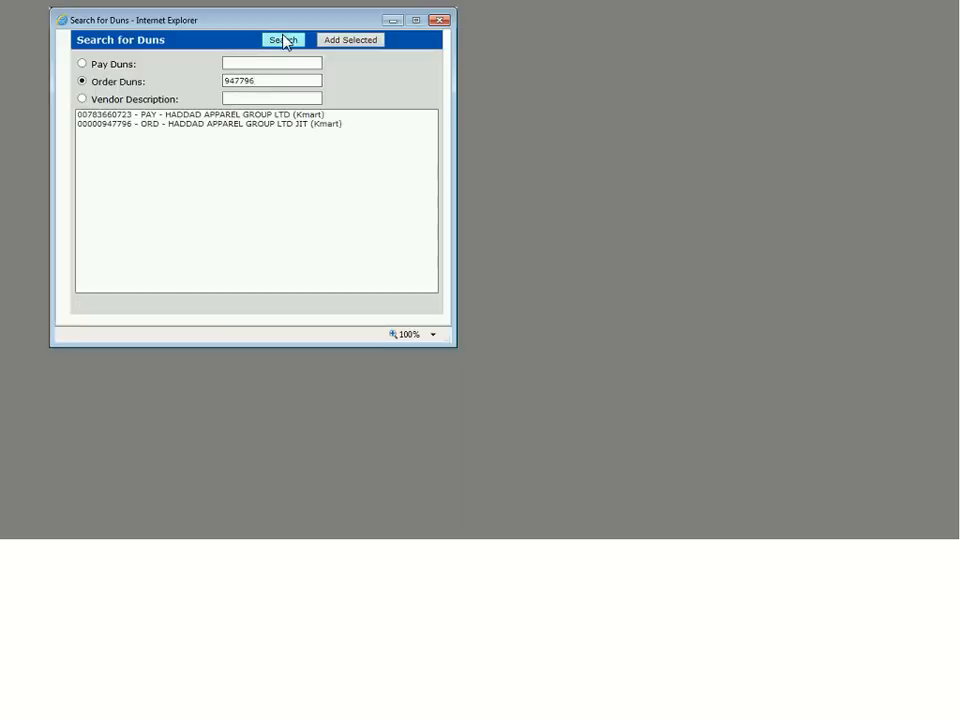
left_click(246, 124)
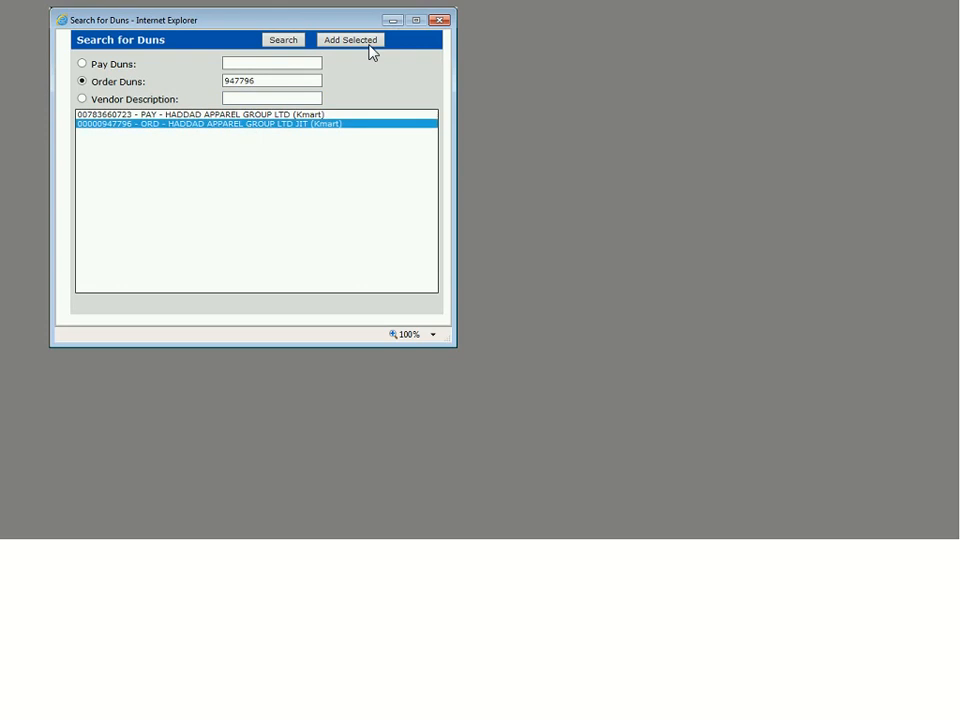
left_click(369, 43)
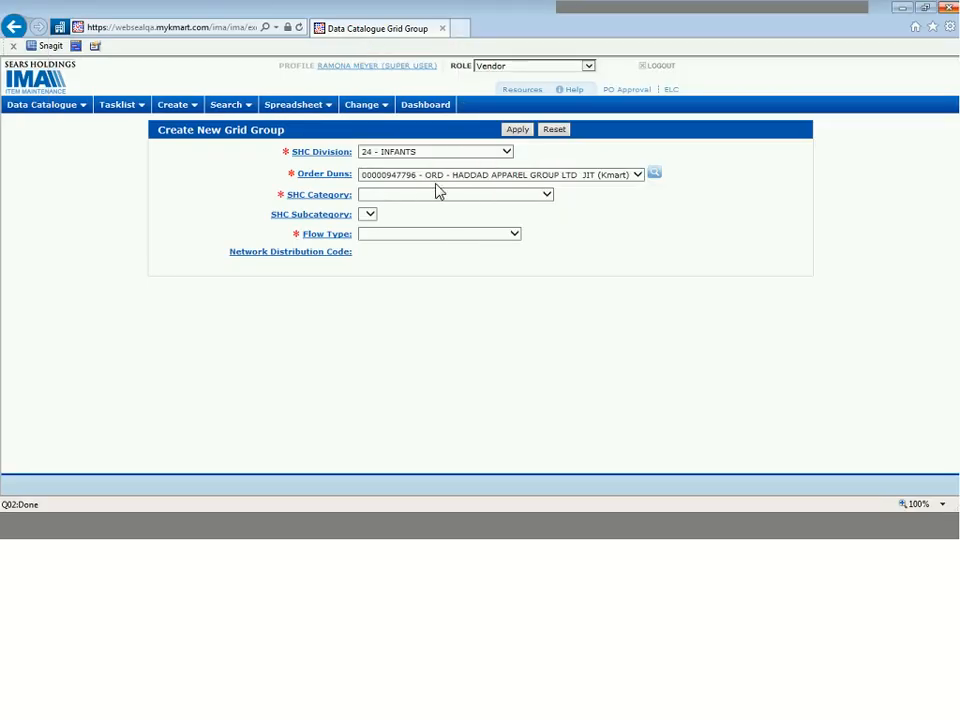
Step: Apply the new grid group with SHC Category and Subcategory 1 - INTL INFANTS and Flow Type DC - DISTRIBUTION CENTER
left_click(420, 199)
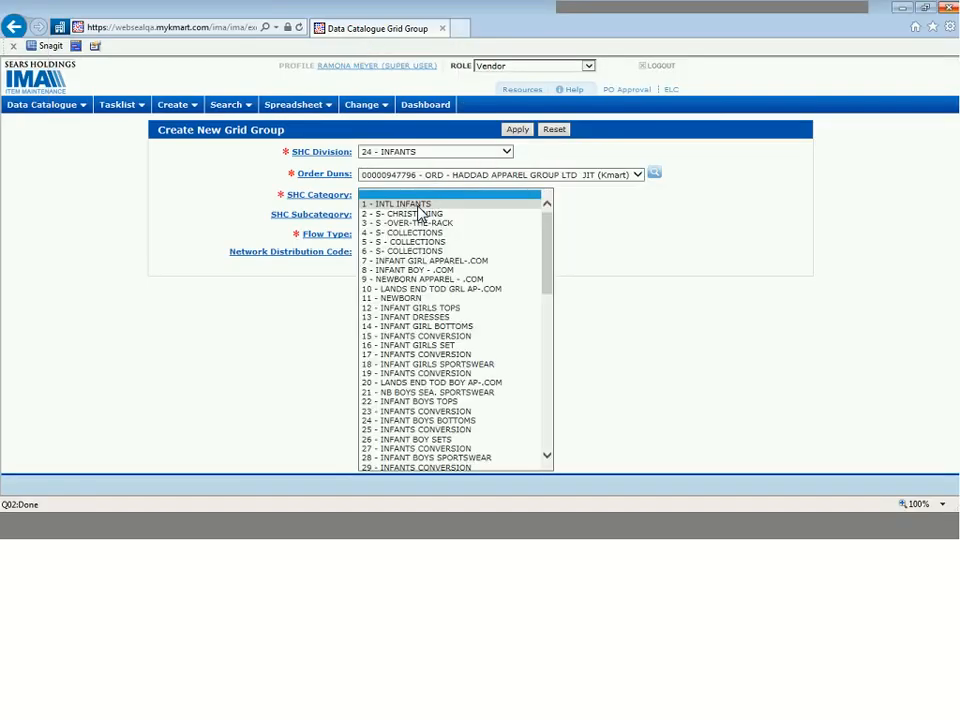
left_click(418, 206)
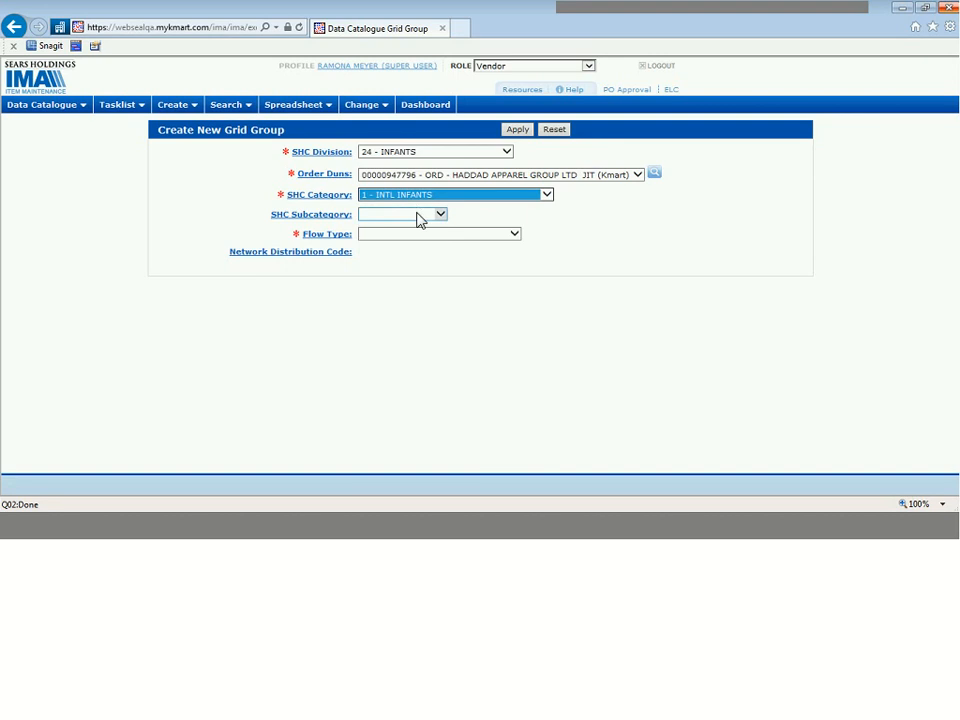
left_click(418, 218)
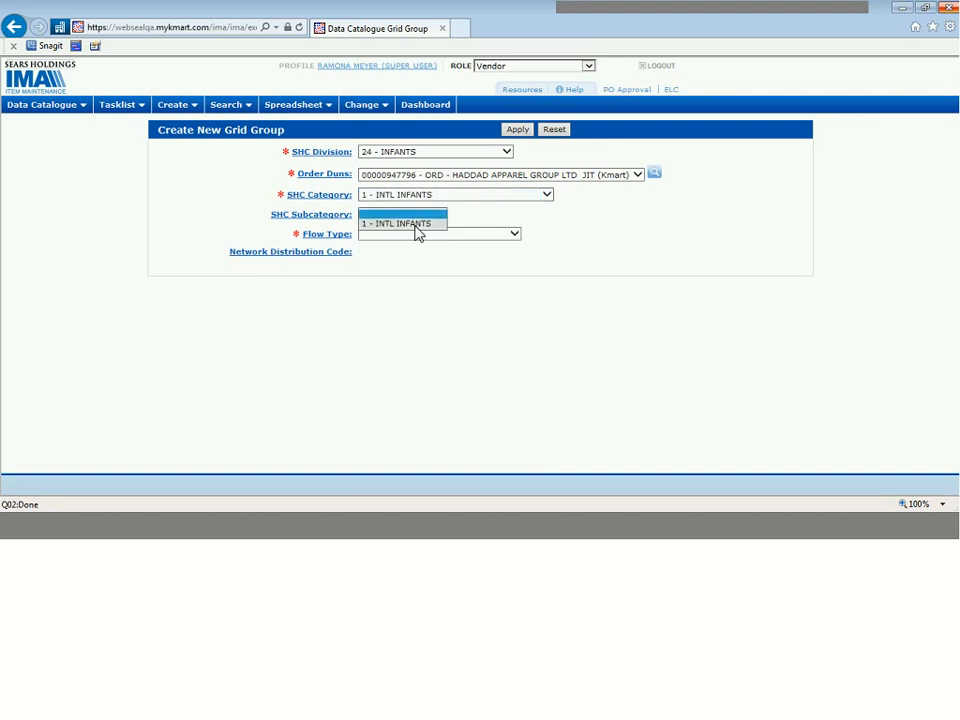
left_click(418, 224)
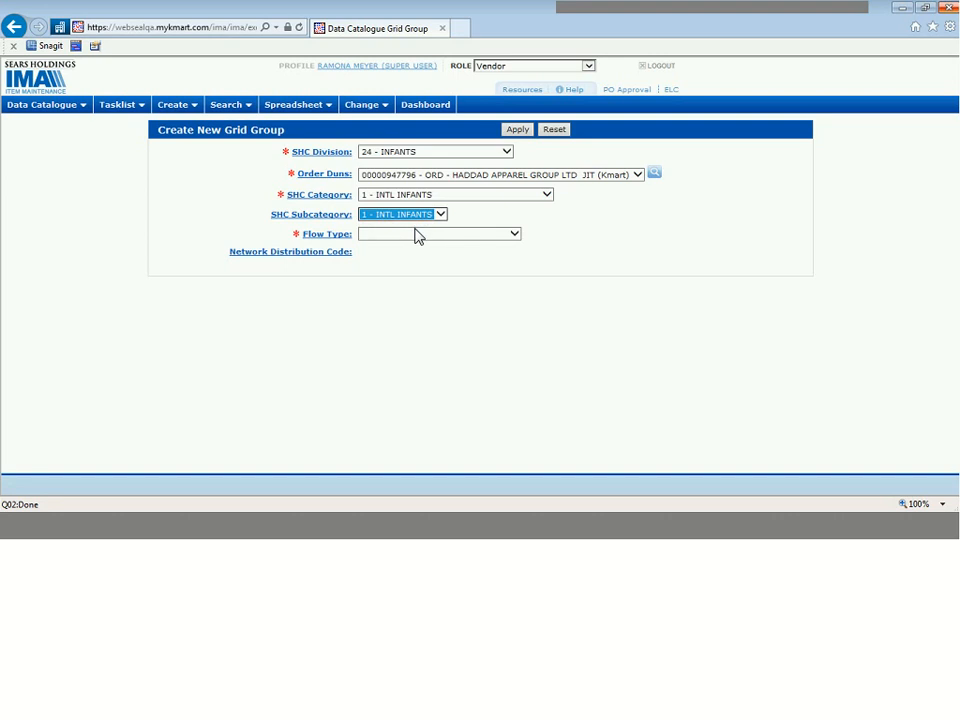
left_click(421, 240)
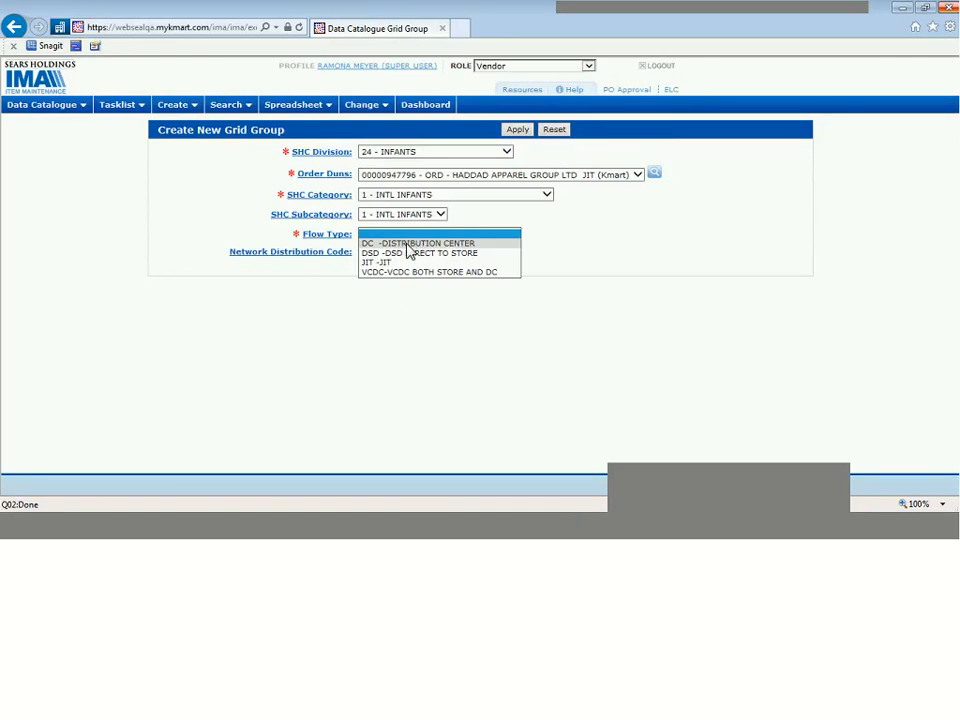
left_click(406, 244)
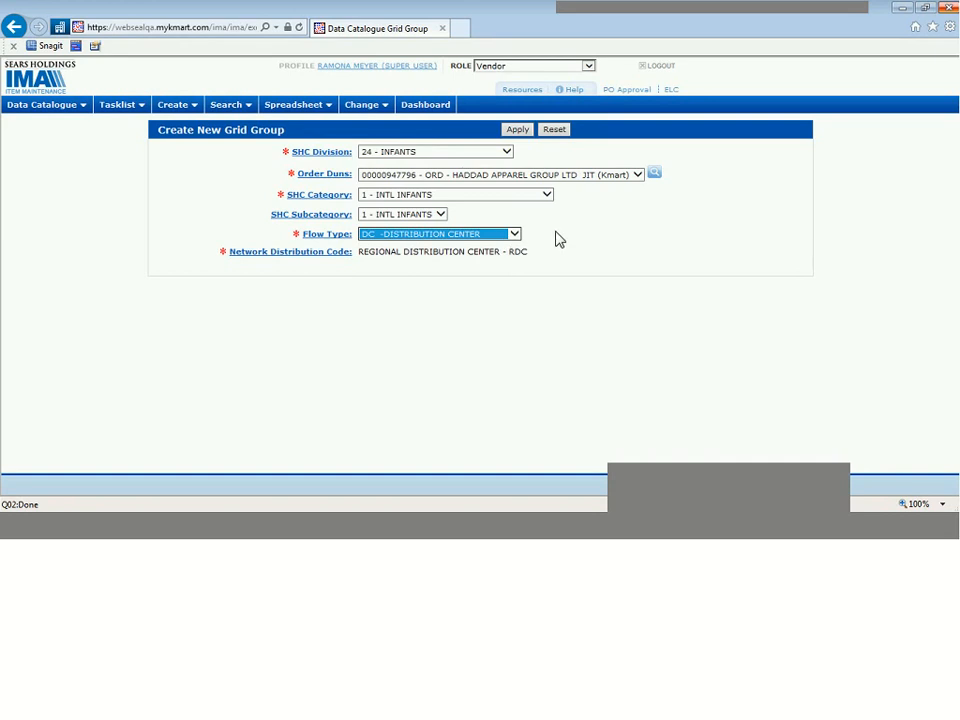
left_click(516, 130)
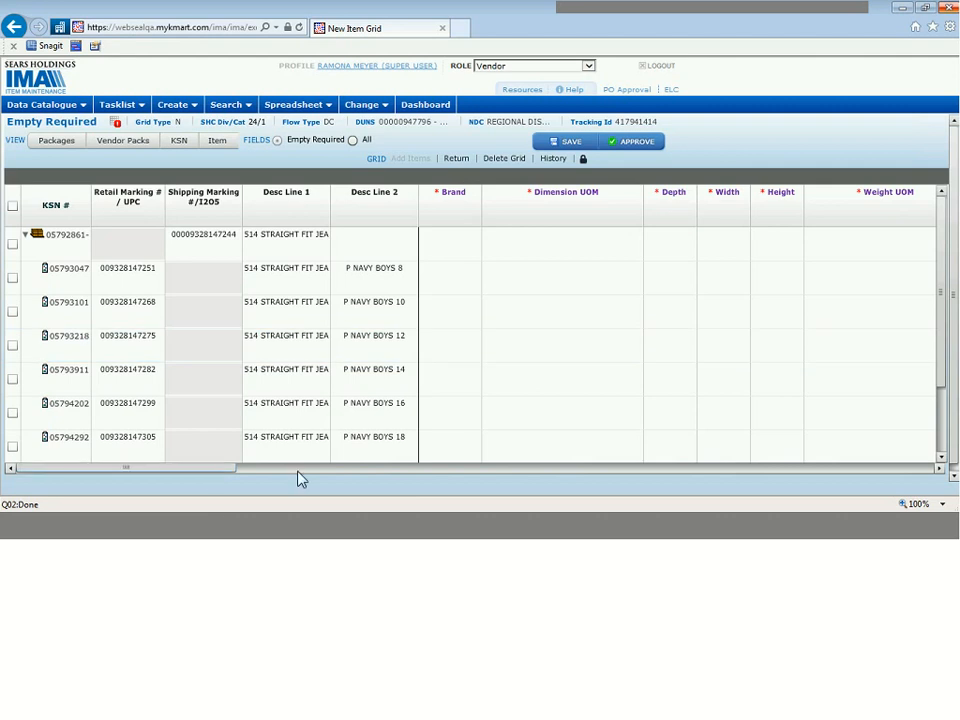
Step: Examine the empty required columns across the New Item Grid, from Brand to EAS Tag Required Indicator
left_click_drag(218, 468, 880, 466)
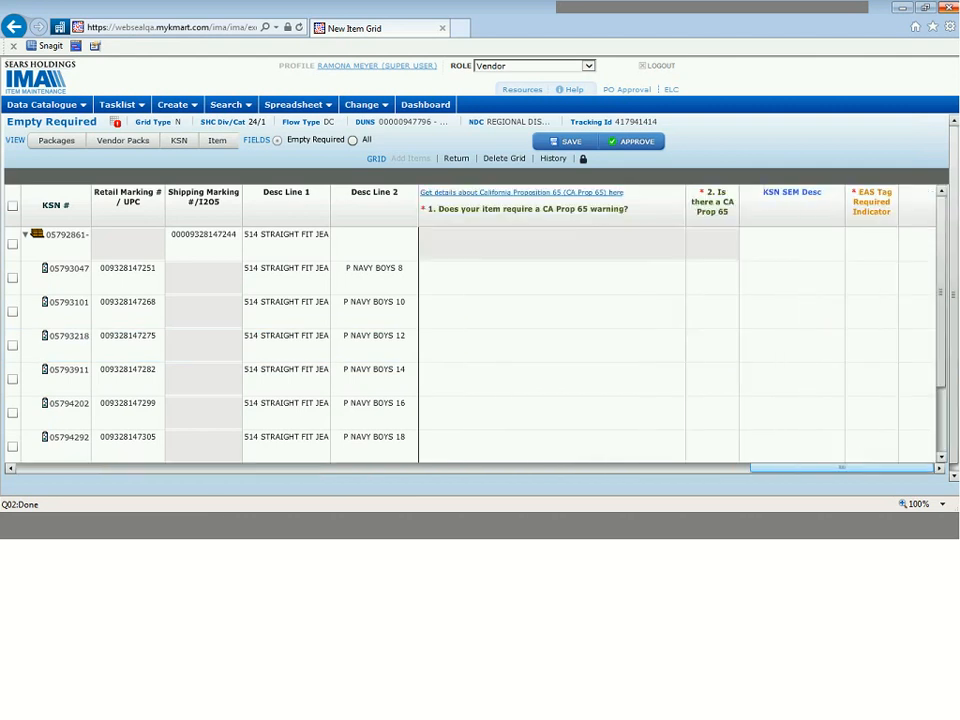
left_click_drag(314, 507, 2, 483)
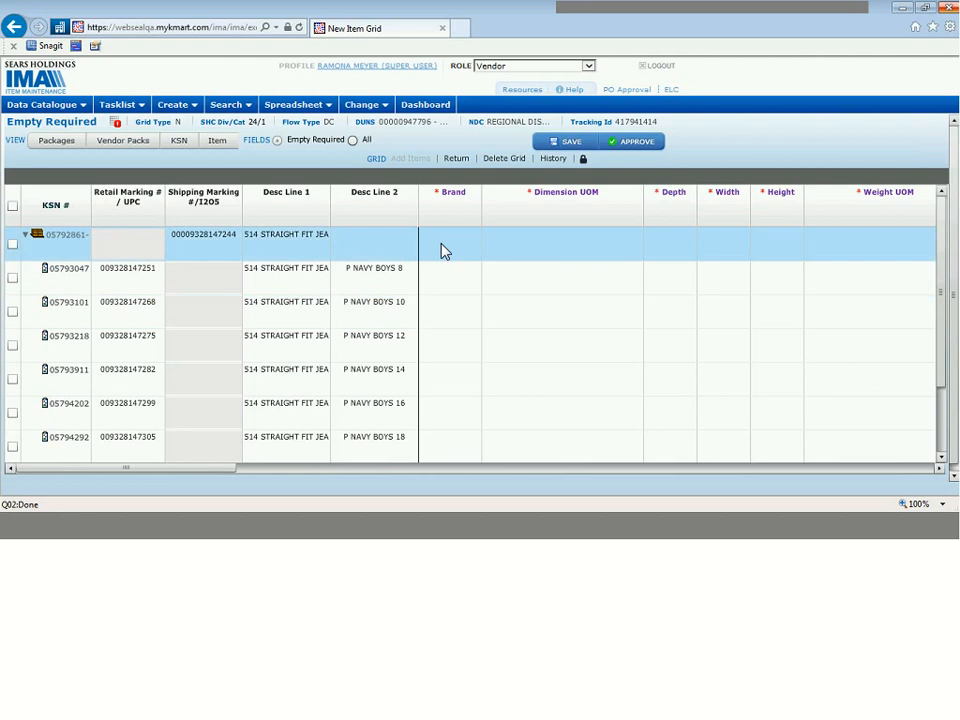
Step: Set the carton's Brand to S CORP BRAND-COVINGTON (BR0210) by searching for "covington"
left_click(444, 251)
type("co")
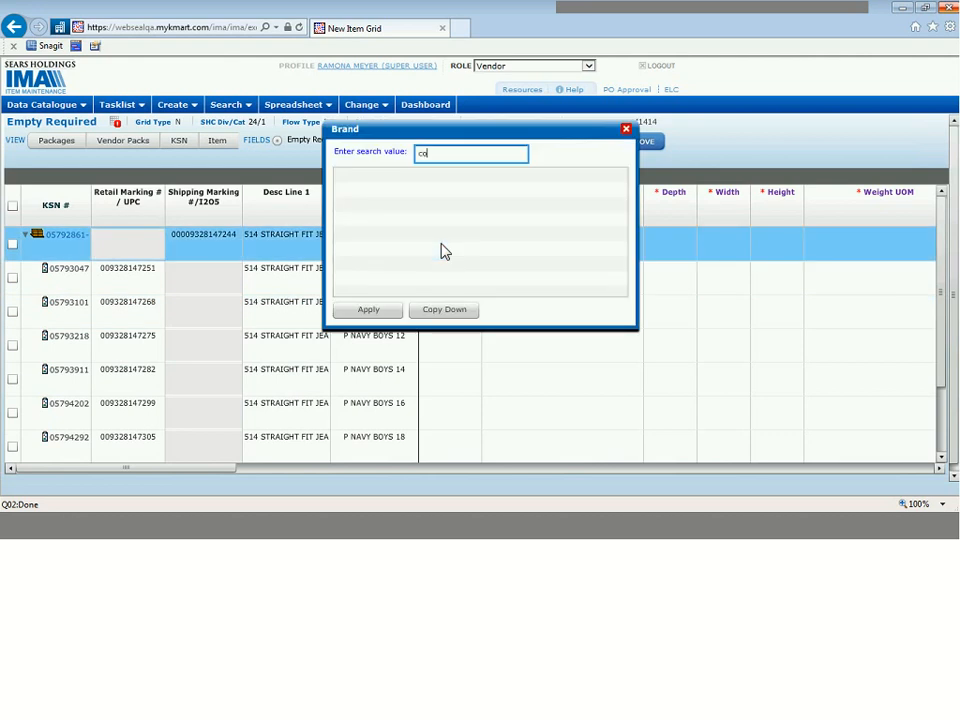
type("vington")
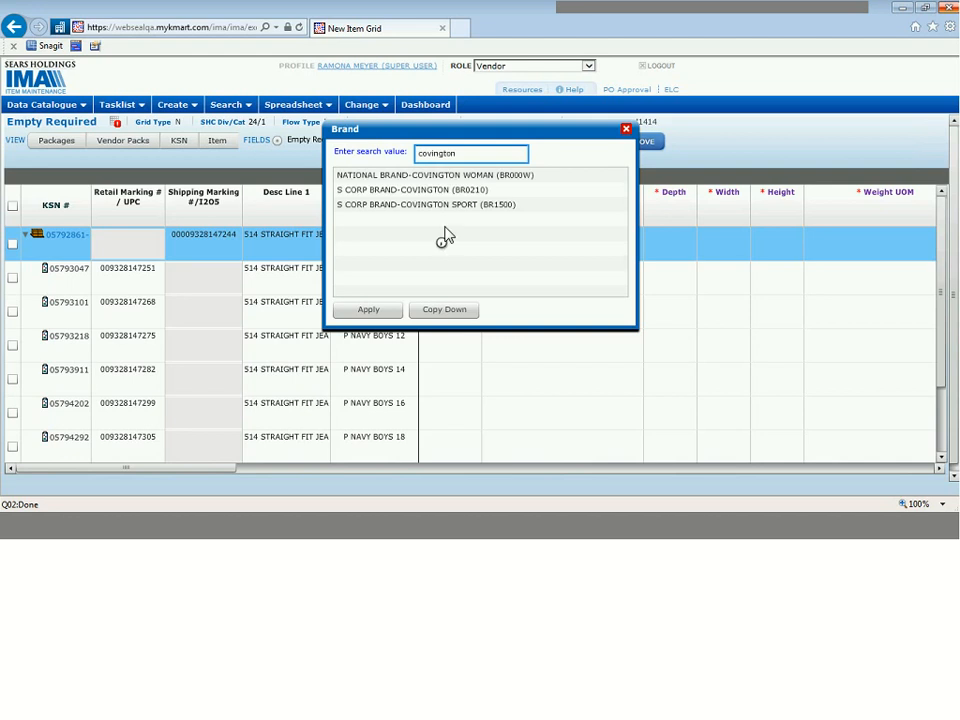
left_click(460, 193)
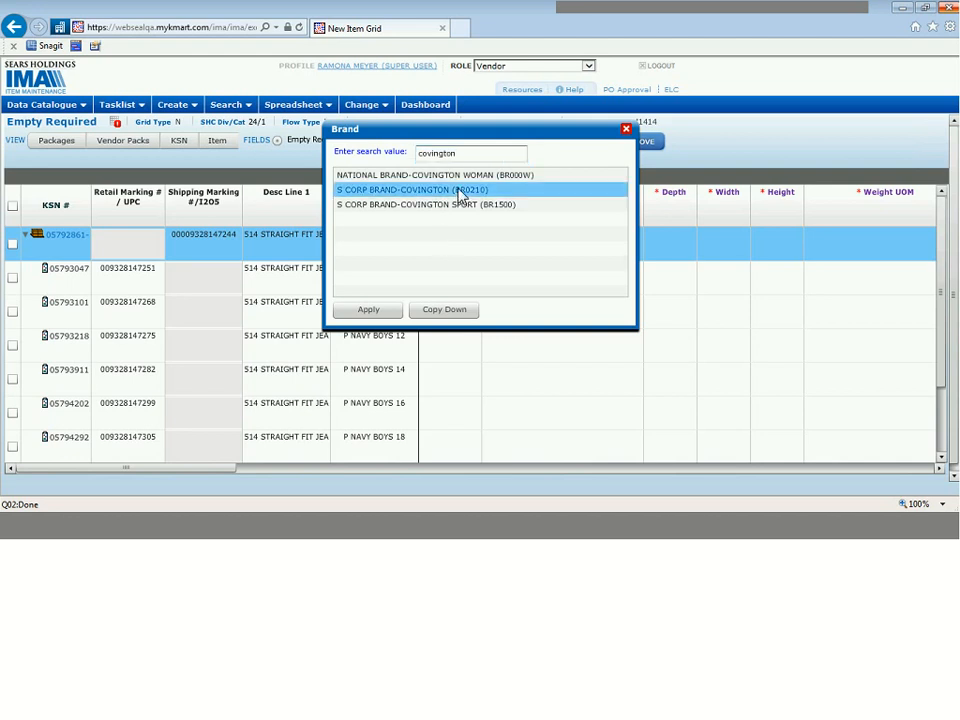
left_click(386, 313)
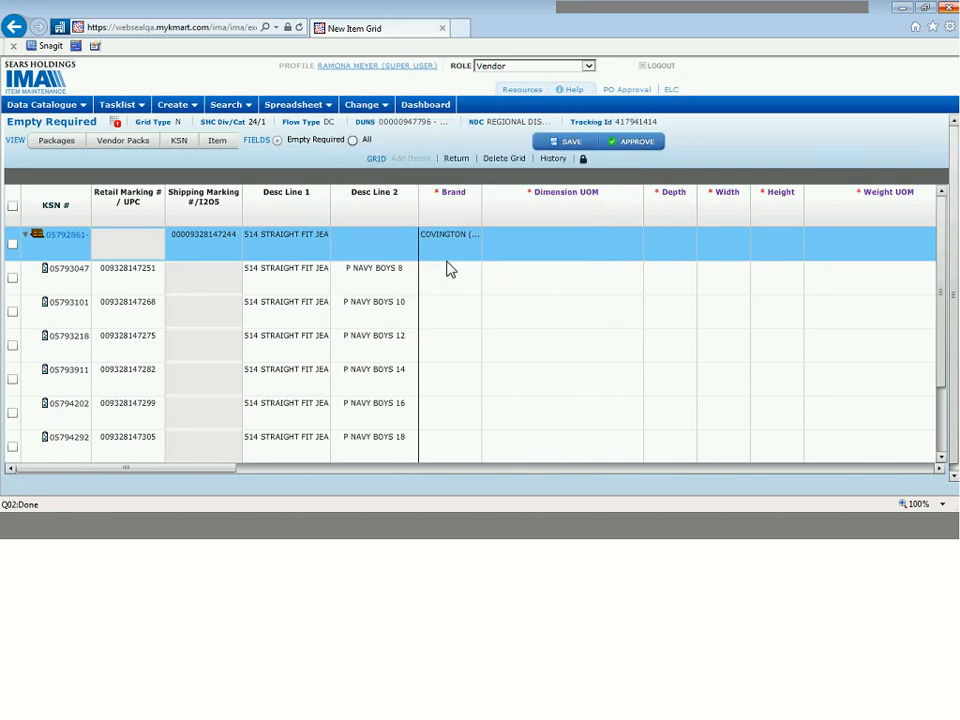
Step: Search for "covington" as the P NAVY BOYS 8 item's Brand and copy S CORP BRAND-COVINGTON (BR0210) down to all member items
left_click(447, 272)
type("co")
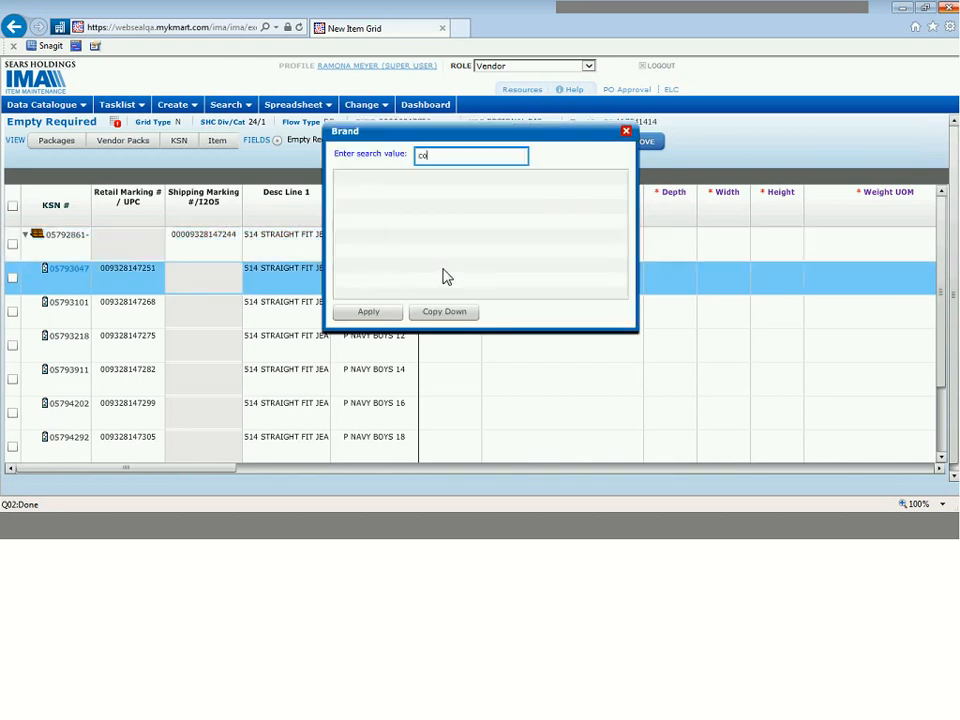
type("vington")
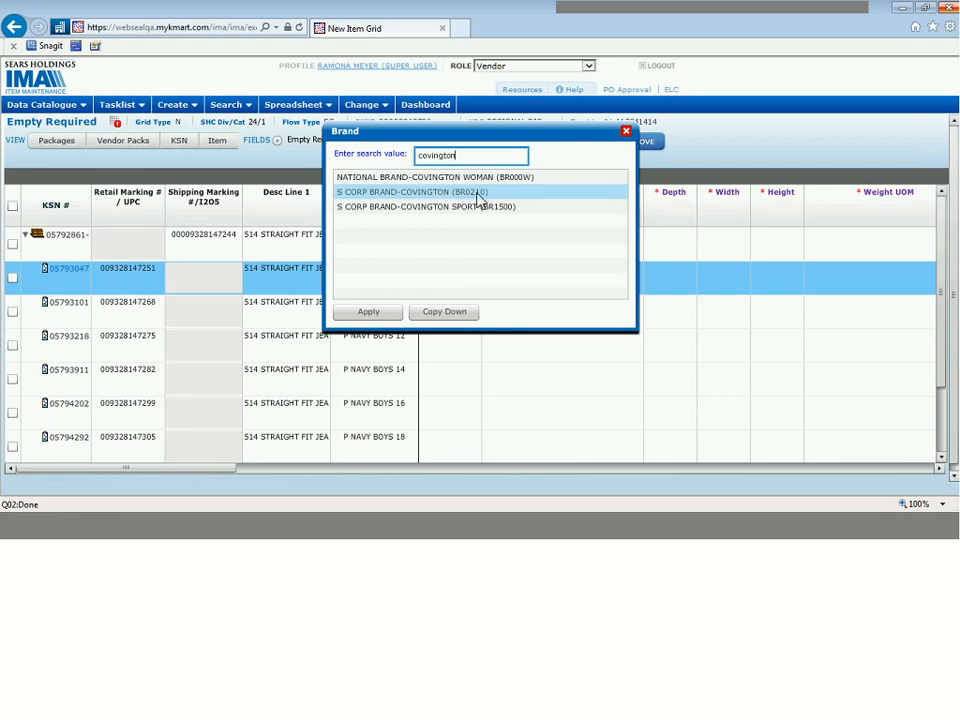
left_click(444, 313)
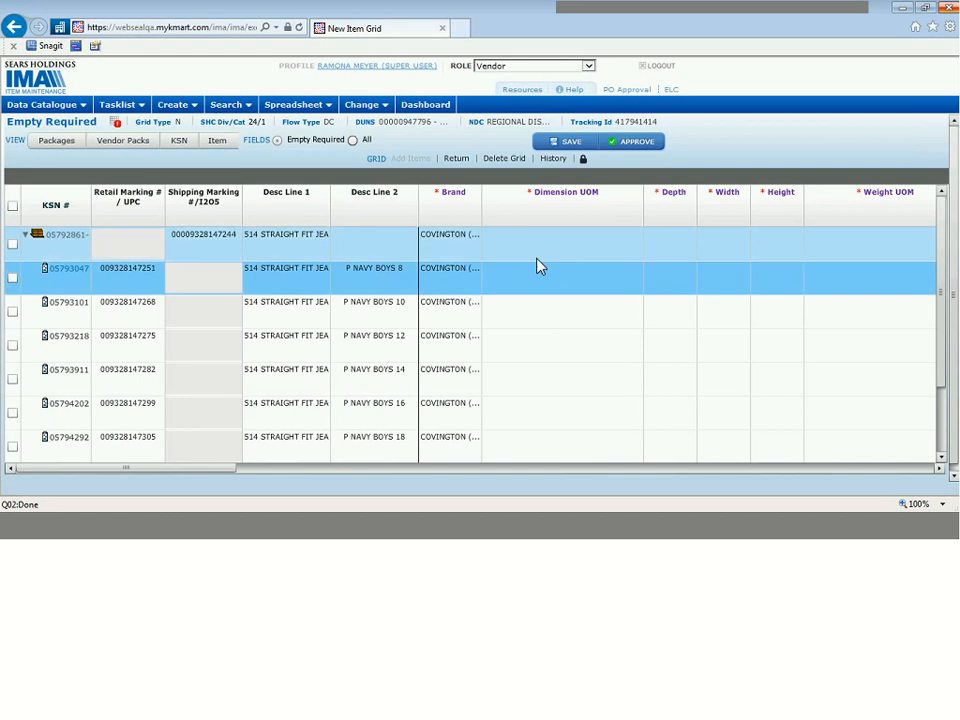
Step: Set the Dimension UOM to STANDARD US (INCHES) for the carton and the first member item, copying it down to the other members
left_click(570, 250)
left_click(586, 241)
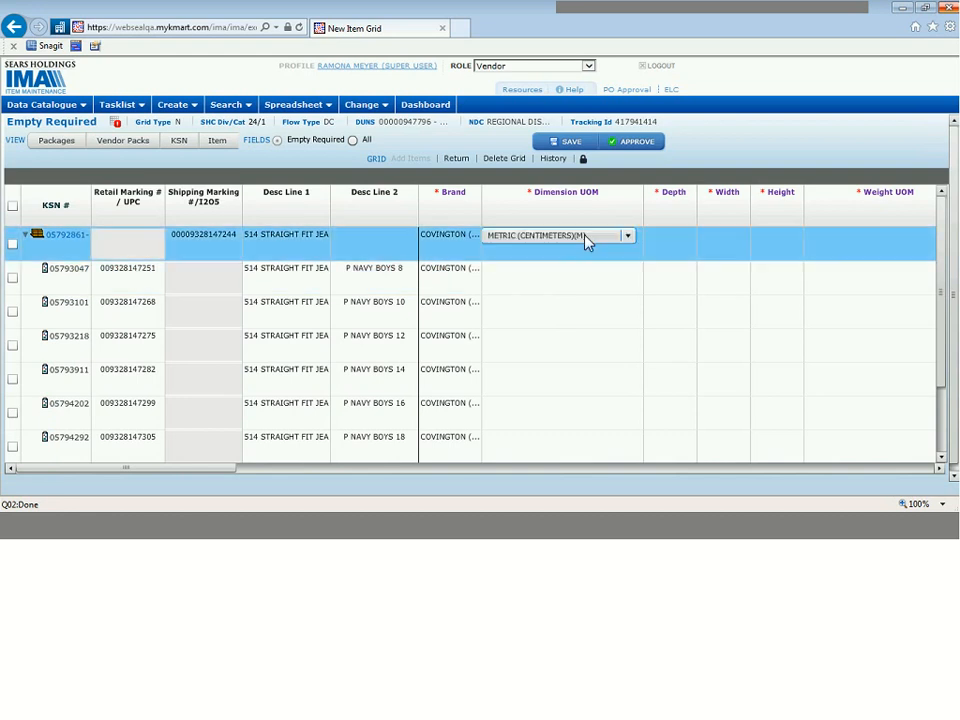
left_click(588, 242)
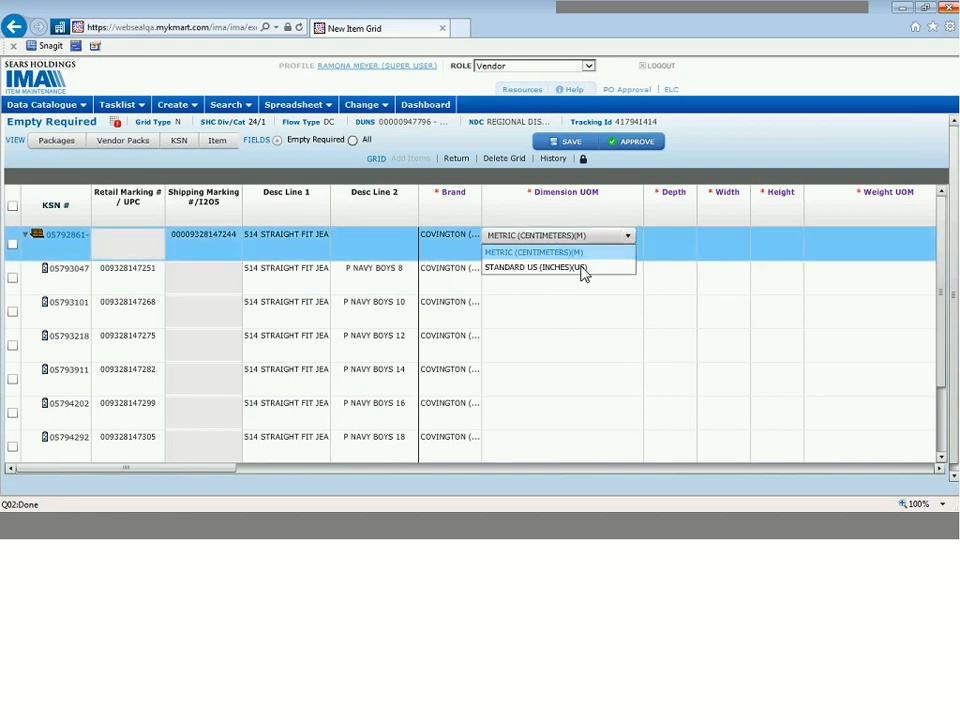
left_click(580, 268)
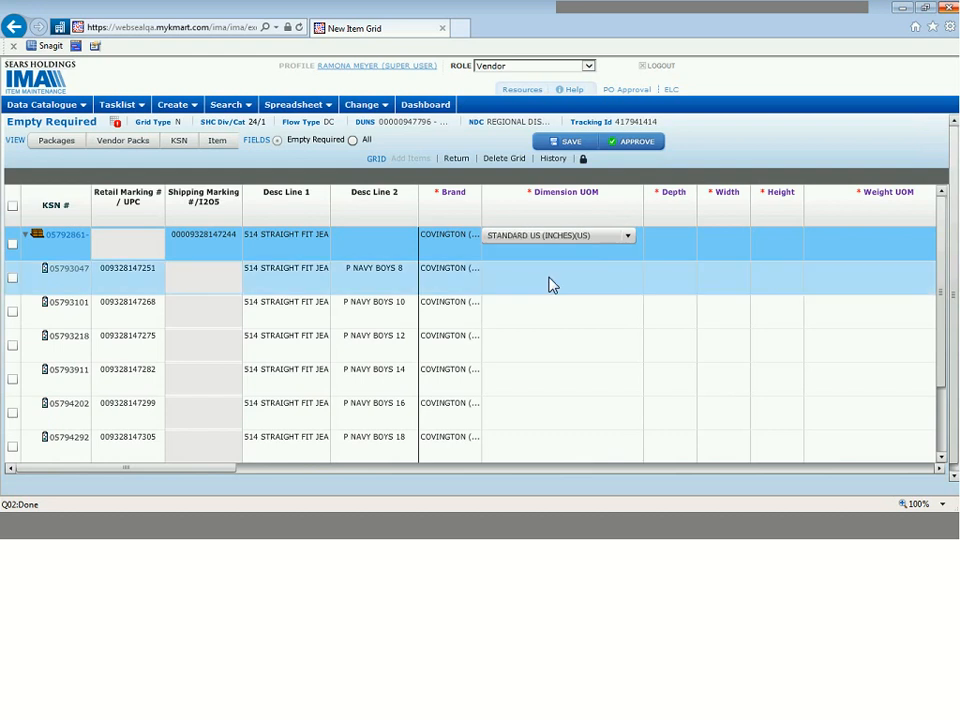
left_click(550, 282)
left_click(552, 277)
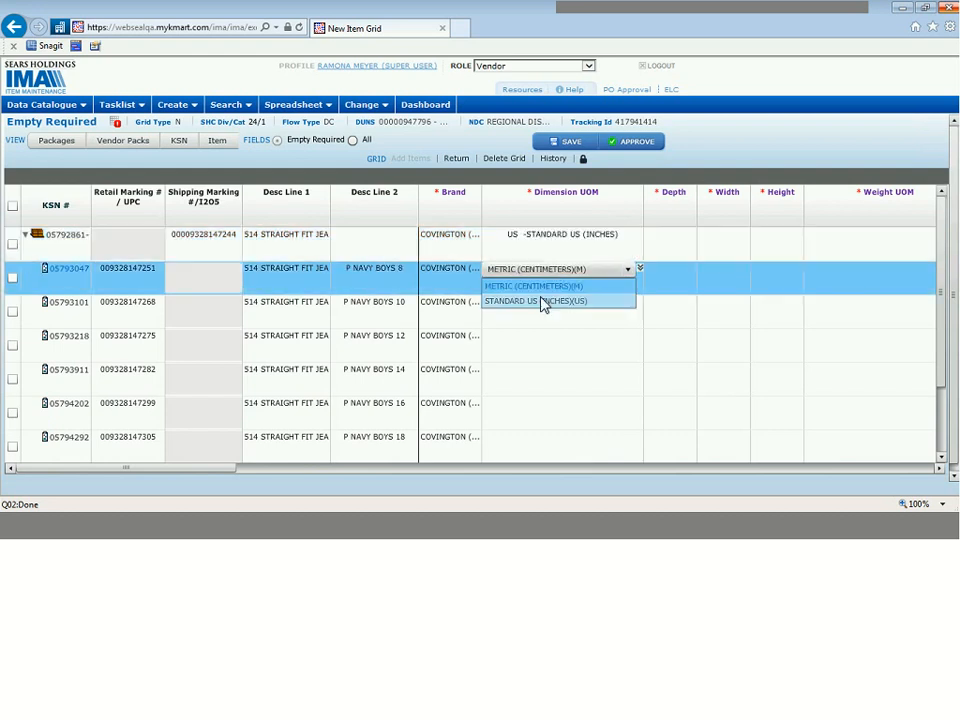
left_click(542, 302)
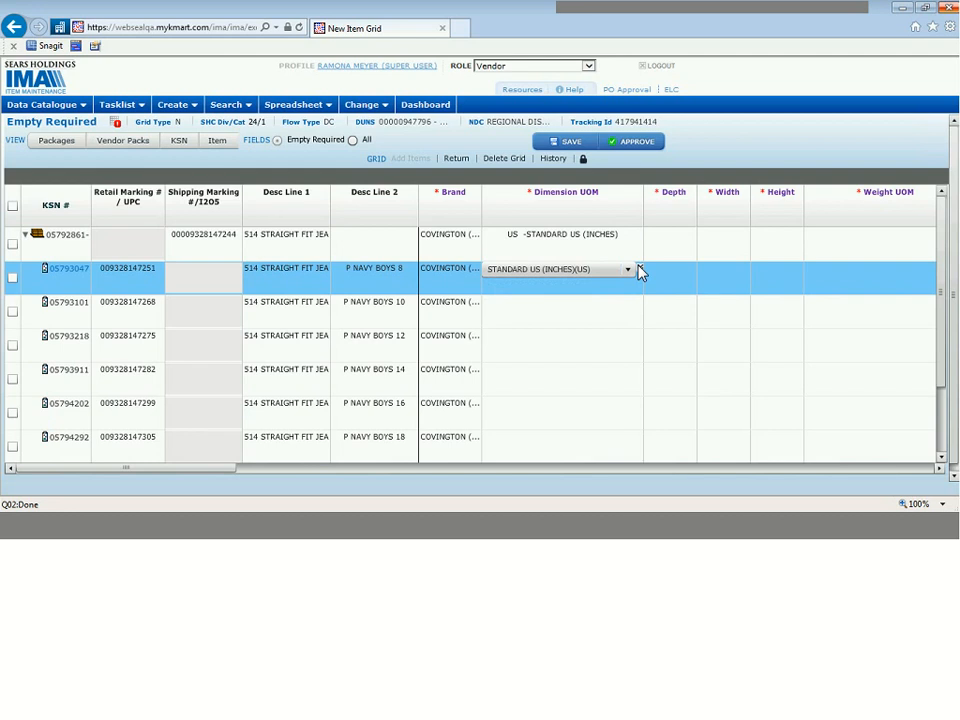
left_click(639, 267)
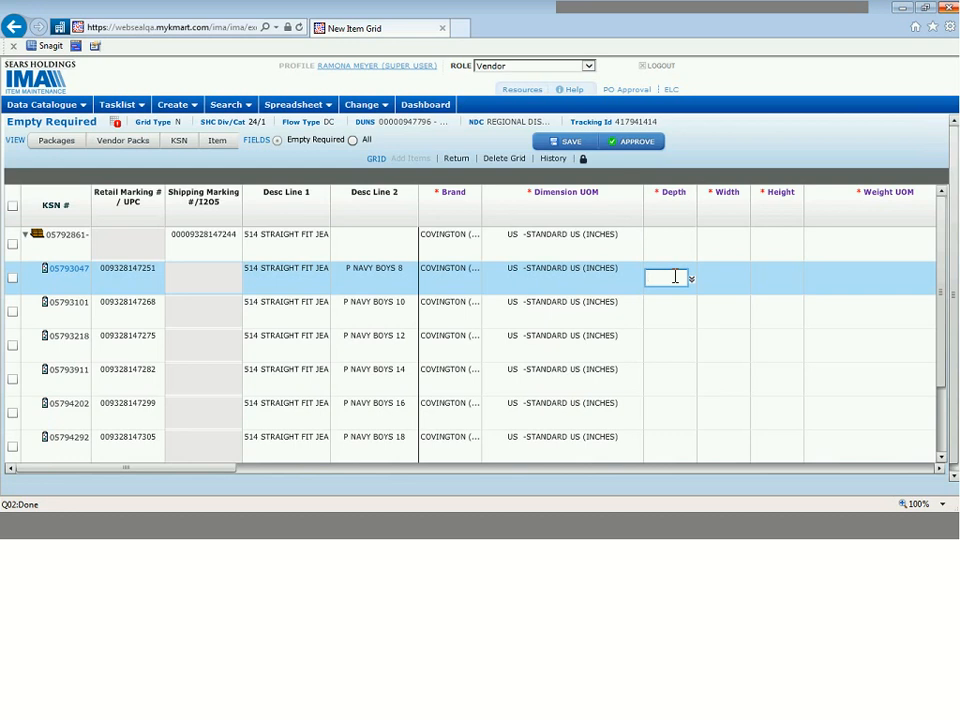
Step: Enter Depth 10, Width 4 and Height 2 for the P NAVY BOYS 8 member item
type("10")
key("Tab")
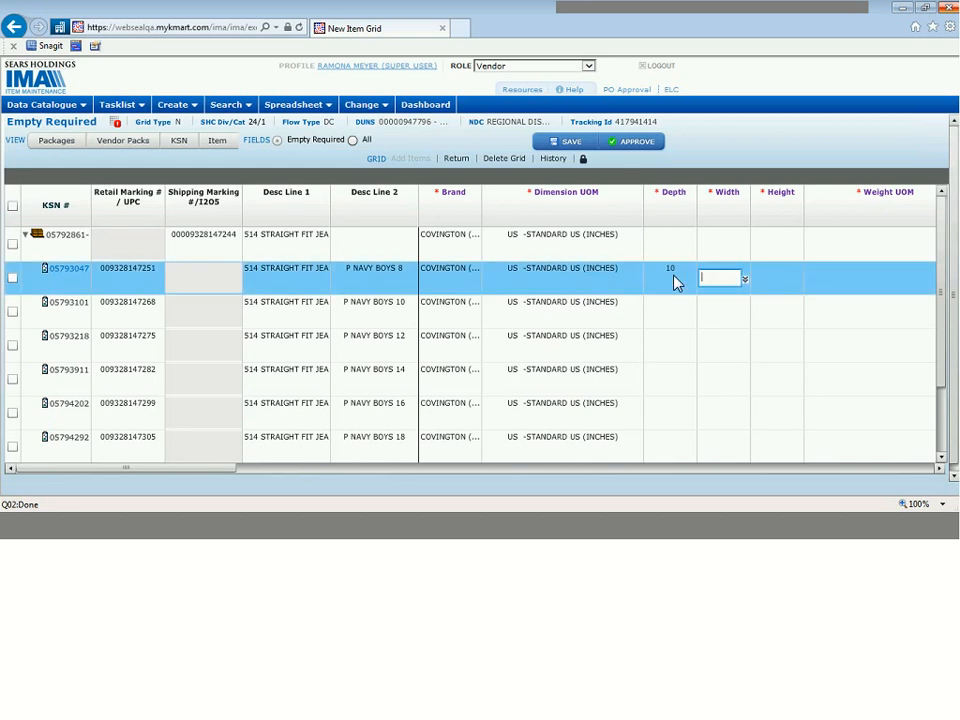
type("4")
key("Tab")
type("2")
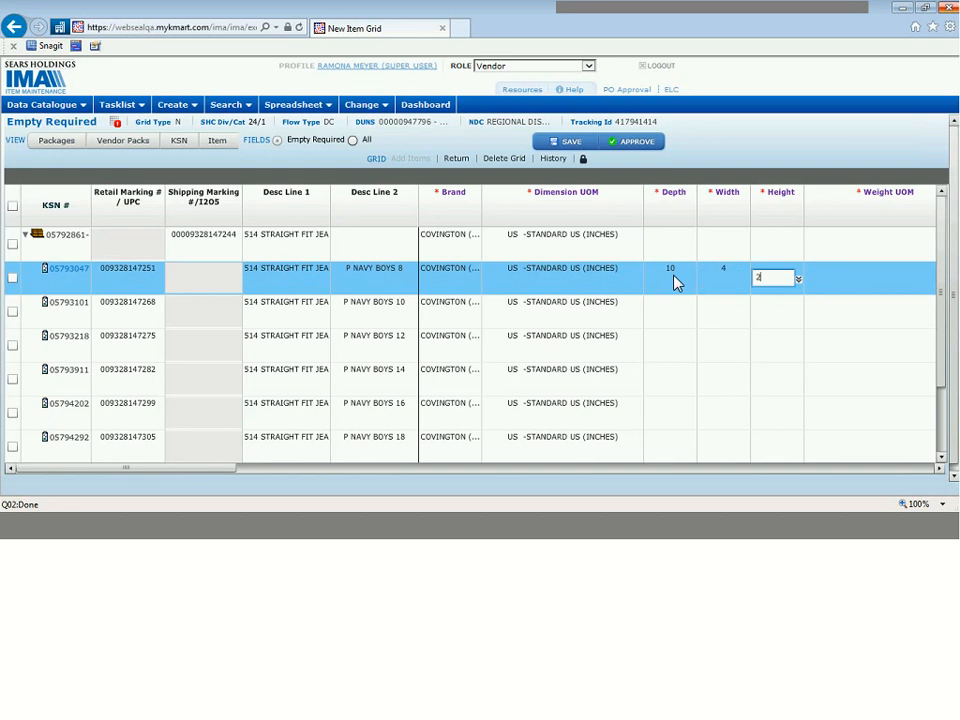
Step: Copy the P NAVY BOYS 8 item's Height, Width and Depth down to the remaining member items
left_click(800, 282)
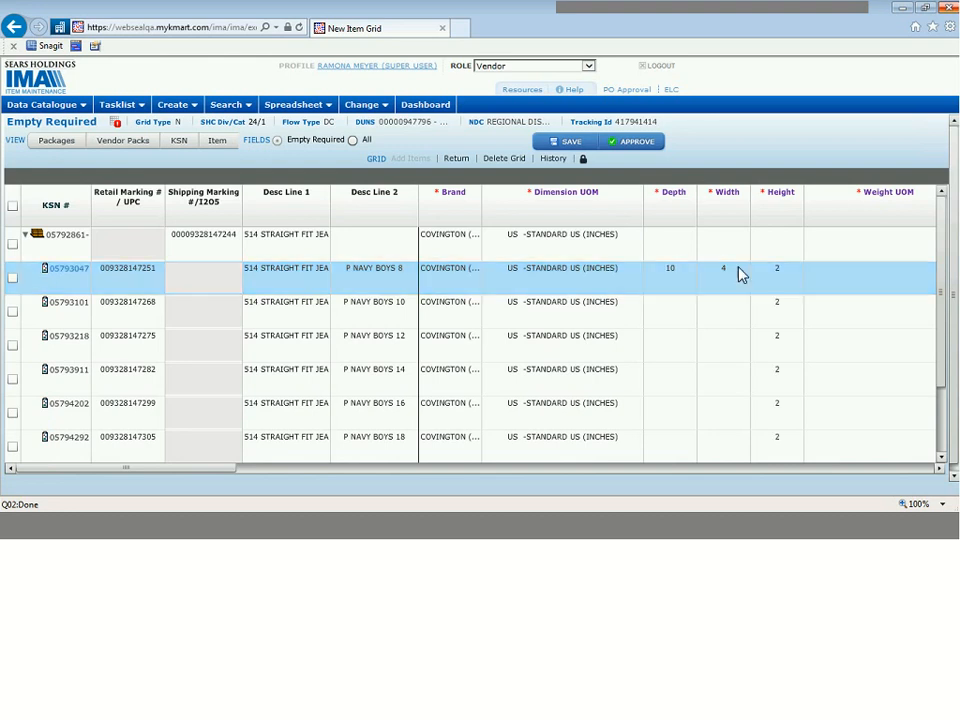
left_click(724, 279)
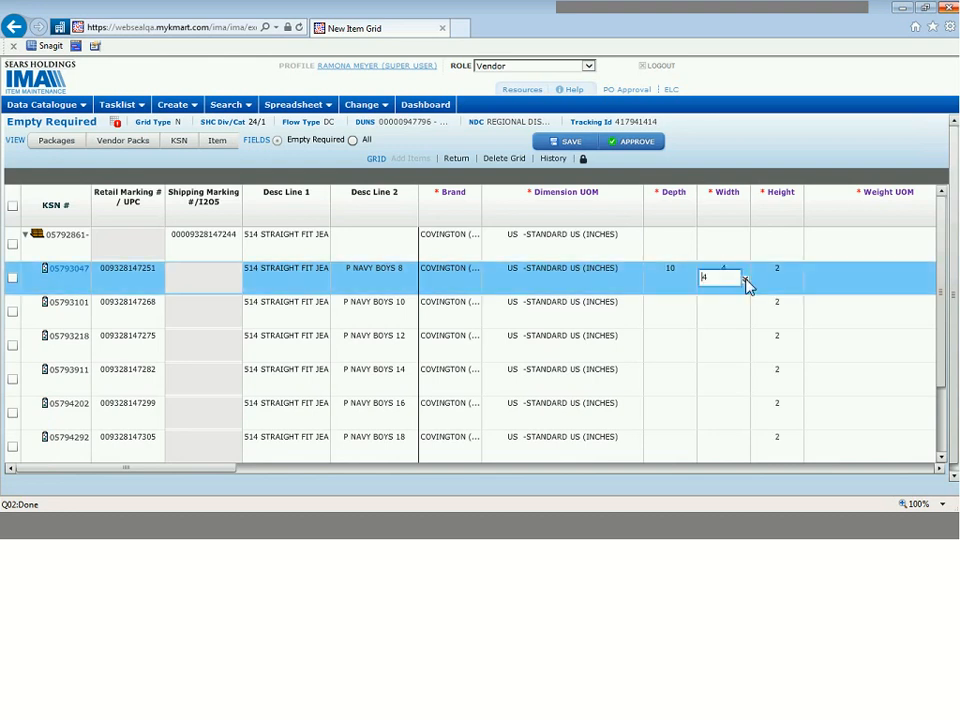
left_click(744, 282)
left_click(690, 281)
left_click(691, 281)
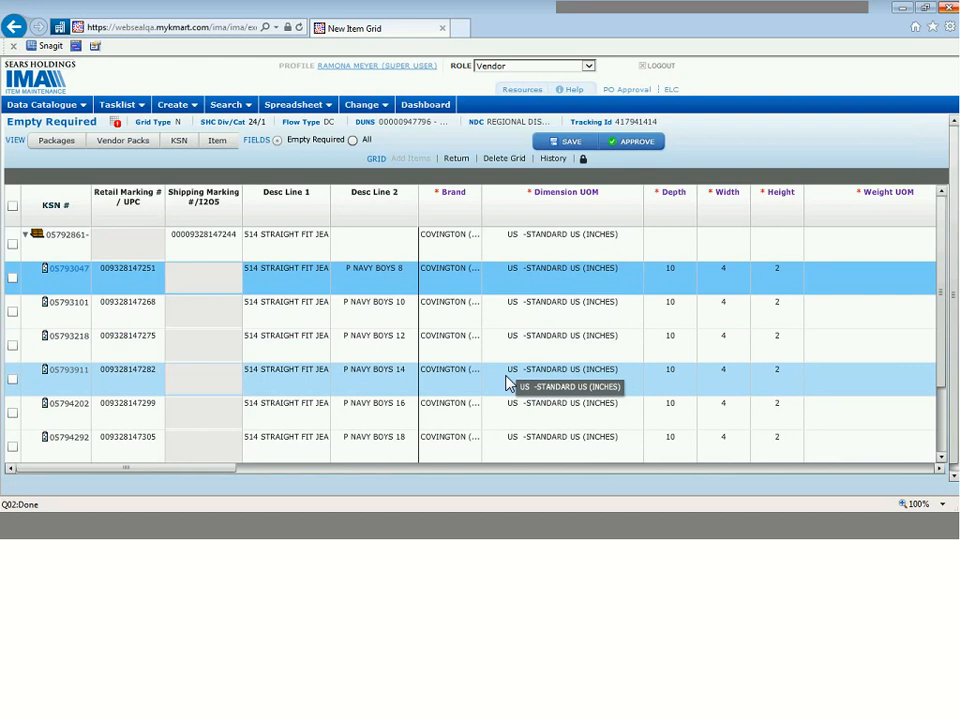
Step: Check the Member Qty in the Packages view, and set the carton's Depth to 10, Width to 8 and Height to 6 under Empty Required
left_click(57, 141)
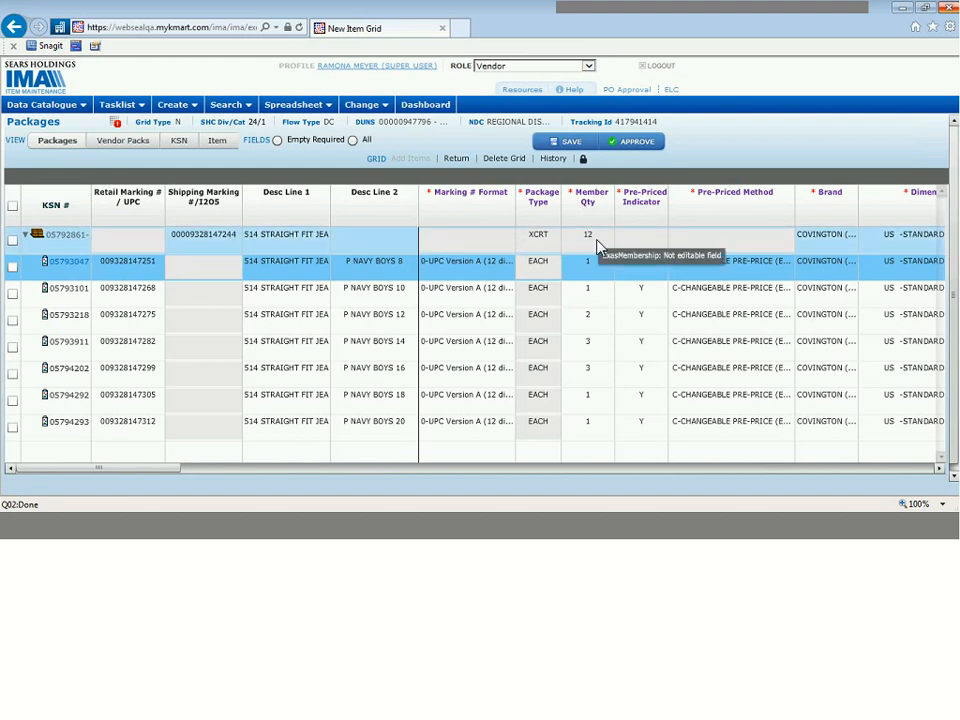
left_click(310, 147)
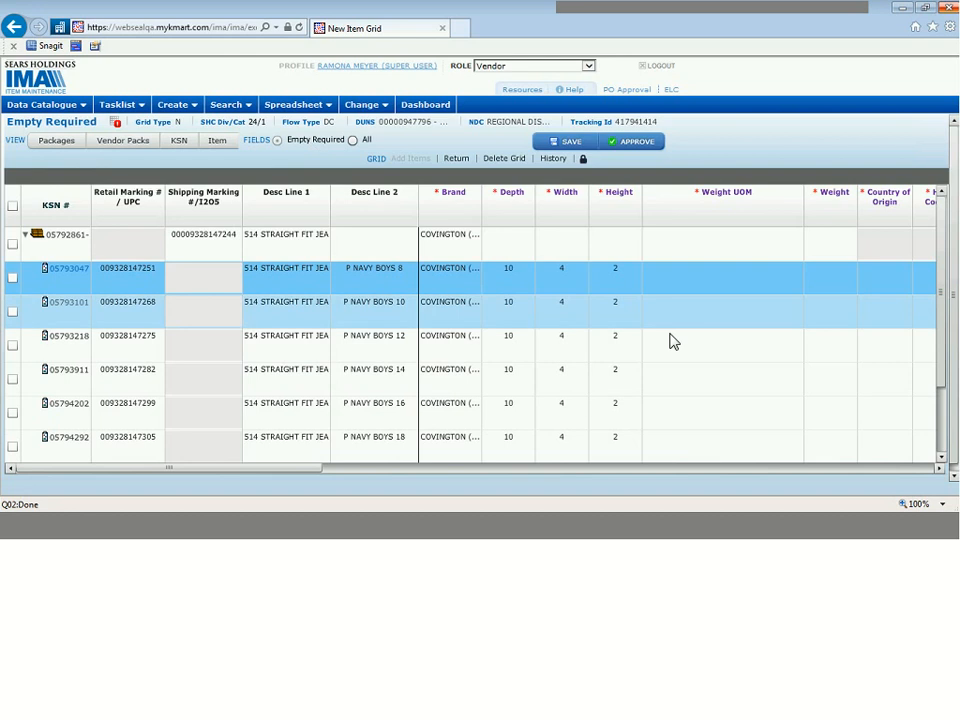
left_click(518, 246)
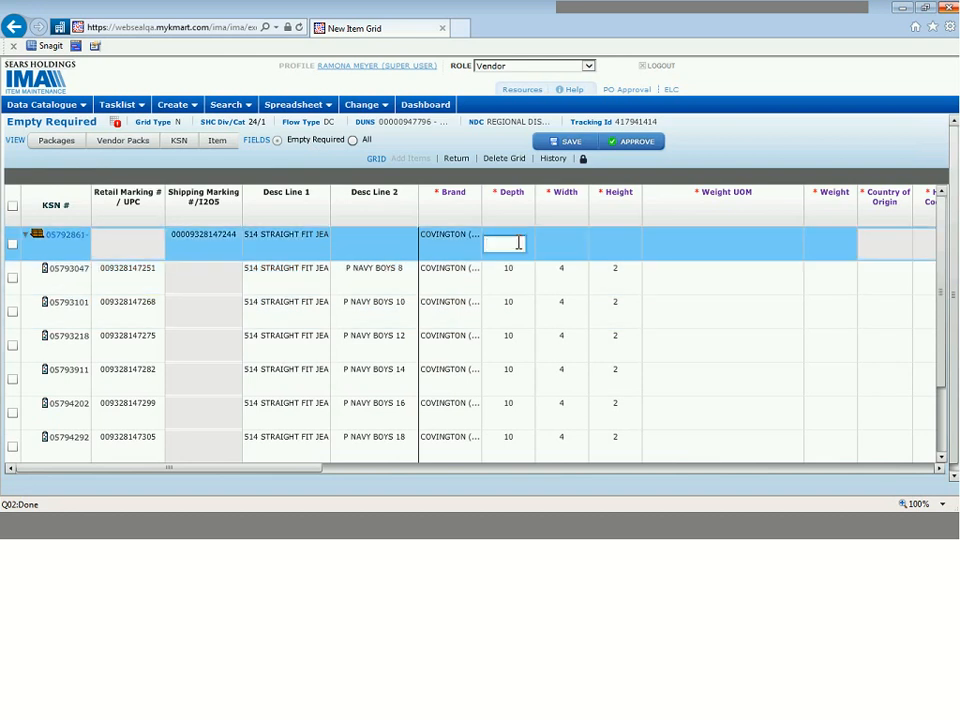
type("2")
type("0")
key("Tab")
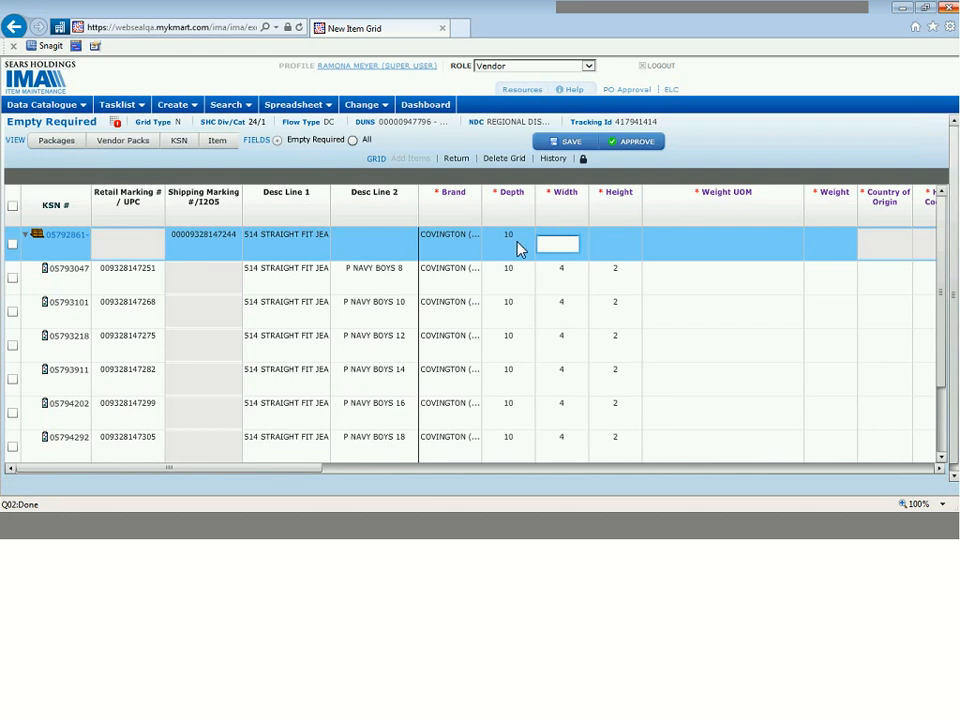
type("8")
key("Tab")
type("6")
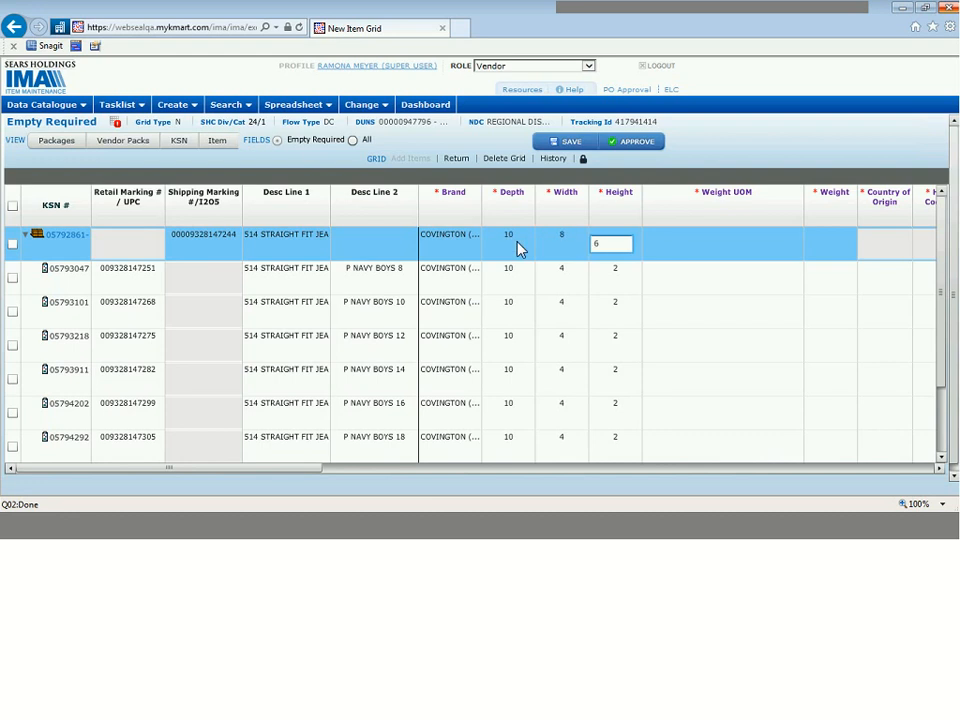
key("Return")
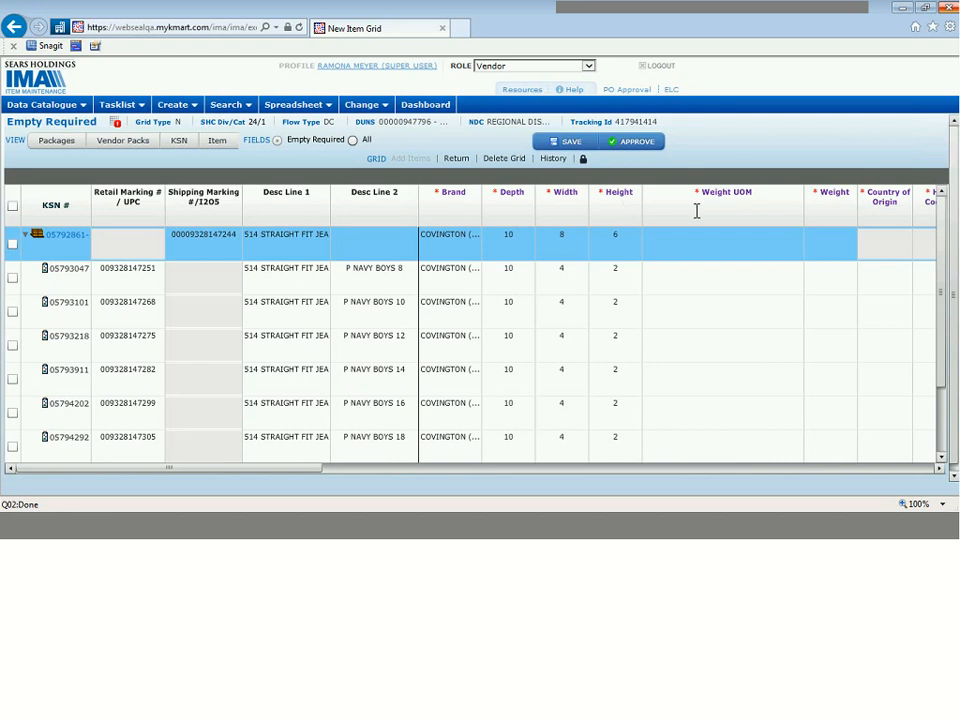
Step: Set the Weight UOM to STANDARD US (POUNDS) for the carton and the first member item, copying it down to the other members
left_click(754, 244)
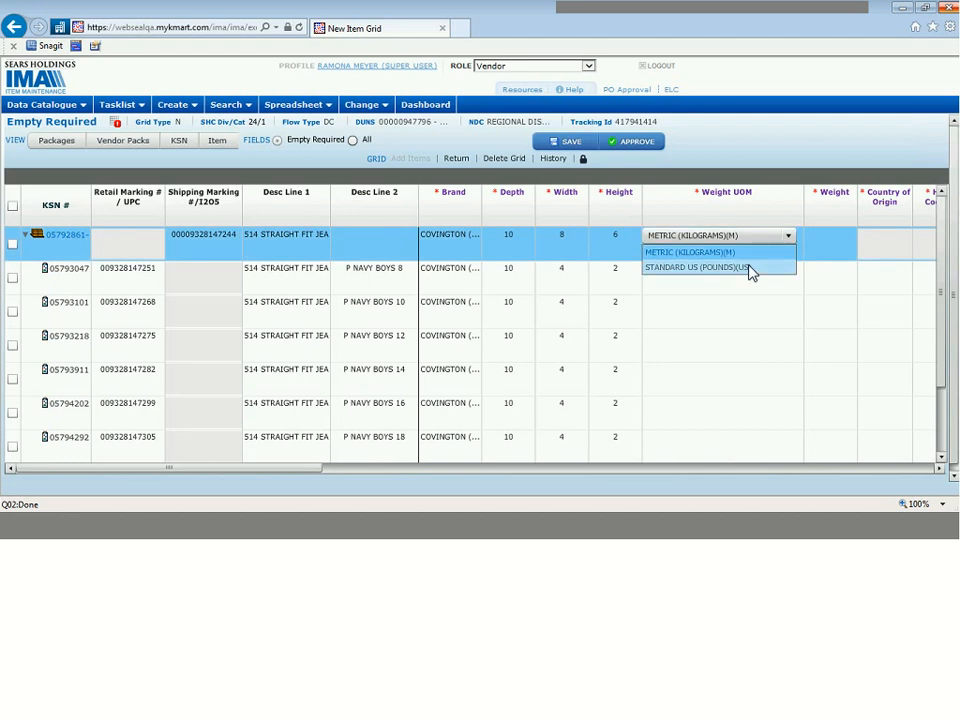
left_click(752, 268)
left_click(759, 291)
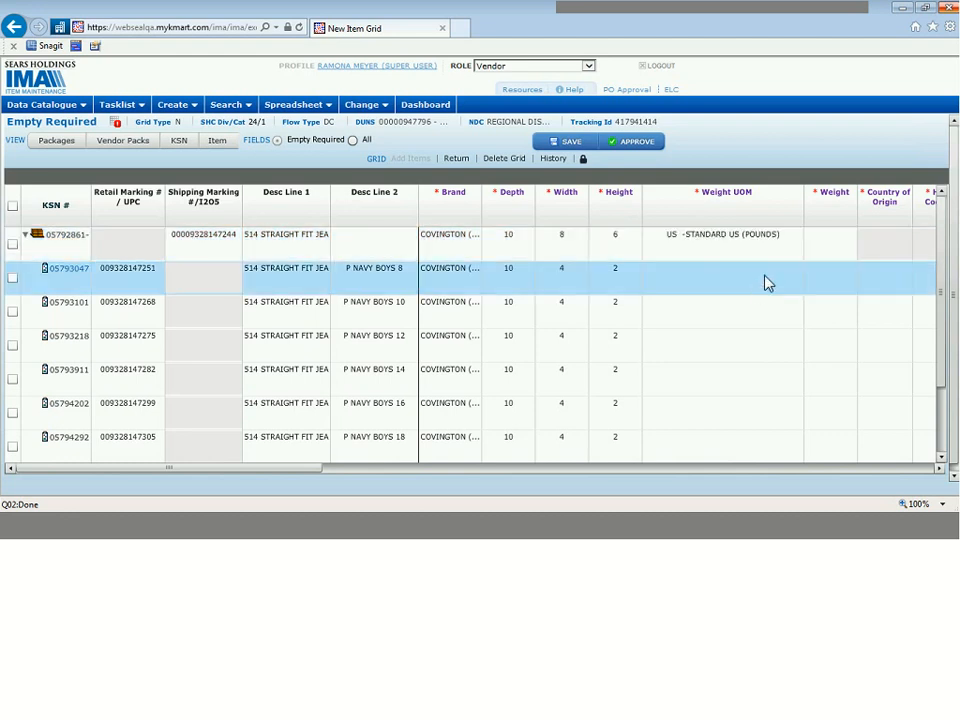
left_click(775, 276)
left_click(778, 273)
left_click(774, 303)
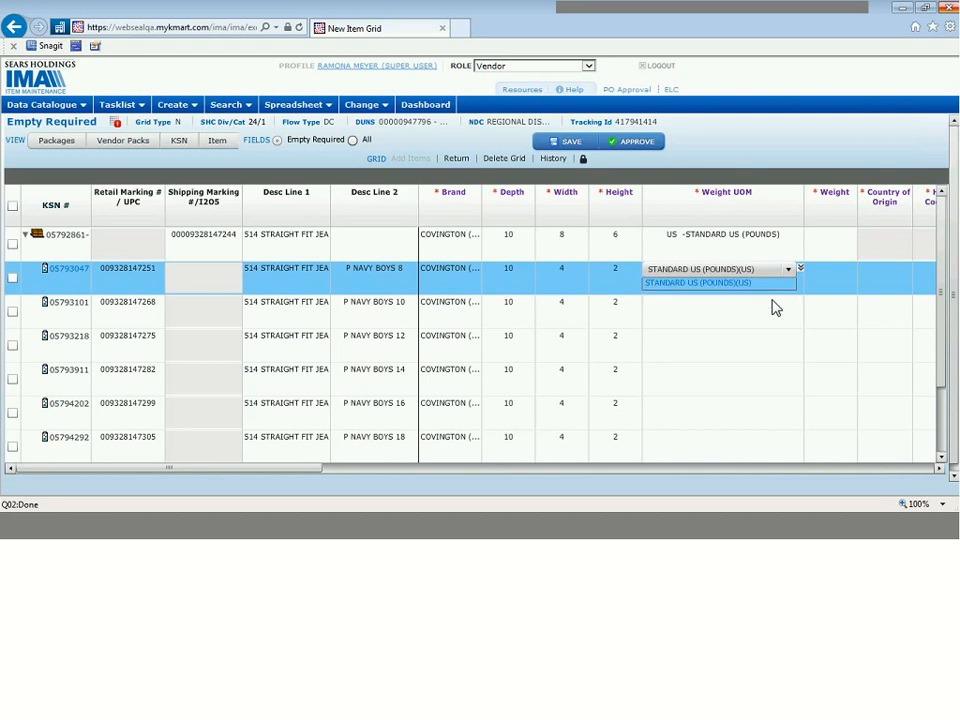
left_click(800, 269)
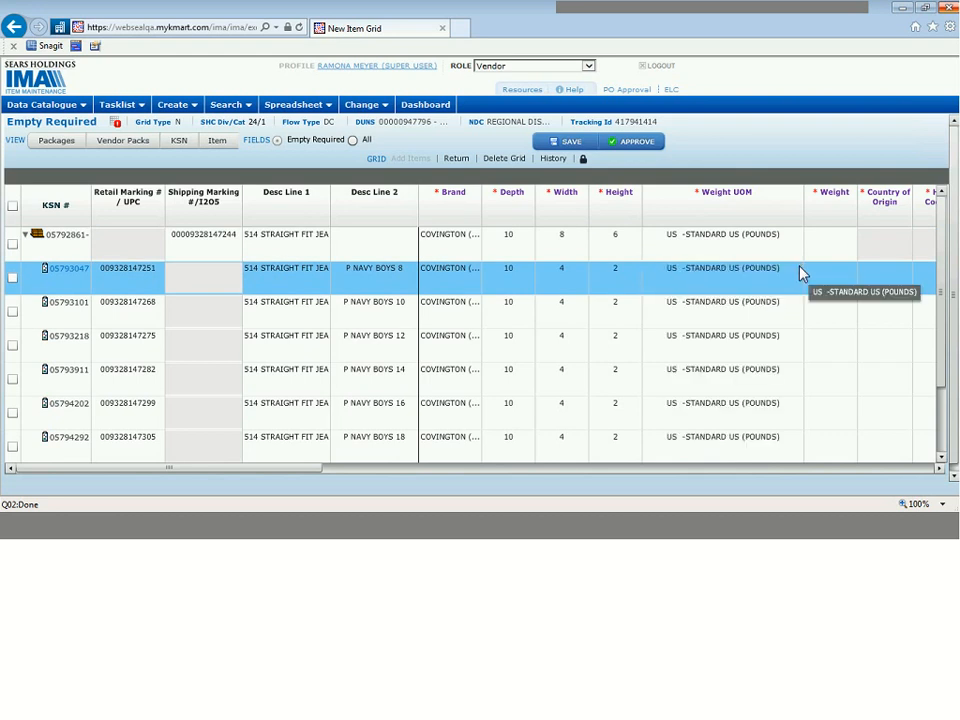
Step: Set the P NAVY BOYS 8 item's Weight to 1 and copy it down to all member items
left_click(833, 278)
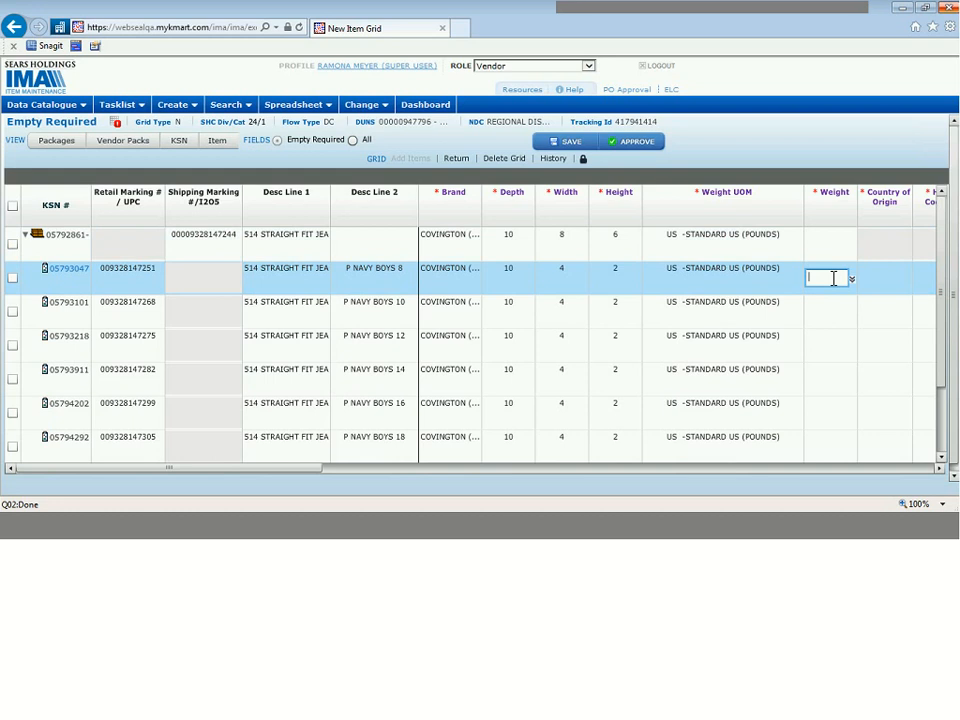
type("1")
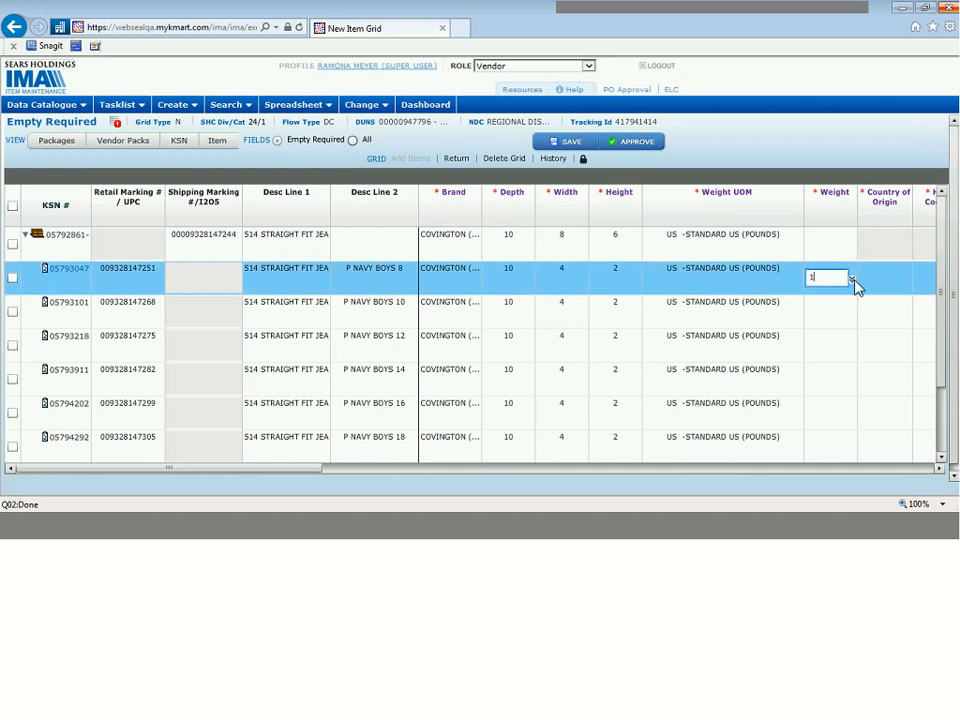
left_click(853, 280)
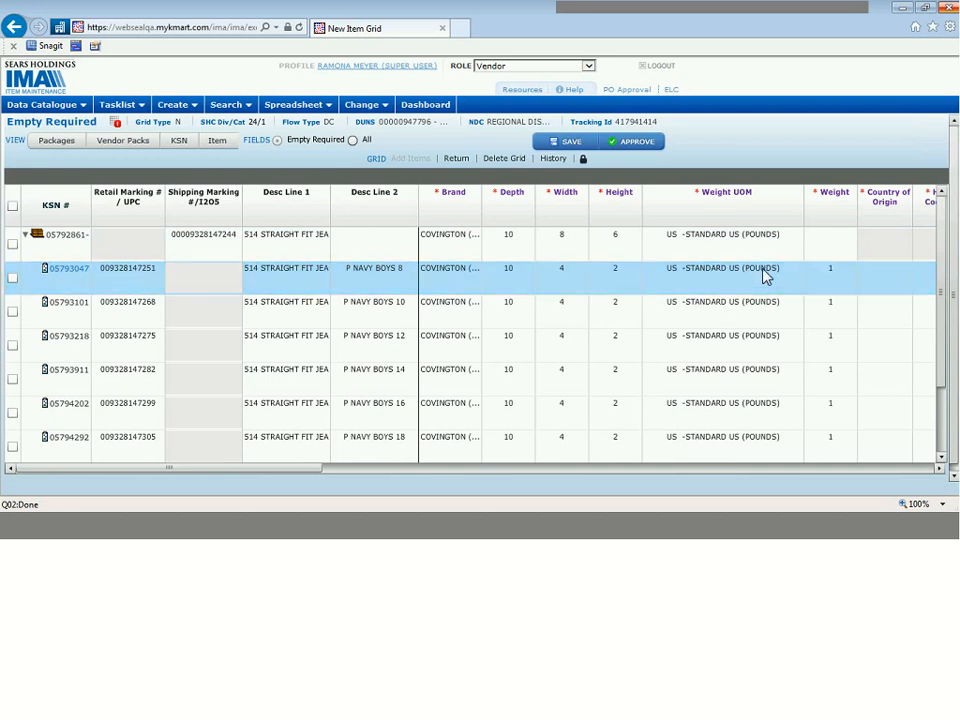
left_click(766, 340)
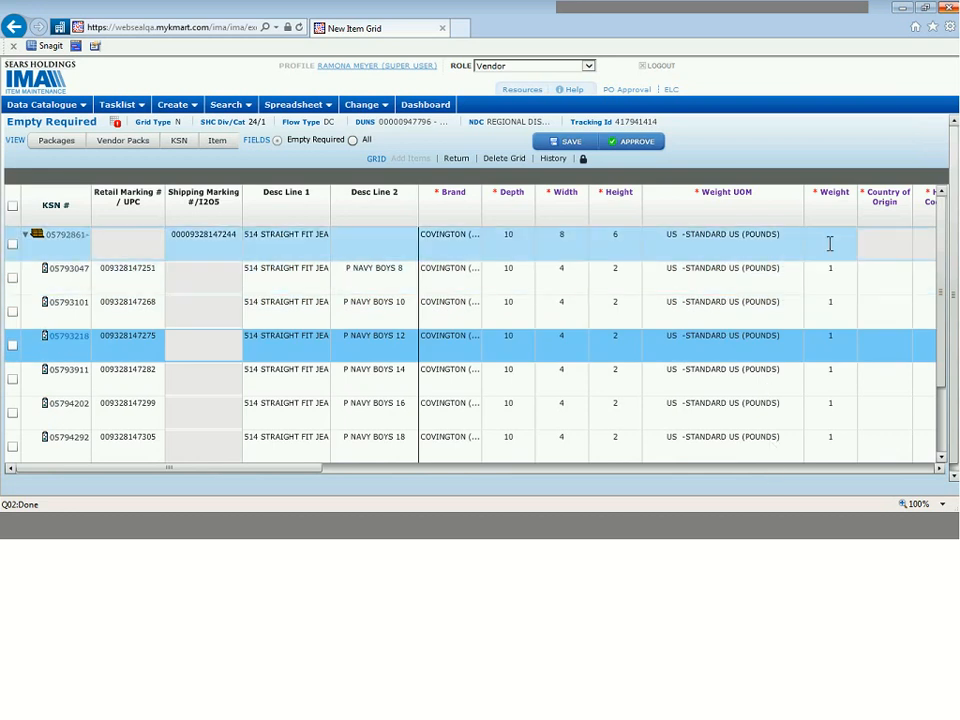
Step: Set the carton's Weight to 6
left_click(830, 243)
type("6")
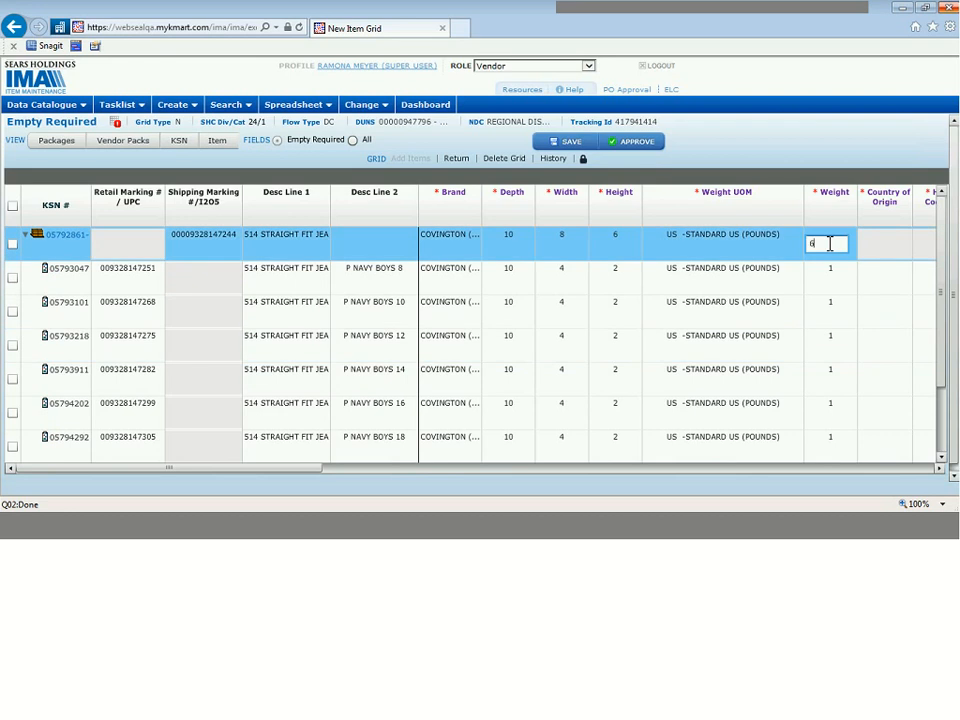
left_click(836, 212)
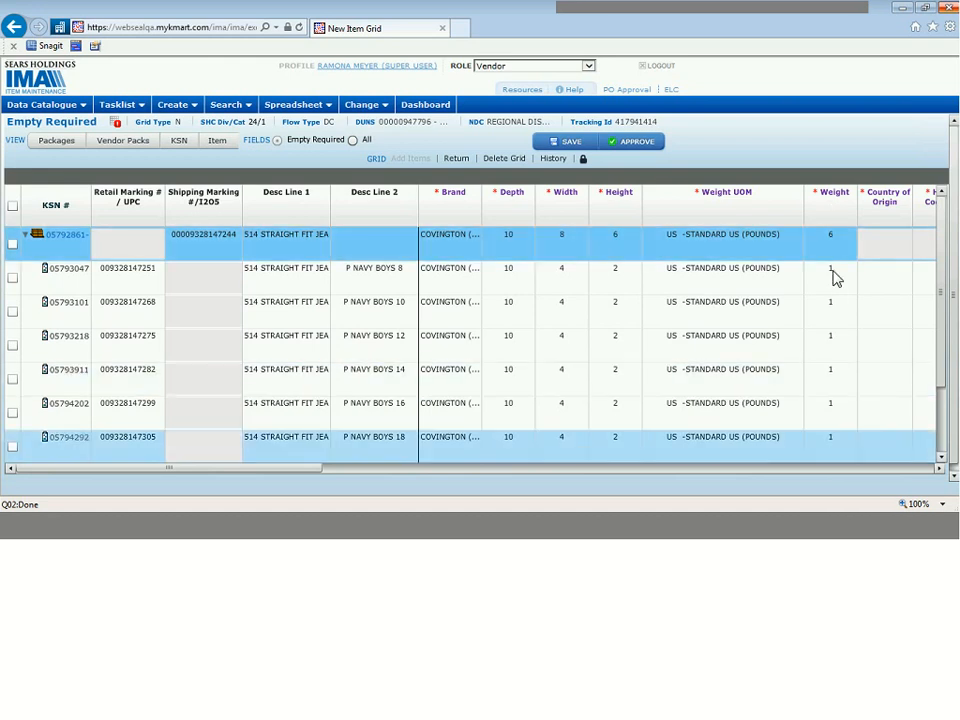
Step: Set the carton's Weight to 12
left_click(835, 244)
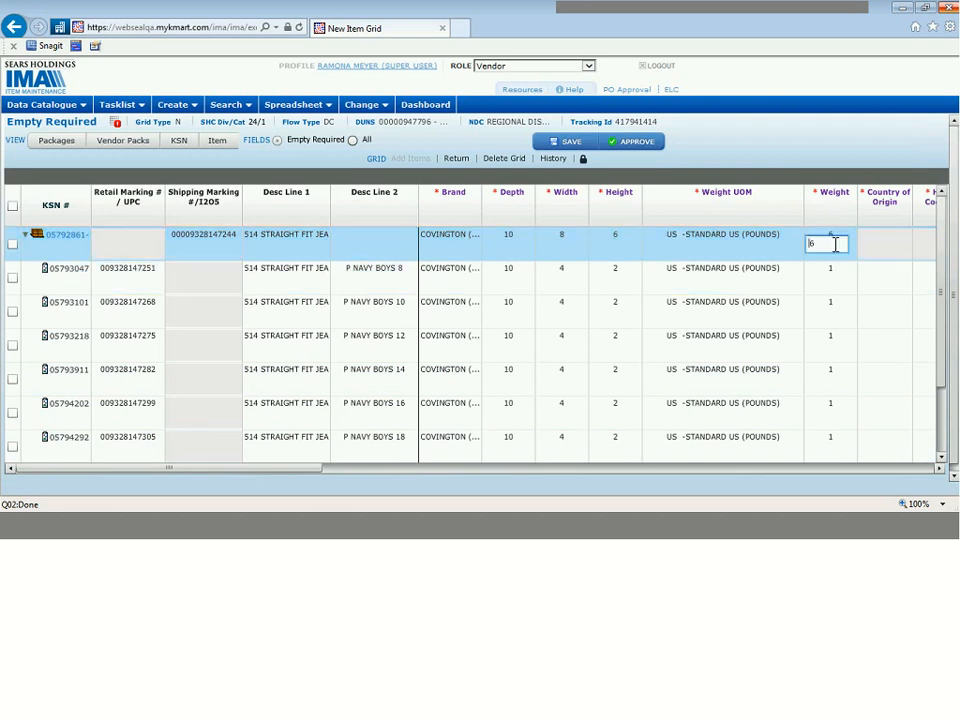
key("Delete")
type("12")
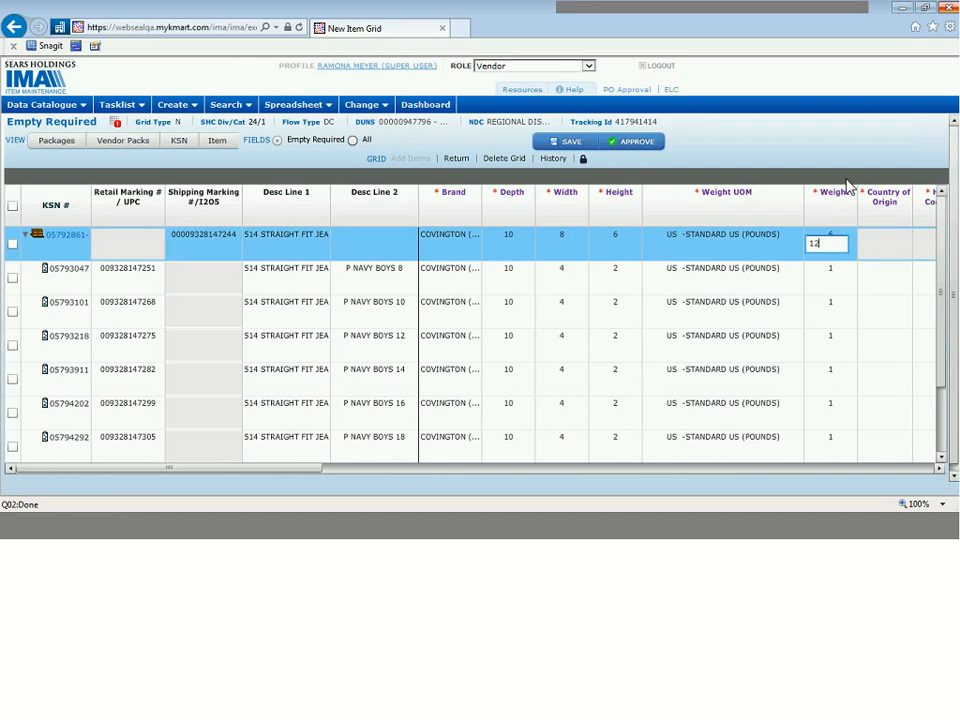
left_click(834, 195)
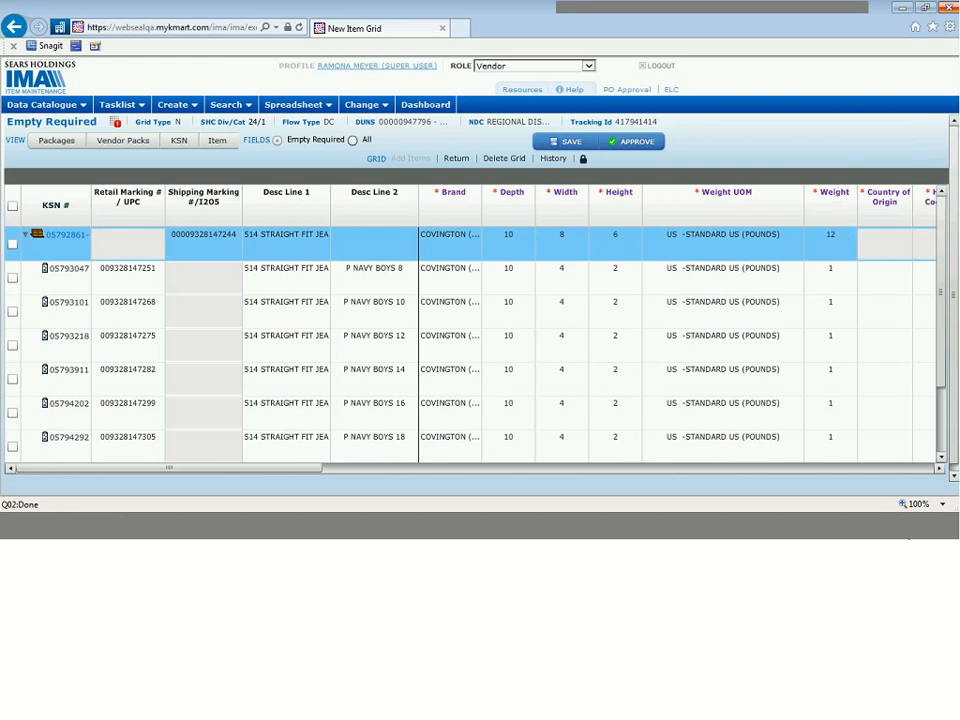
Step: Add CHINA-CN as the Country of Origin for the P NAVY BOYS 8 item
left_click(940, 474)
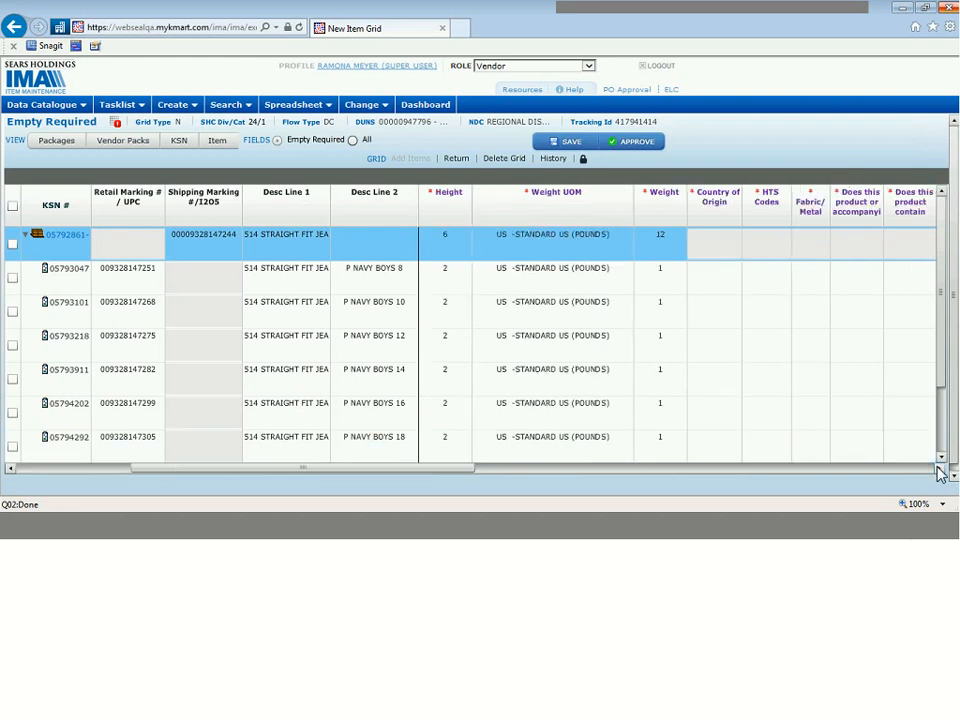
left_click(940, 474)
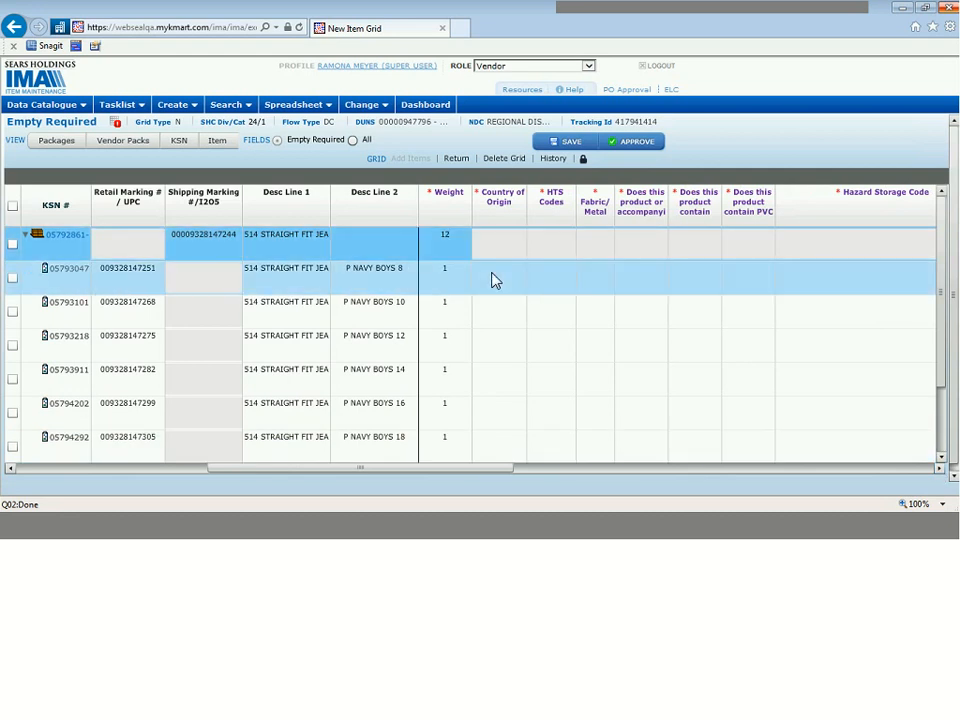
left_click(493, 281)
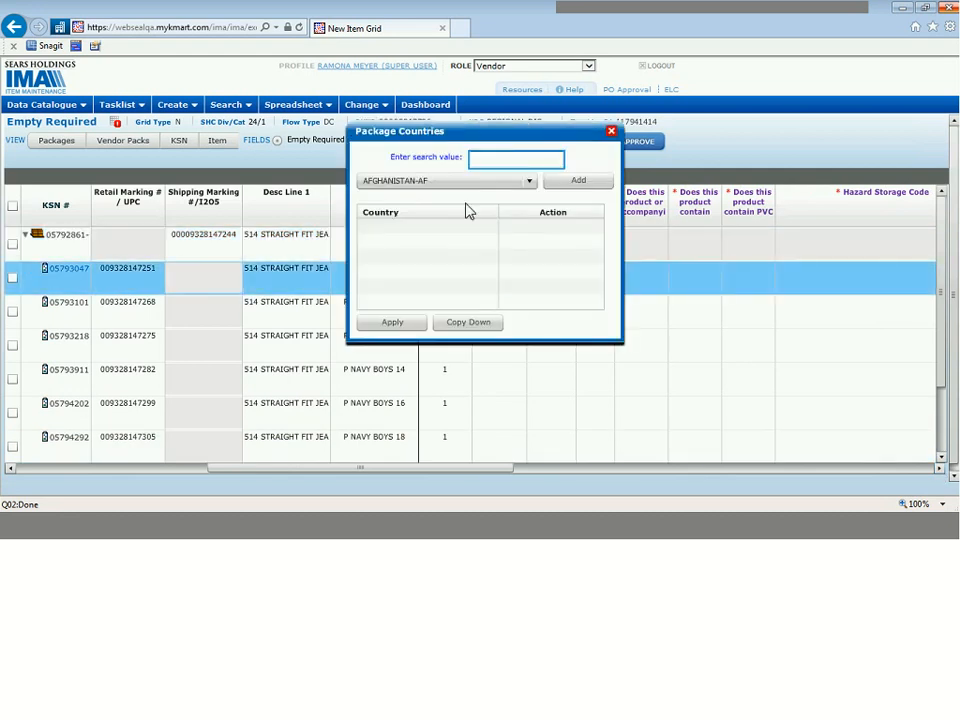
type("china")
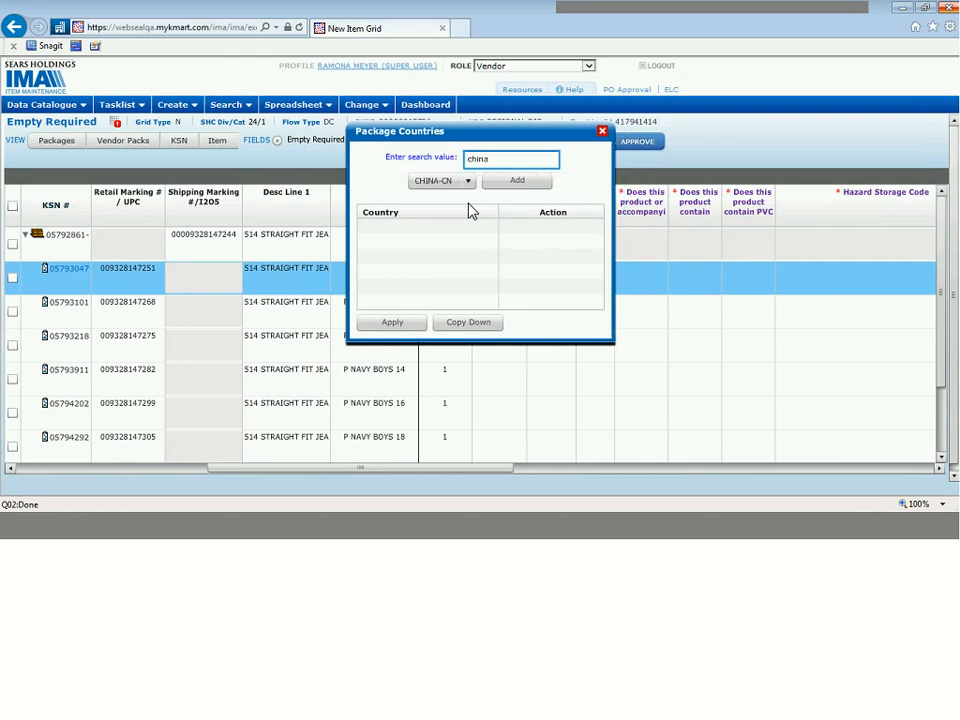
left_click(517, 191)
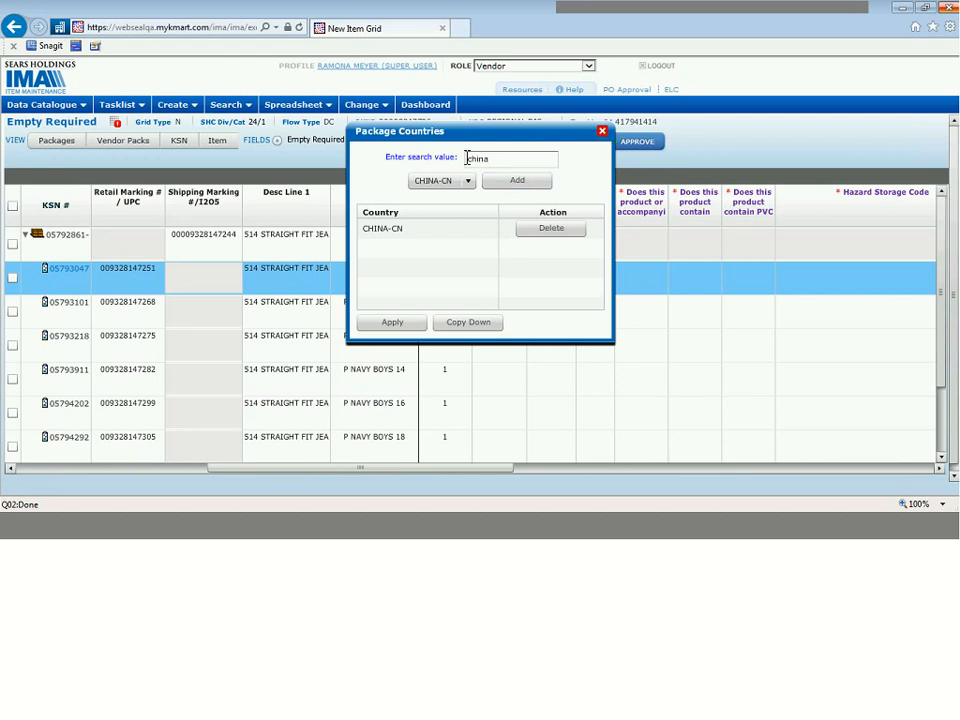
Step: Add INDIA-IN as a second package country for the P NAVY BOYS 8 item and delete it from the list again
left_click(478, 158)
double_click(478, 158)
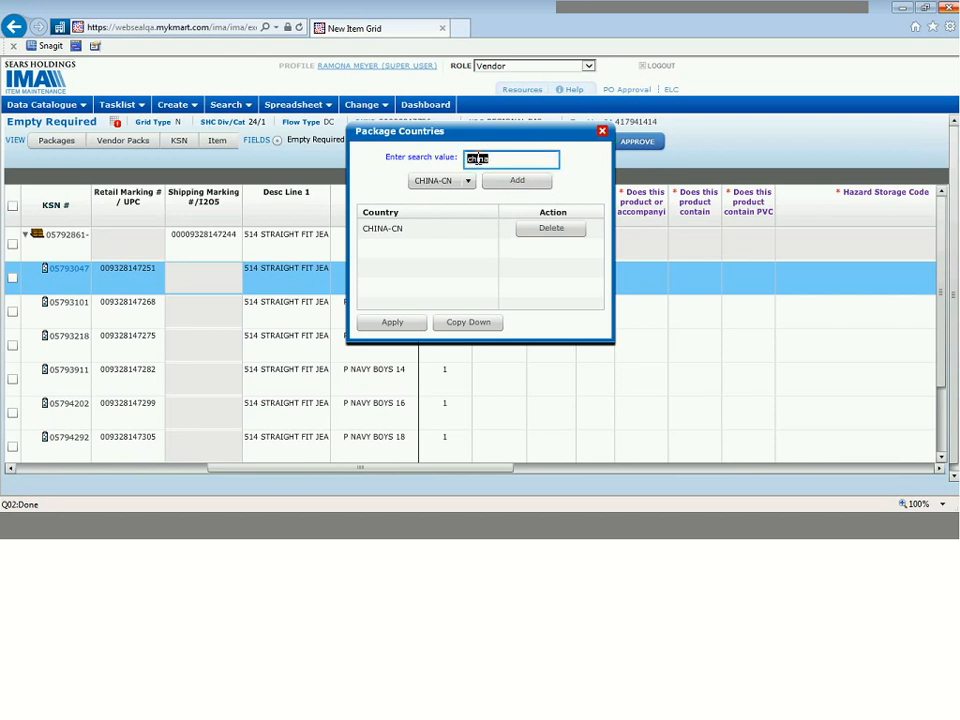
type("india")
left_click(516, 183)
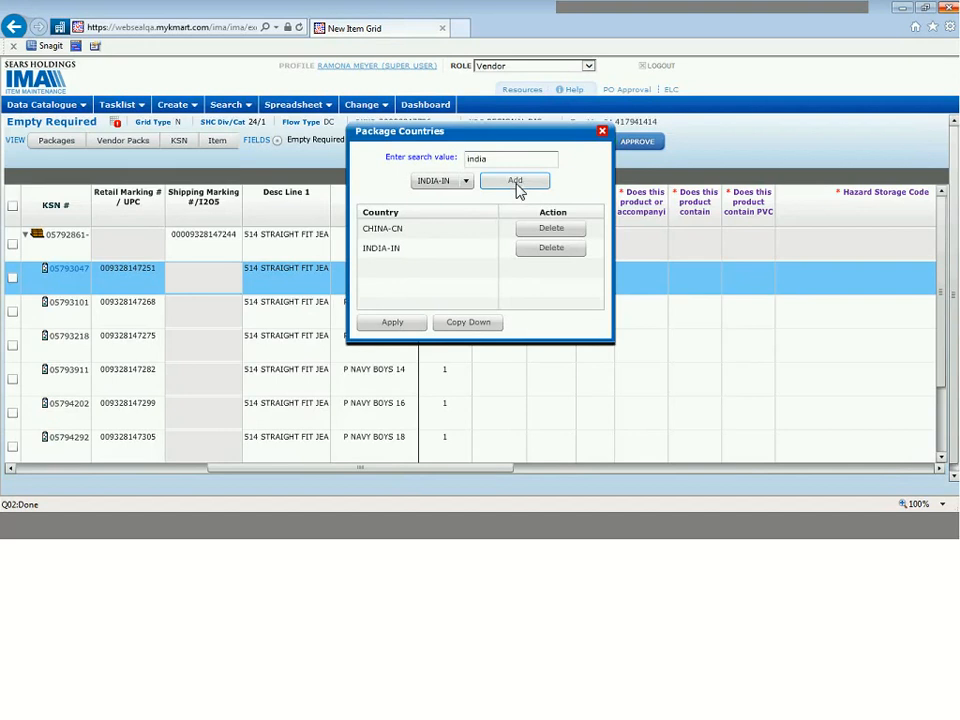
left_click(551, 248)
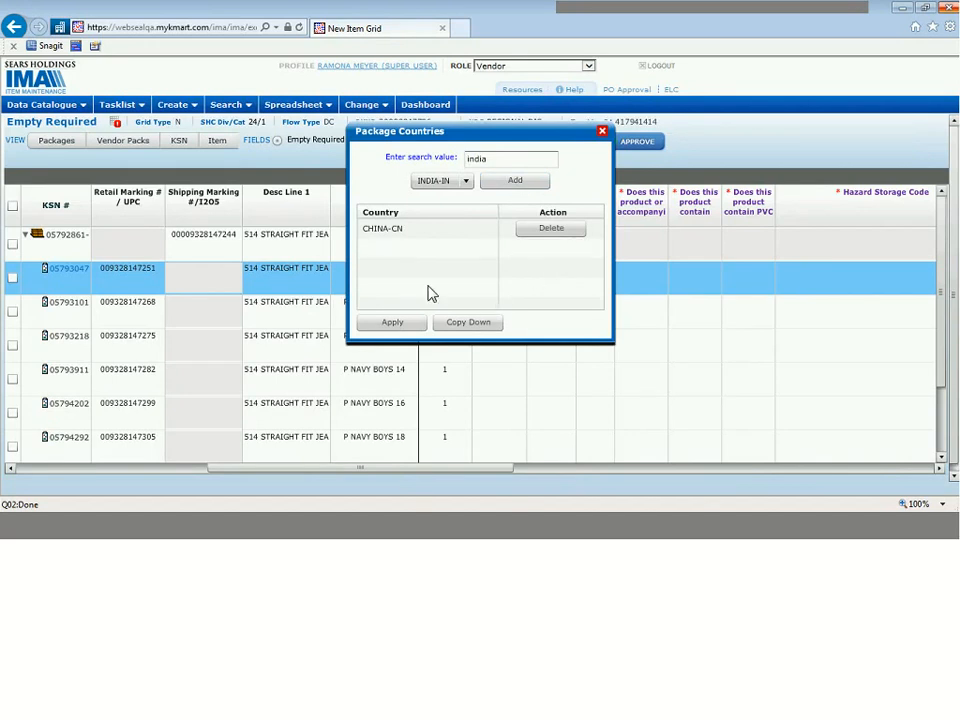
Step: Copy the P NAVY BOYS 8 item's Country of Origin down to the remaining member items
left_click(475, 324)
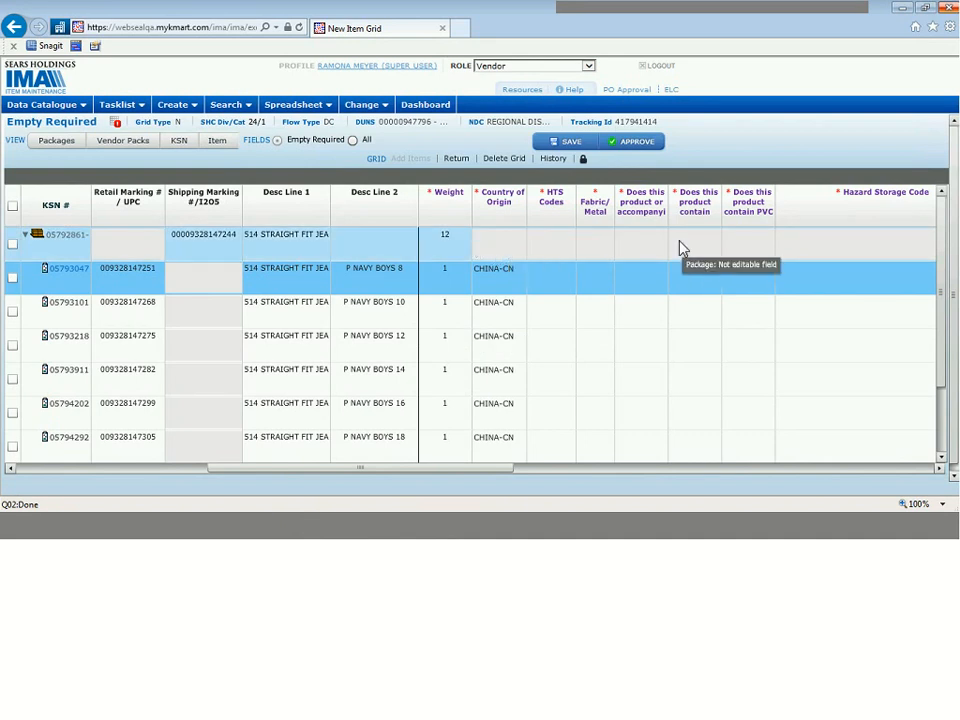
left_click(499, 242)
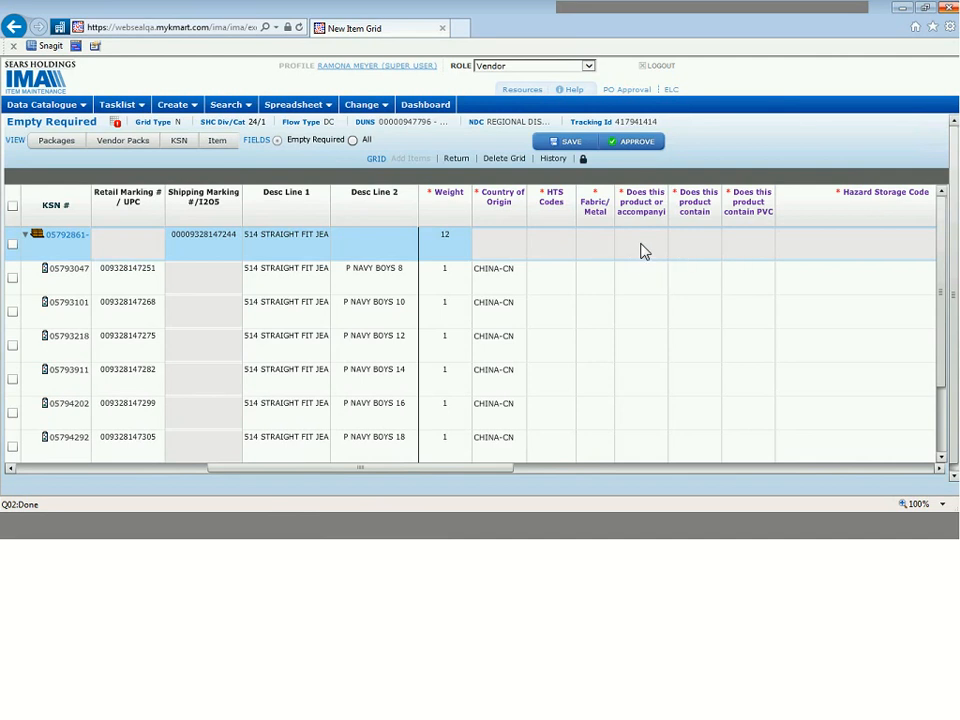
left_click(570, 284)
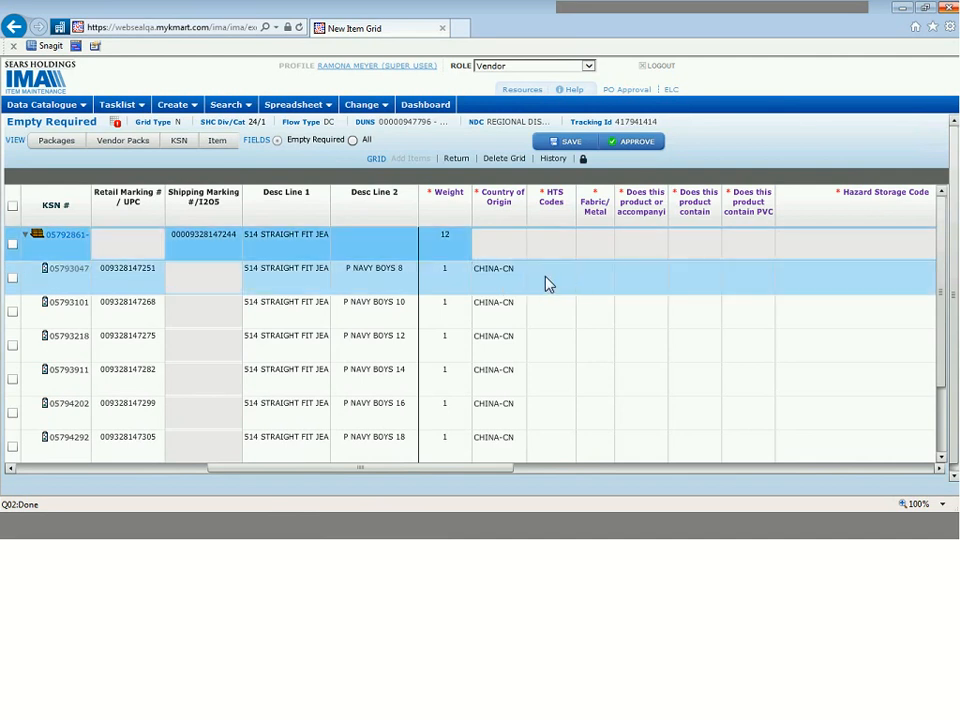
Step: Open the HTS Codes of the P NAVY BOYS 8 item and search the HTS descriptions for "jeans"
left_click(547, 284)
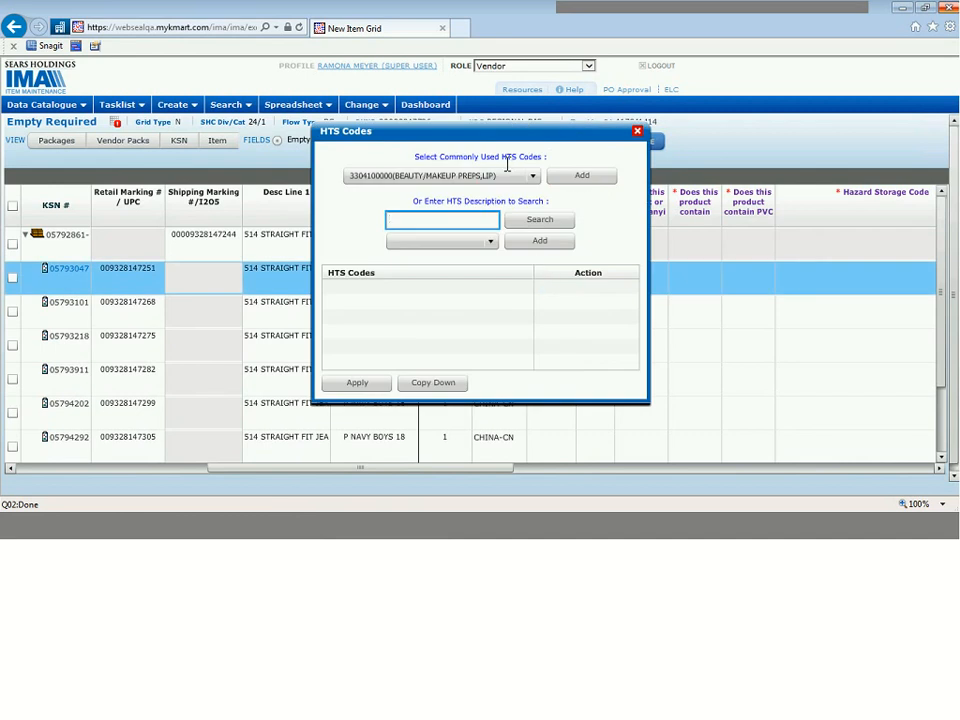
left_click_drag(465, 138, 576, 108)
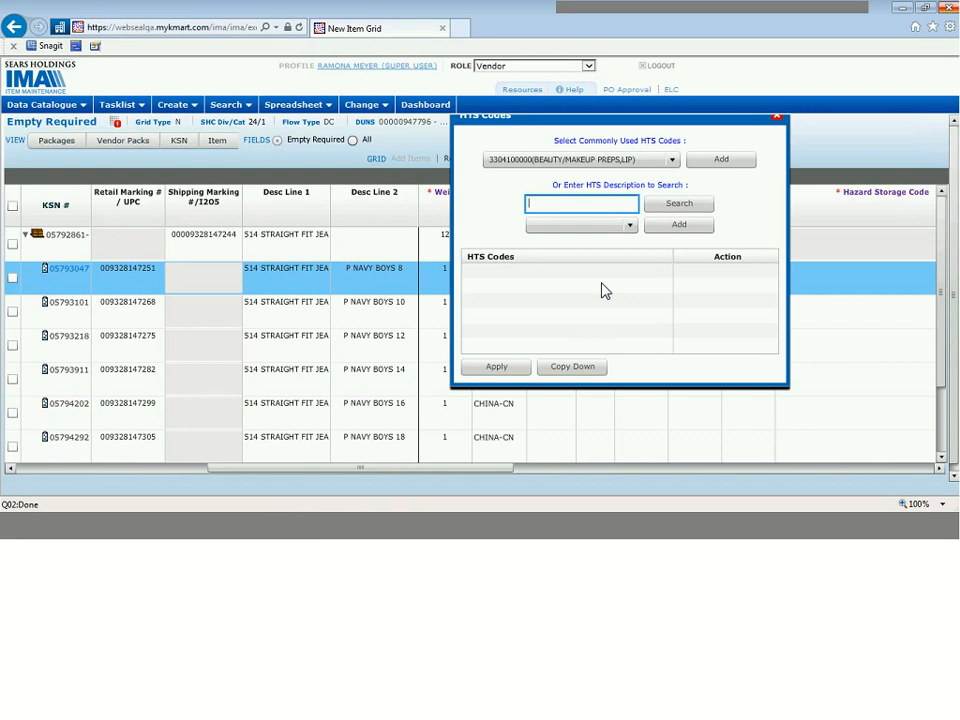
type("jeans")
left_click(672, 205)
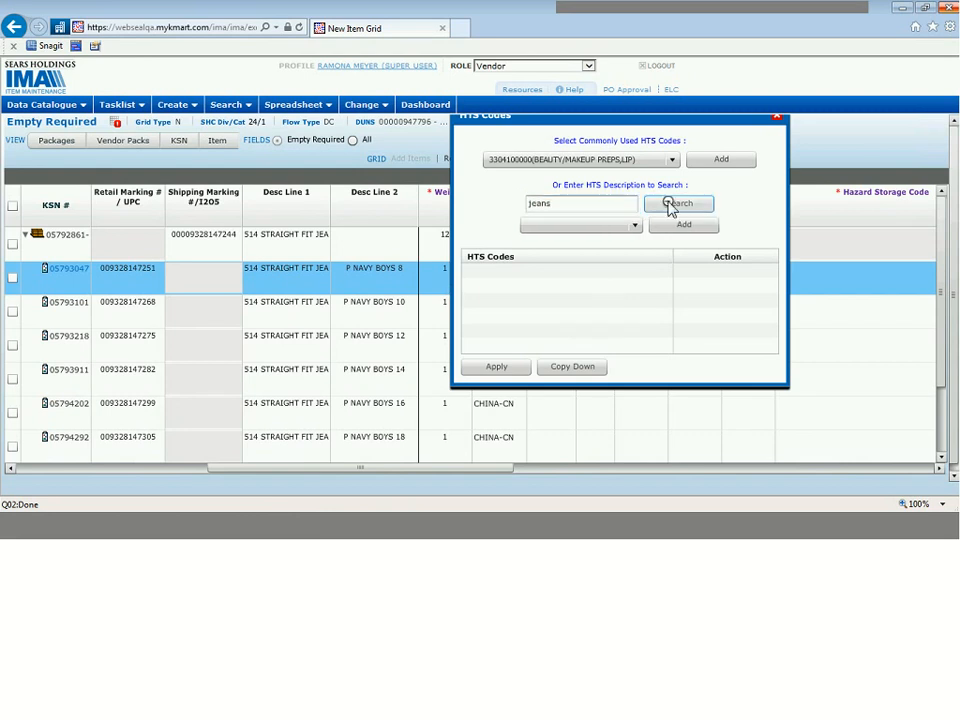
left_click(621, 225)
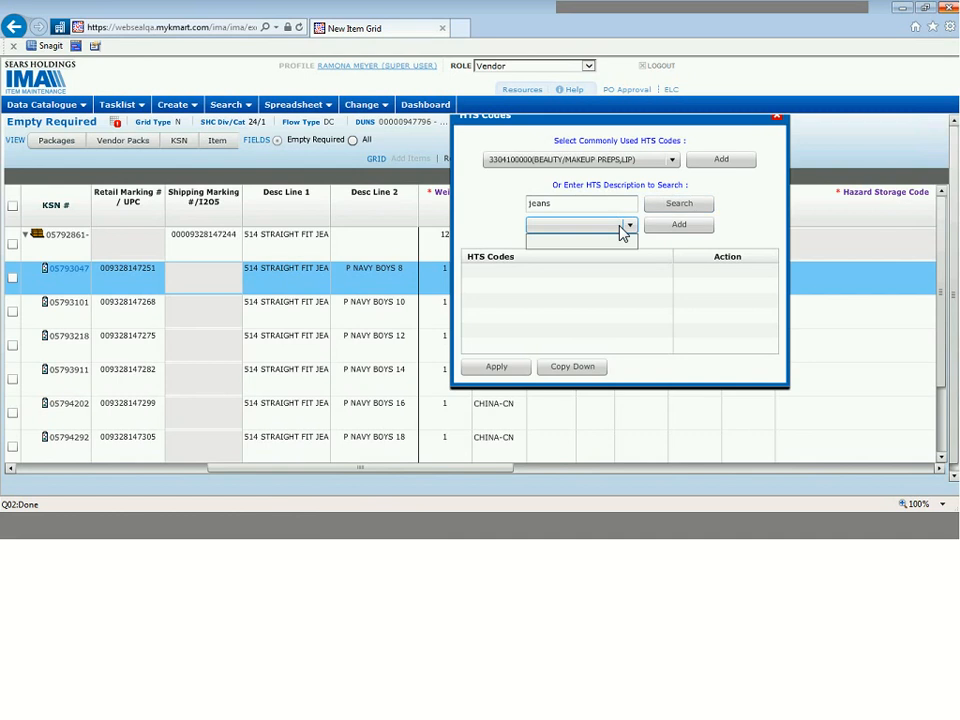
left_click(533, 204)
double_click(533, 204)
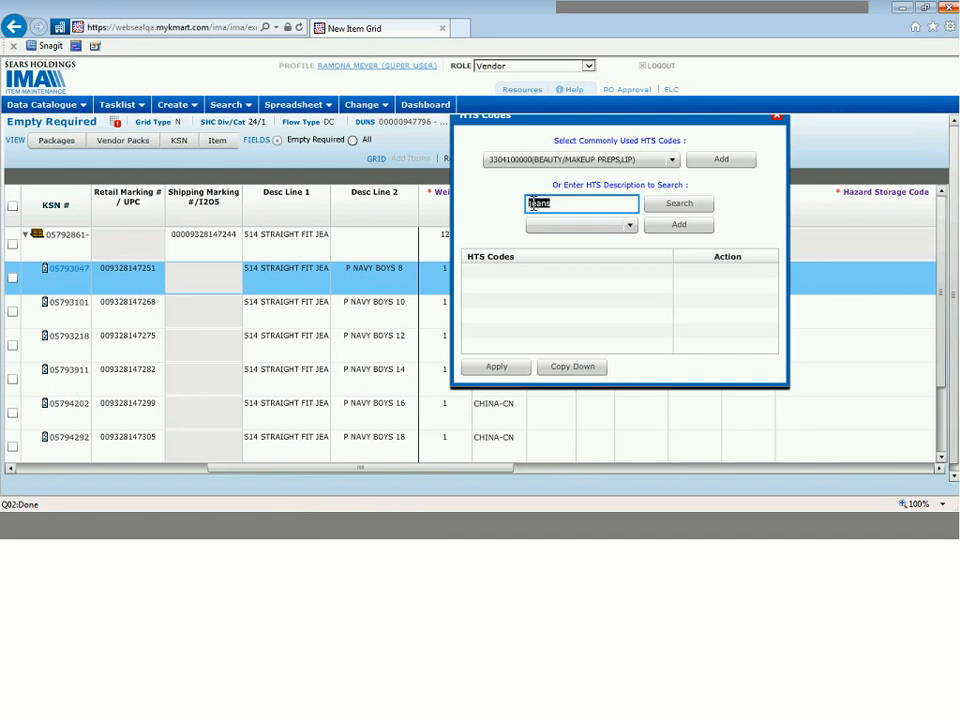
type("pants")
left_click(680, 208)
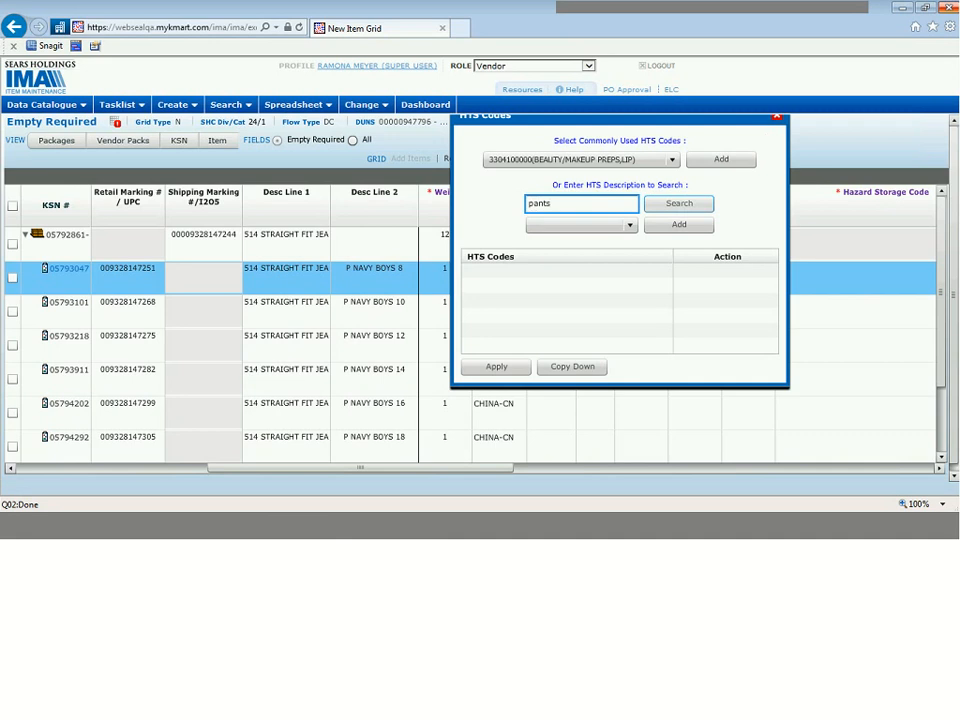
left_click(652, 226)
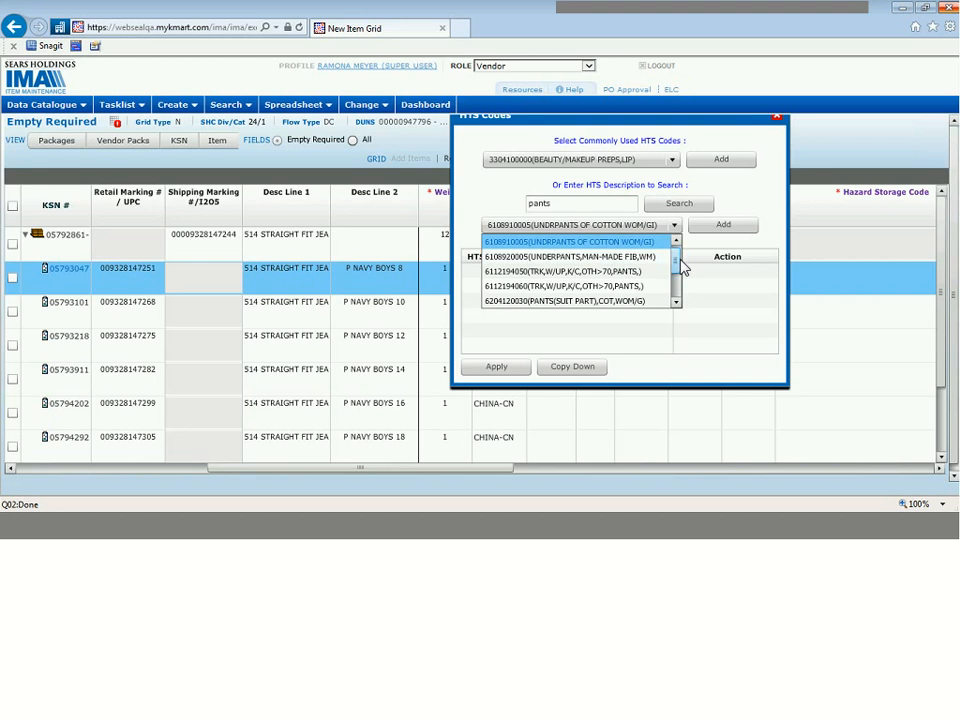
left_click(613, 271)
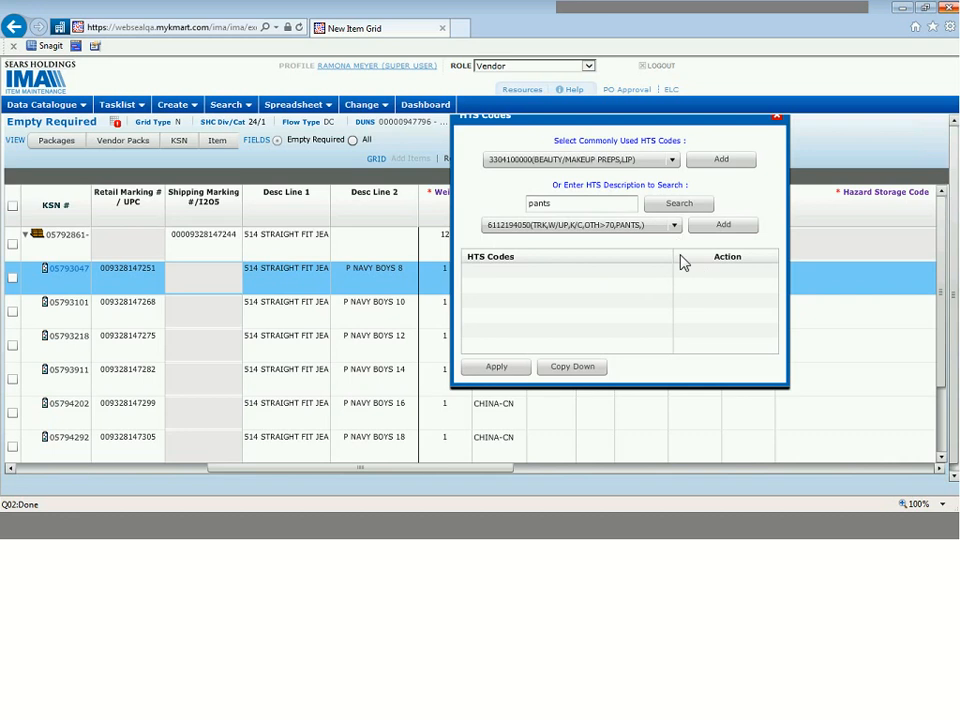
left_click(724, 226)
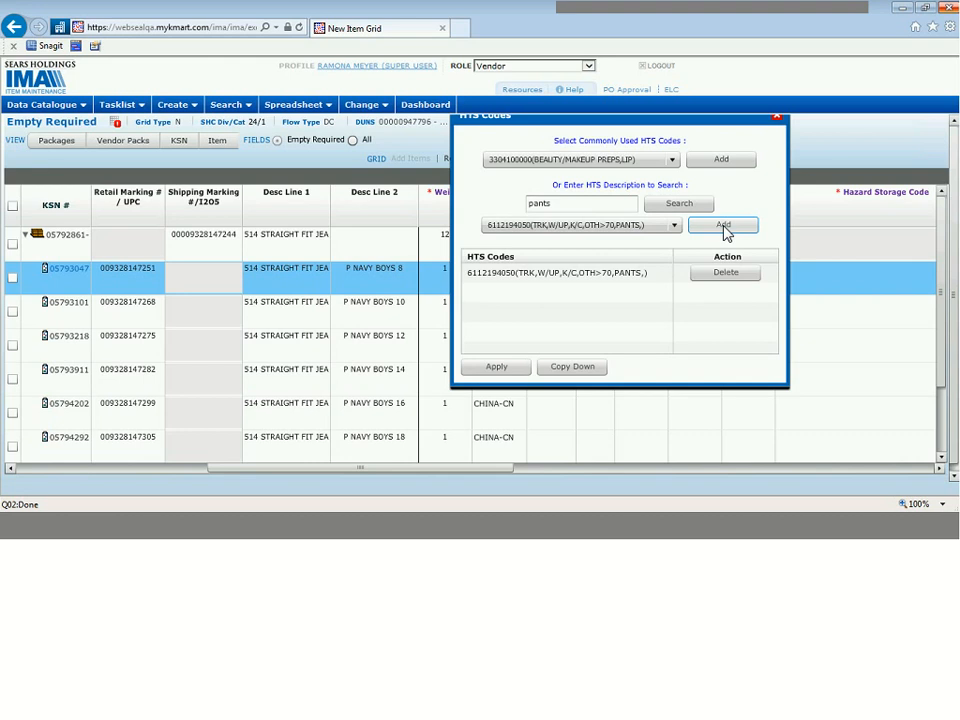
left_click(572, 367)
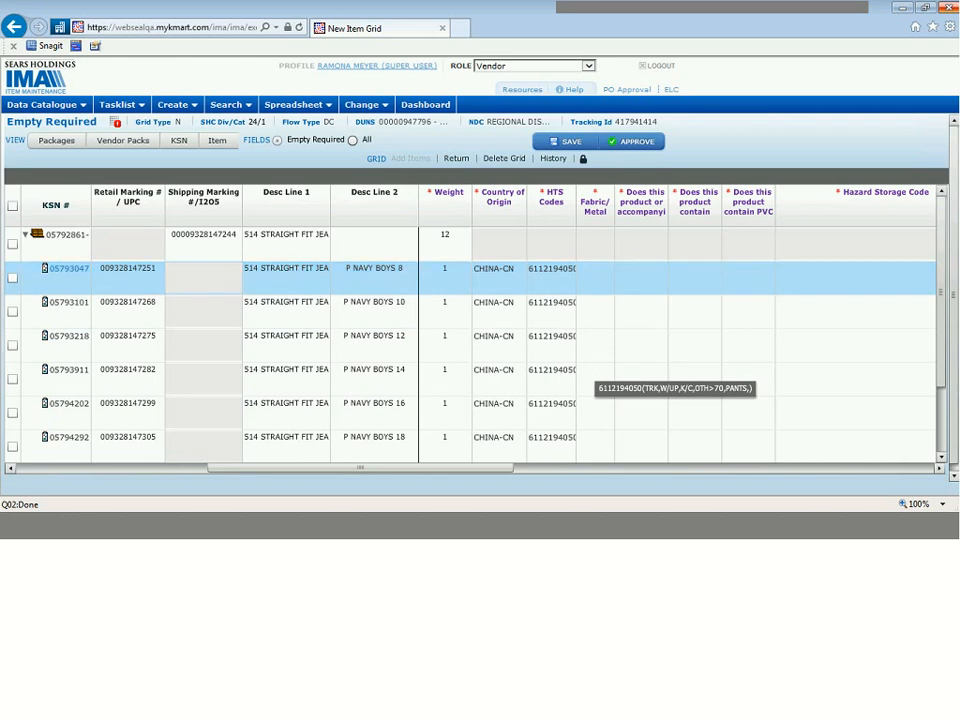
Step: Add 200-COTTON as the Fabric/Metal fiber for the P NAVY BOYS 8 item
left_click(596, 285)
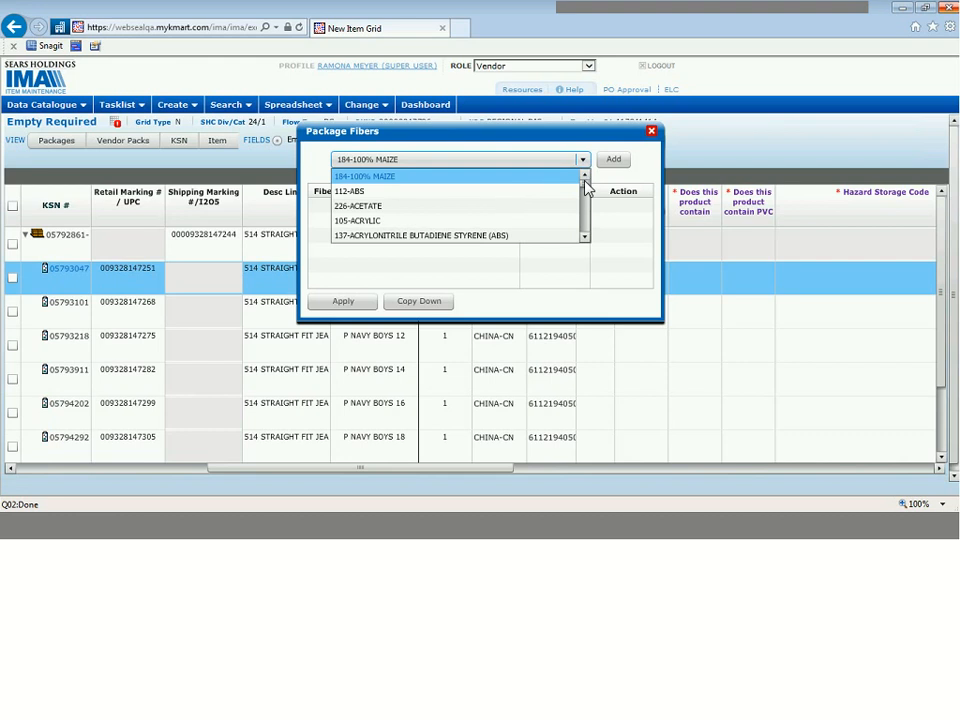
left_click_drag(587, 181, 590, 197)
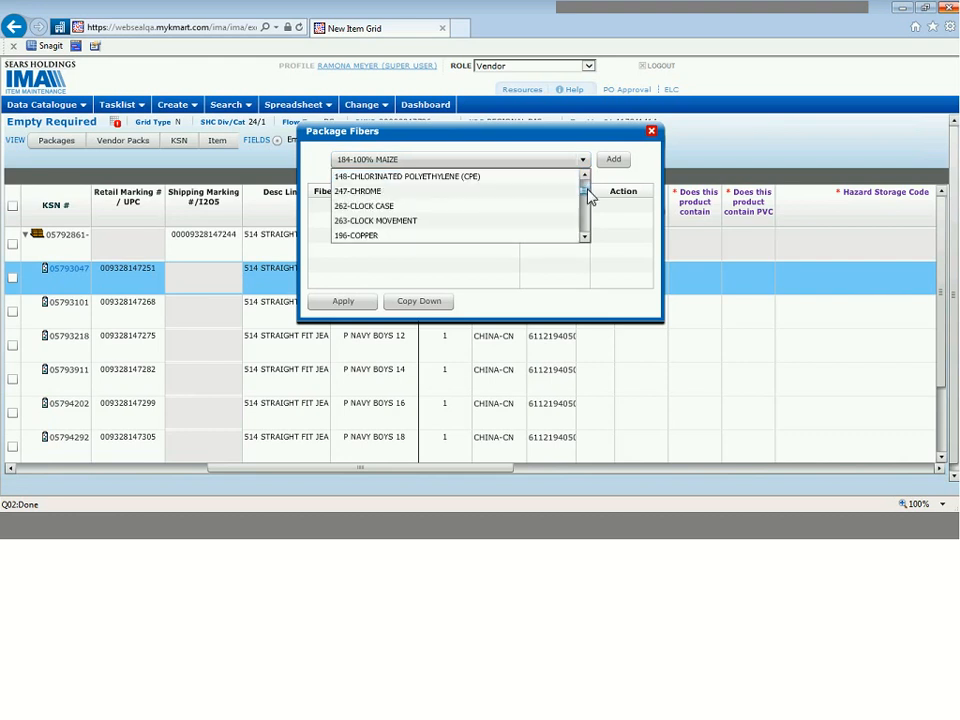
left_click(585, 238)
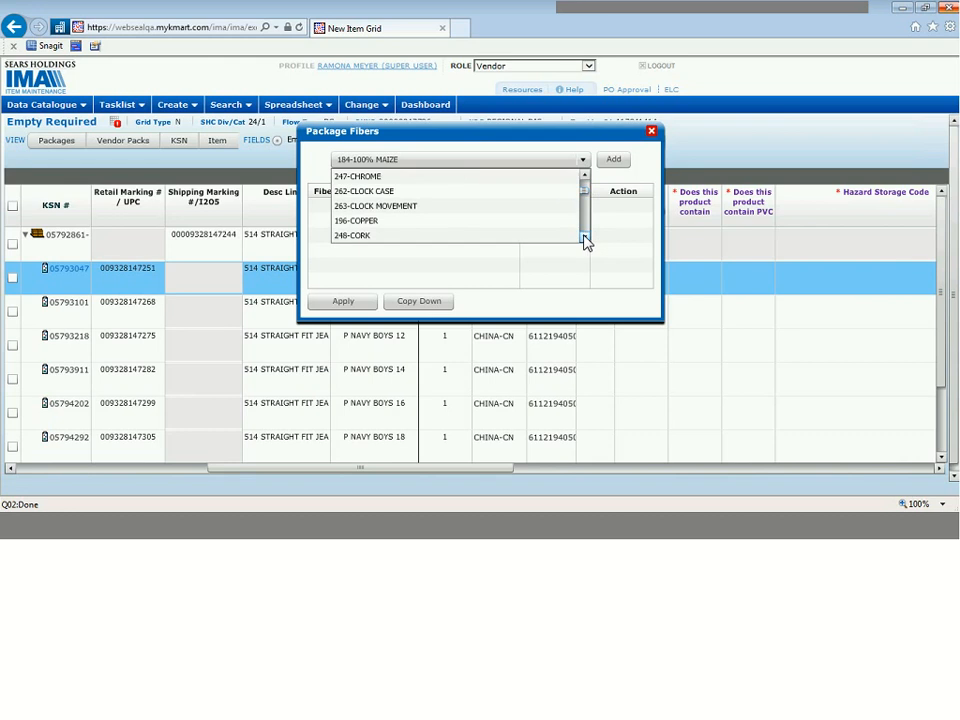
left_click(586, 240)
left_click(531, 230)
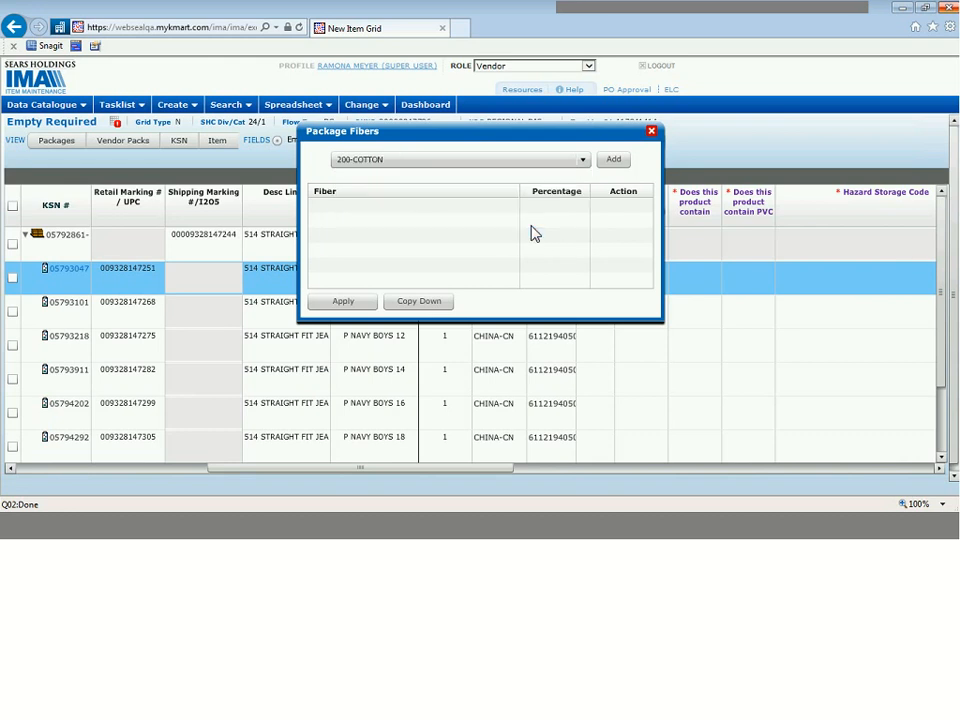
left_click(616, 161)
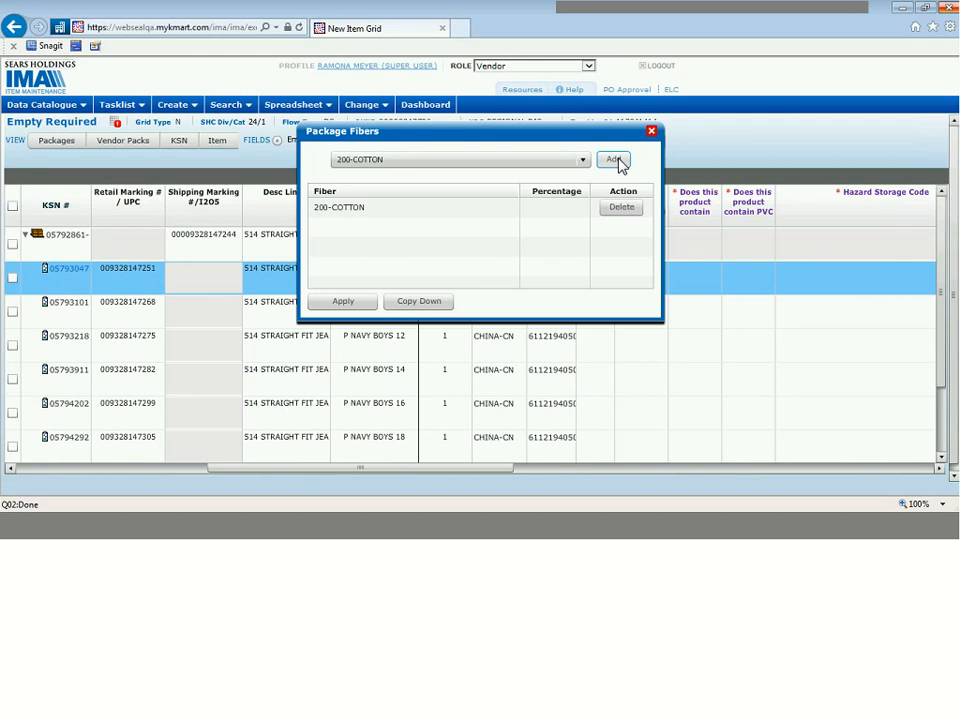
Step: Set the cotton fiber's Percentage to 100 and copy the fiber content down to all member items
left_click(552, 208)
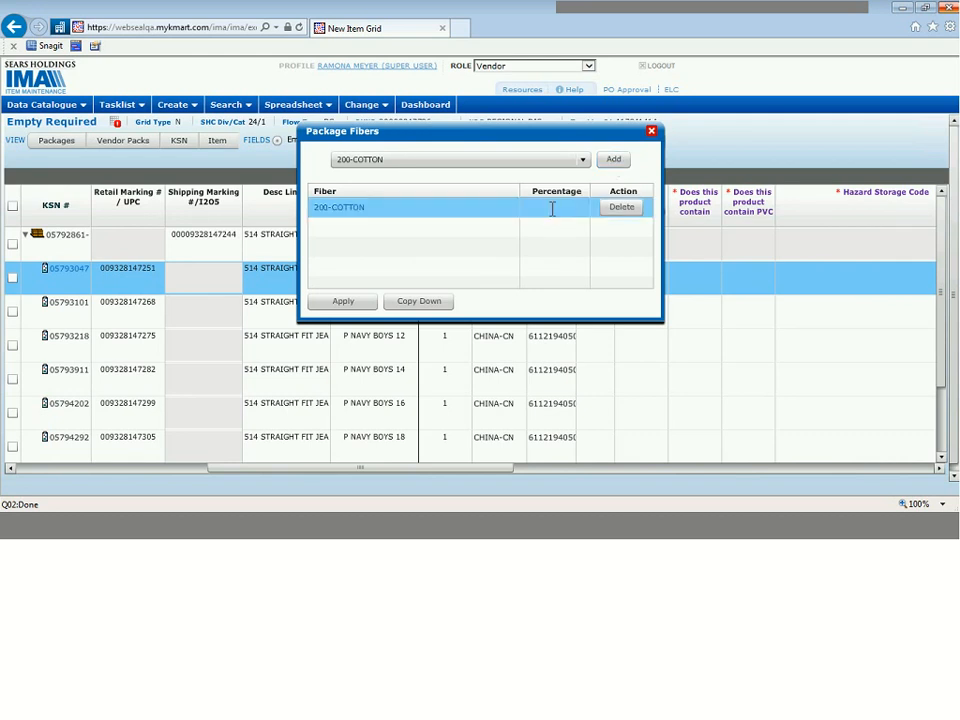
left_click(552, 208)
type("100")
left_click(557, 243)
left_click(425, 303)
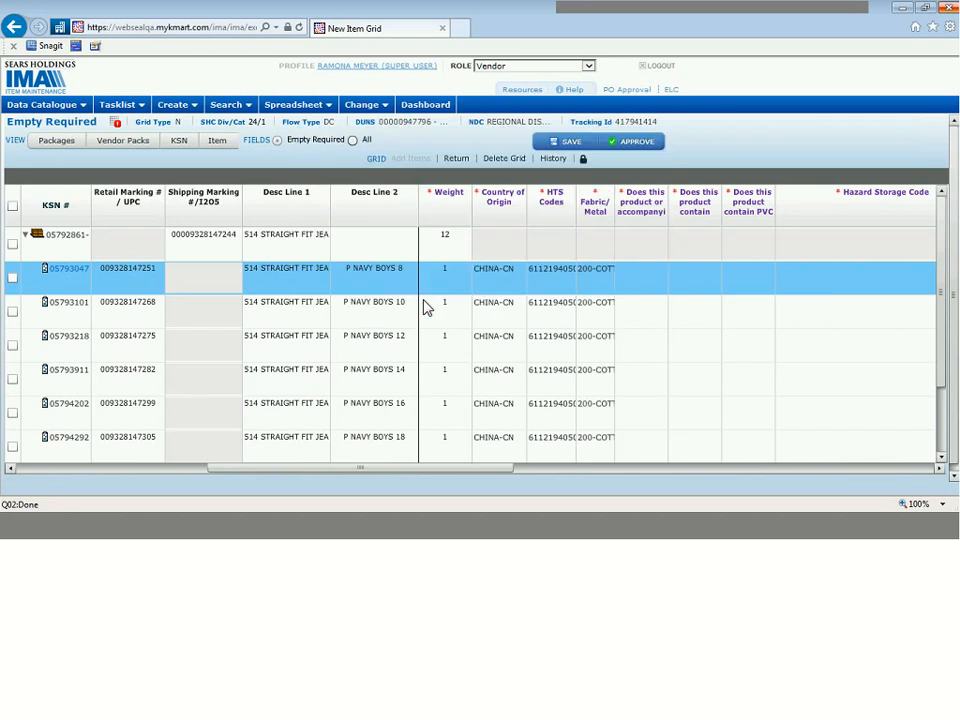
Step: Answer No to the aerosol, chemical or pesticide content question for the P NAVY BOYS 8 item and copy it down to all member items
left_click(940, 469)
left_click(940, 469)
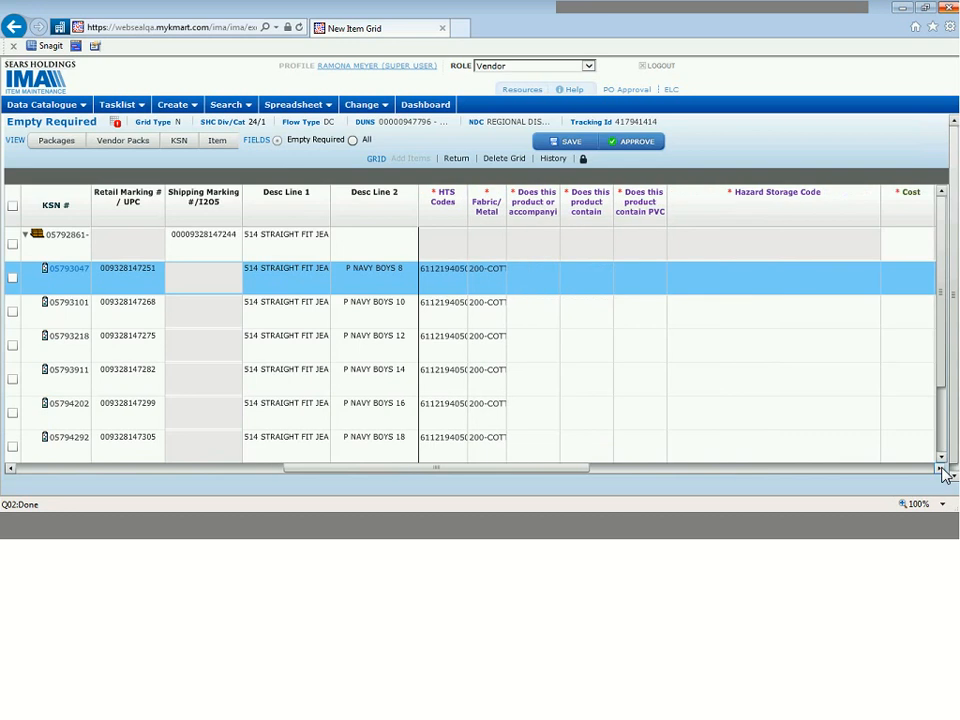
left_click(940, 469)
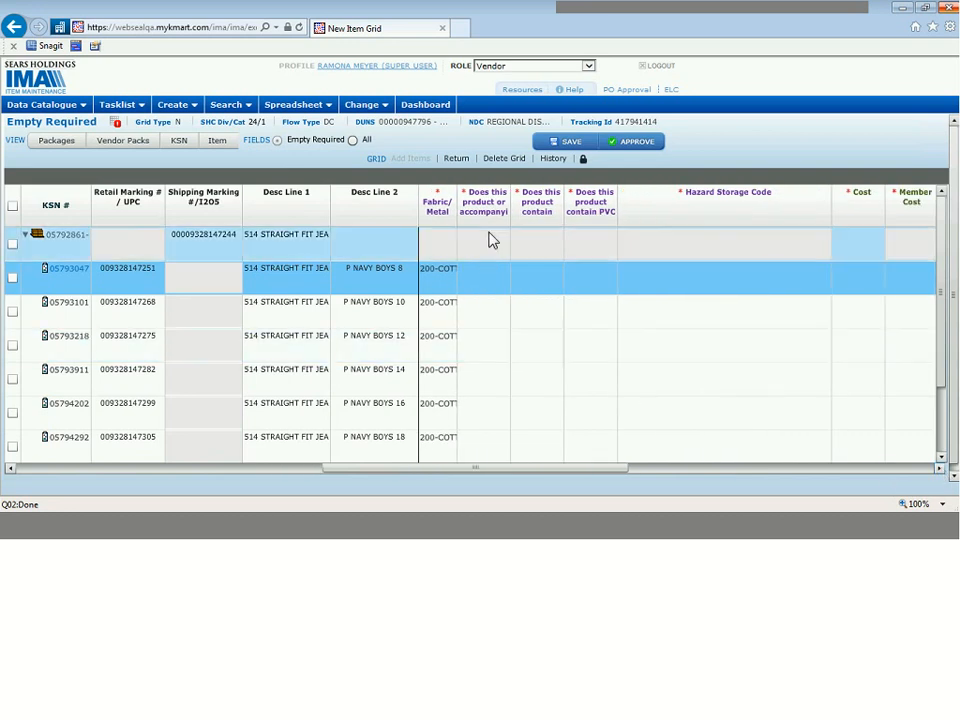
mouse_move(478, 214)
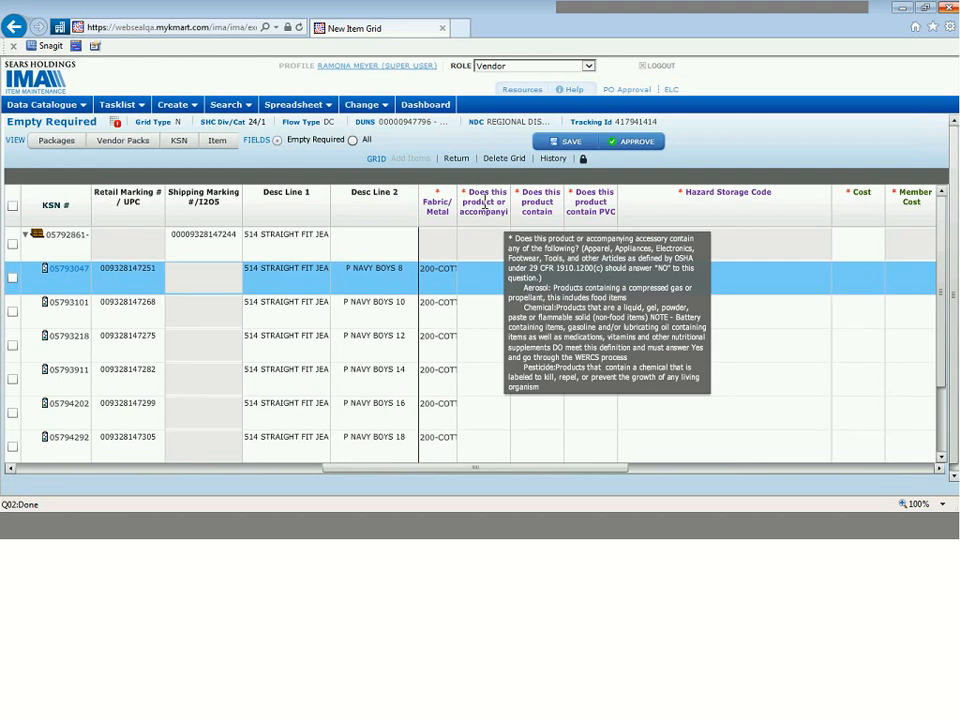
left_click(478, 279)
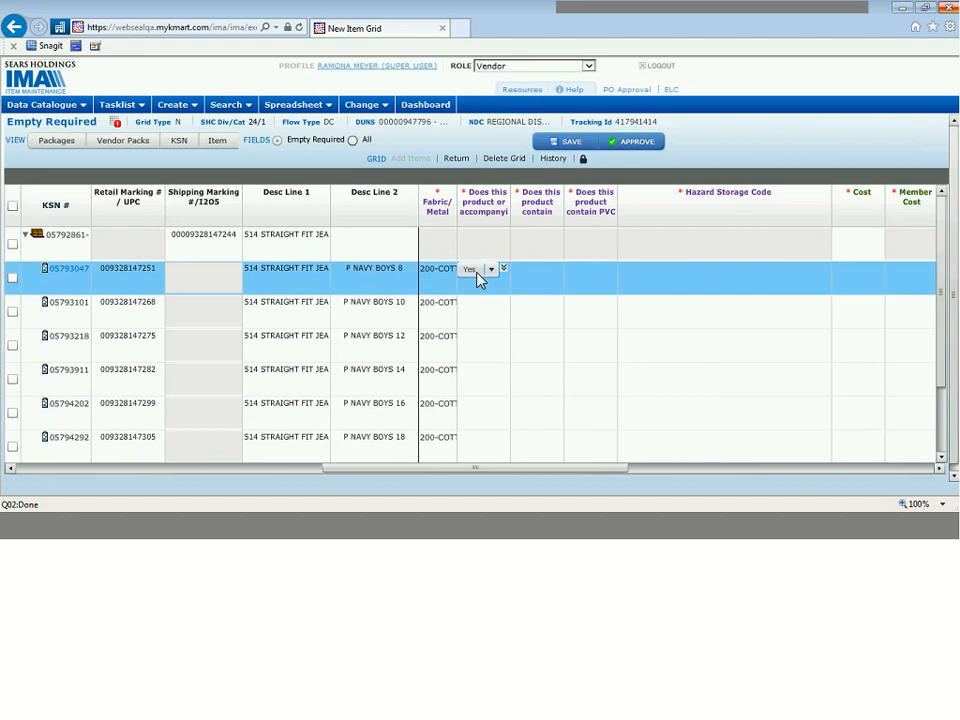
left_click(478, 279)
left_click(476, 305)
left_click(503, 270)
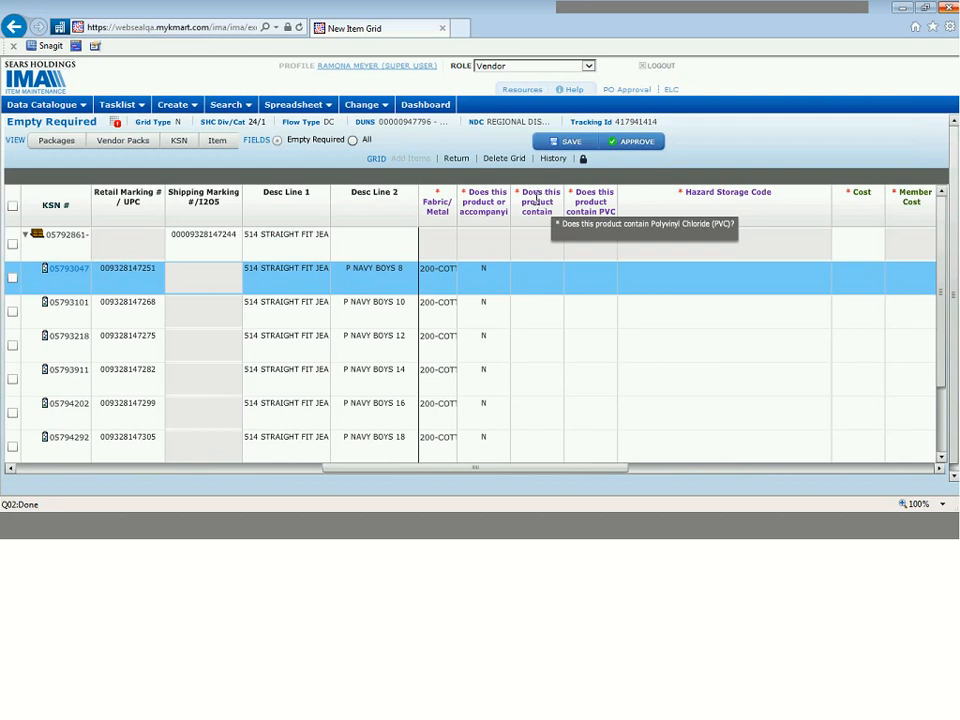
Step: Answer No to both PVC content questions for the P NAVY BOYS 8 item, applying the answers to all member items
left_click(531, 274)
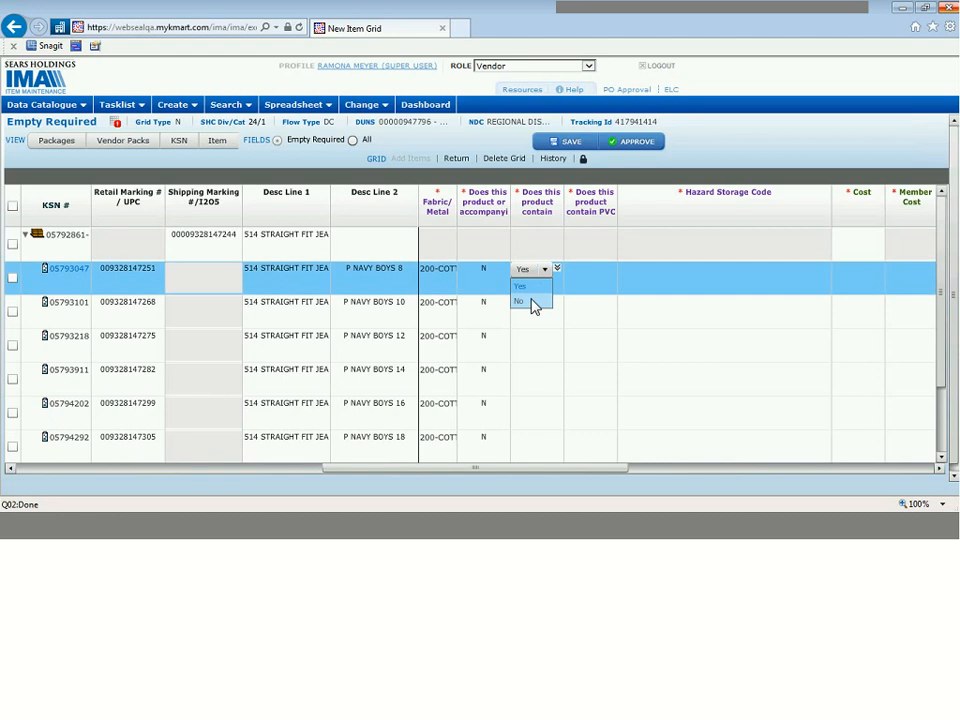
left_click(533, 303)
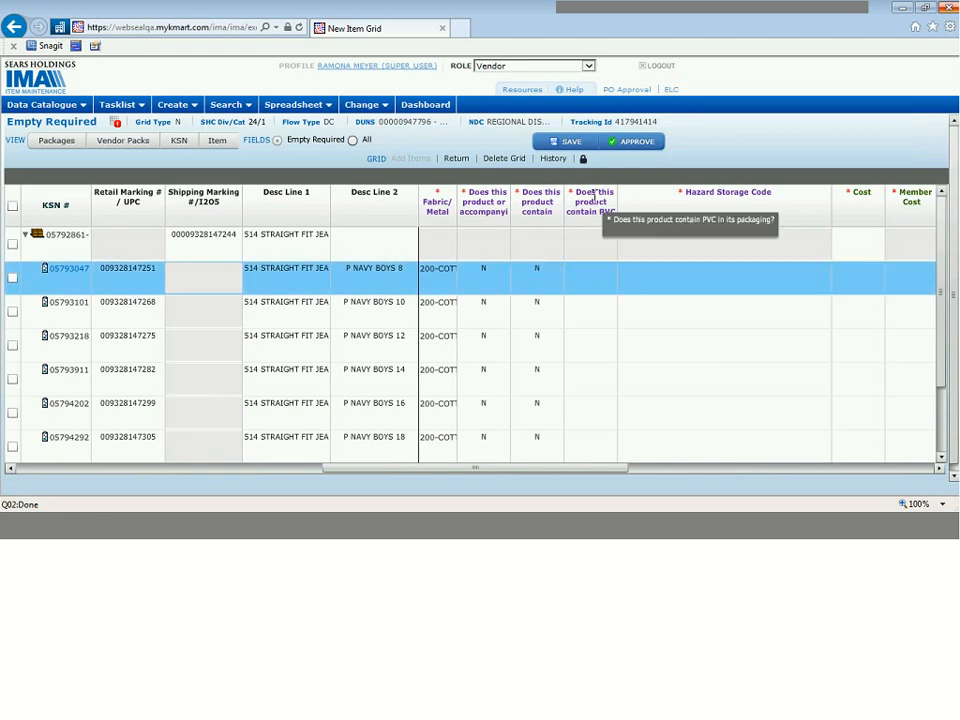
left_click(583, 279)
left_click(598, 269)
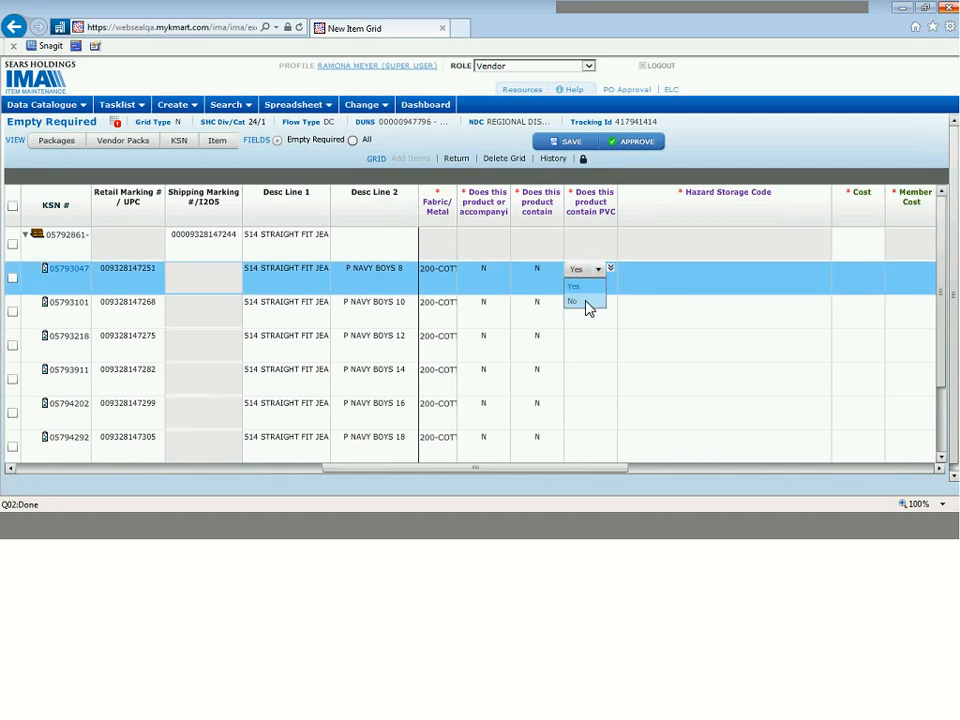
left_click(587, 303)
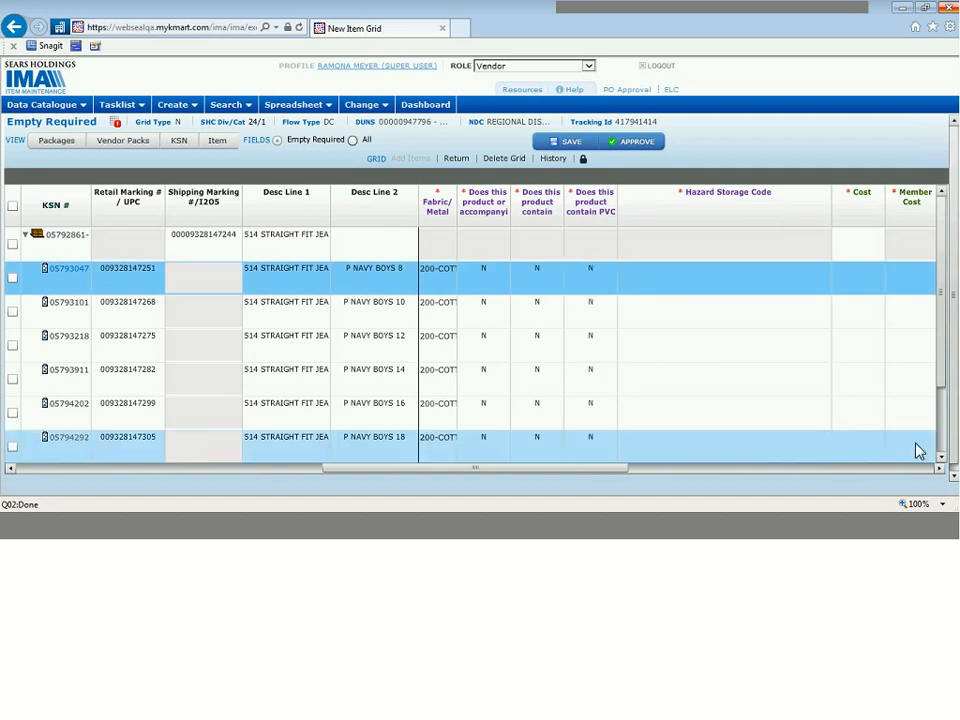
Step: Set the Hazard Storage Code to 0-Not Hazardous/No Storage Risk for P NAVY BOYS 8 and copy it down to all member items
left_click(941, 469)
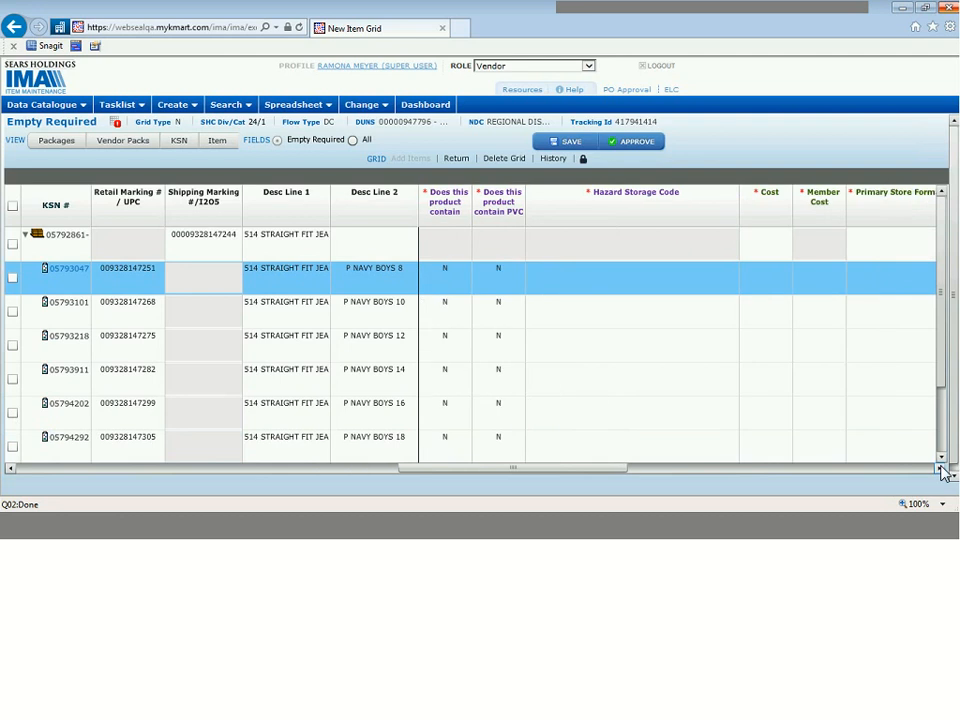
left_click(941, 469)
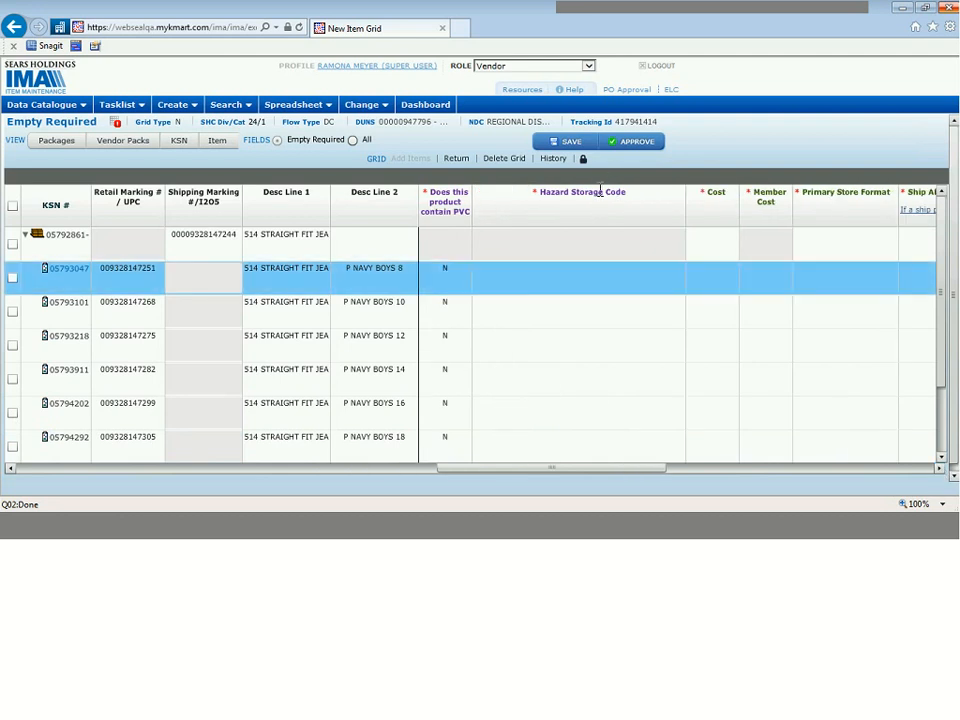
left_click(632, 272)
left_click(641, 272)
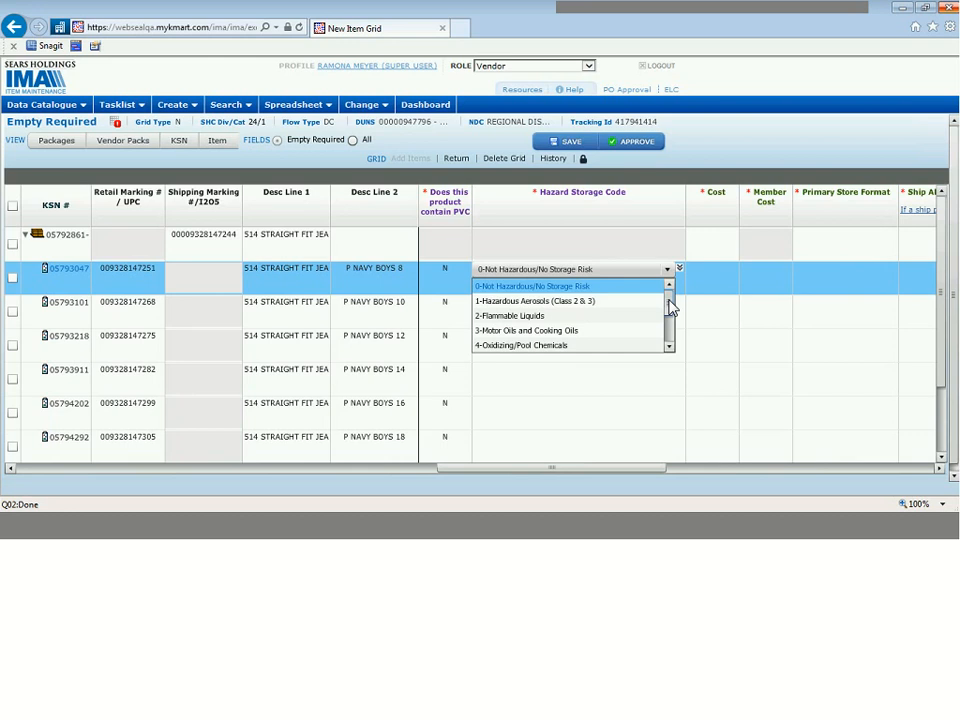
left_click_drag(669, 310, 673, 335)
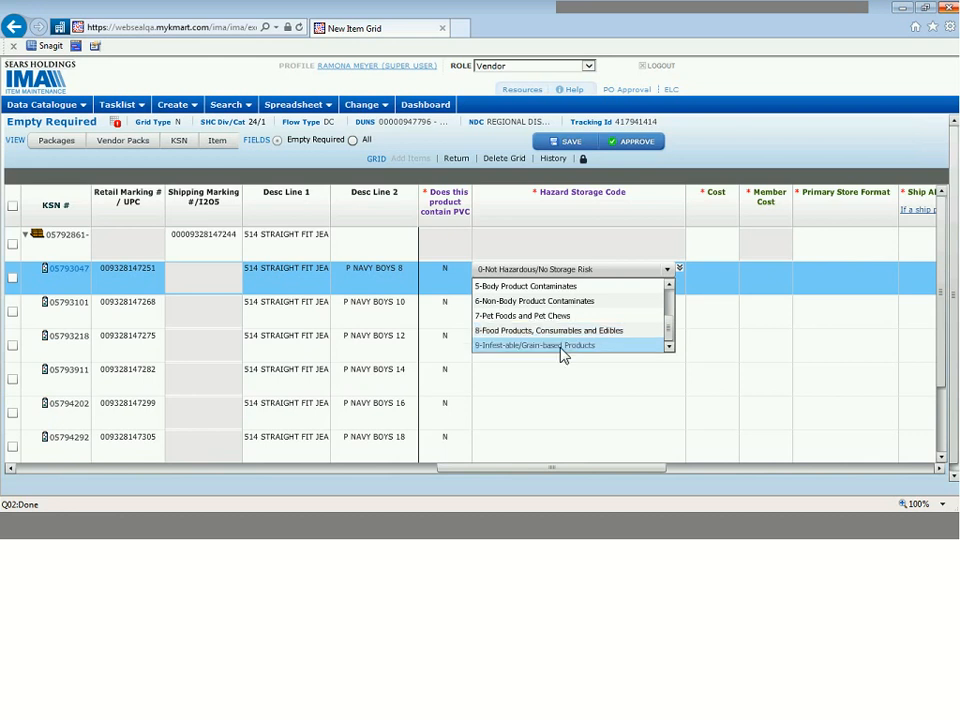
scroll(640, 285, "up", 2)
left_click(640, 287)
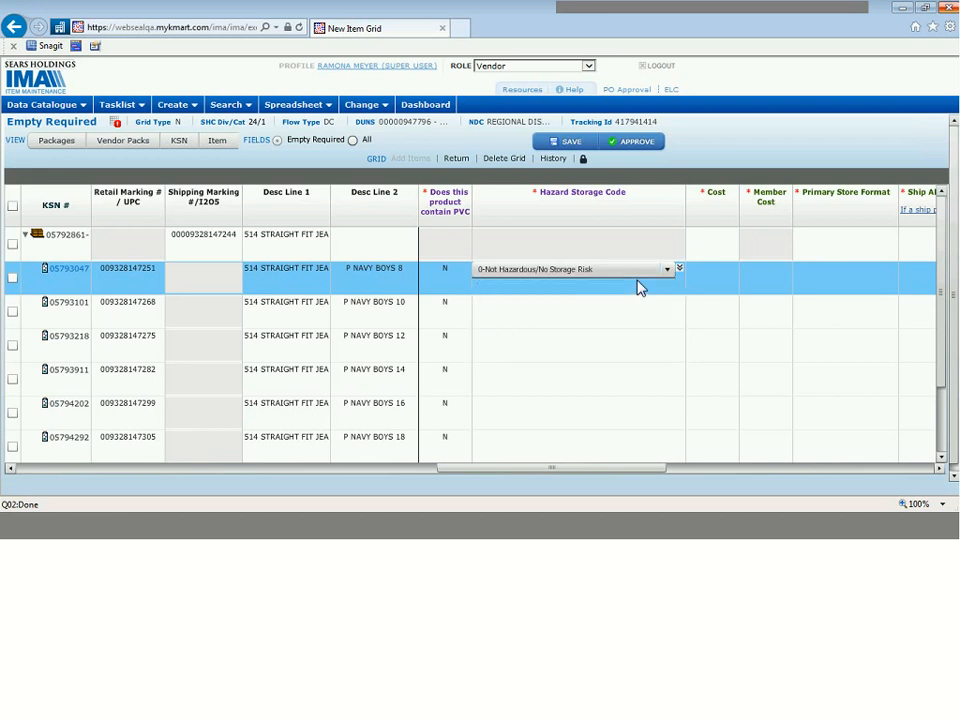
left_click(679, 268)
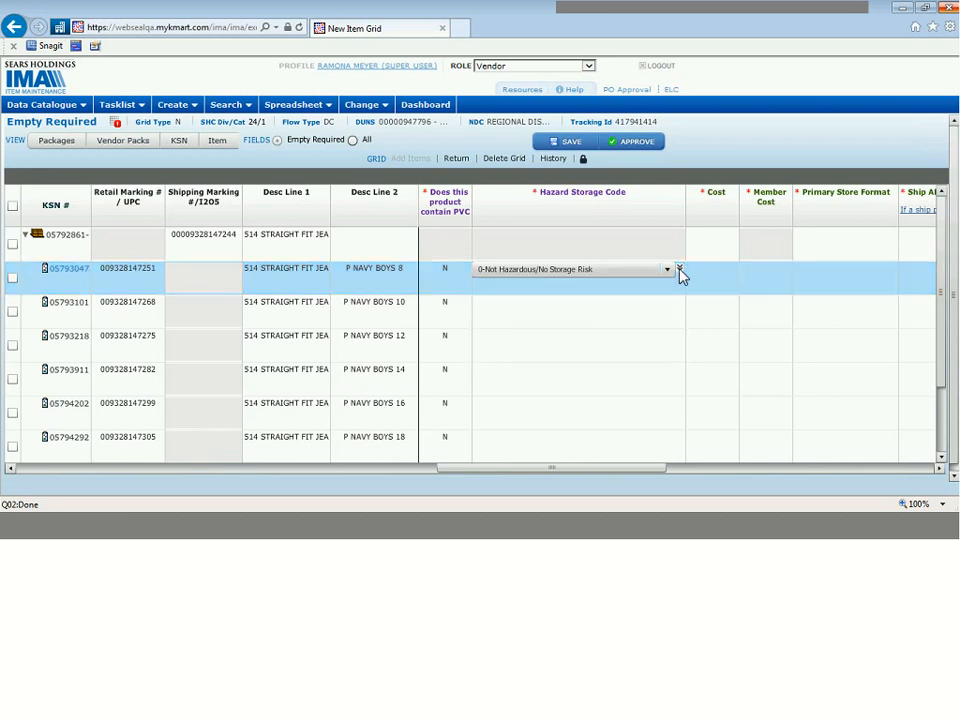
Step: Set the Cost and the Member Cost of P NAVY BOYS 8 to 9.99 and apply both to all member items
left_click(937, 468)
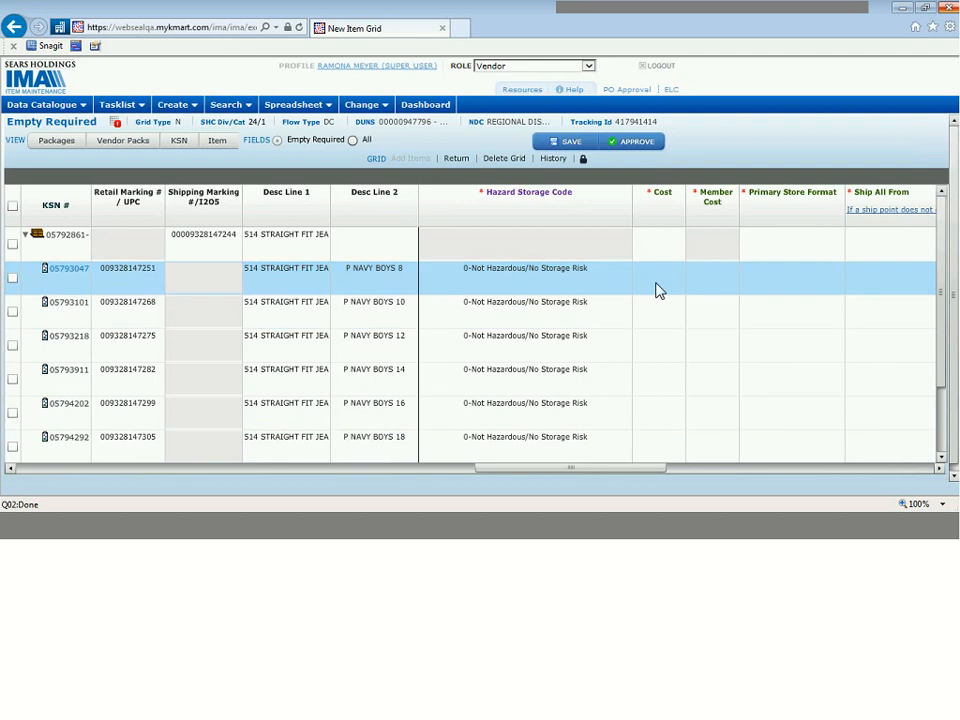
left_click(657, 283)
type("9.99")
key("Return")
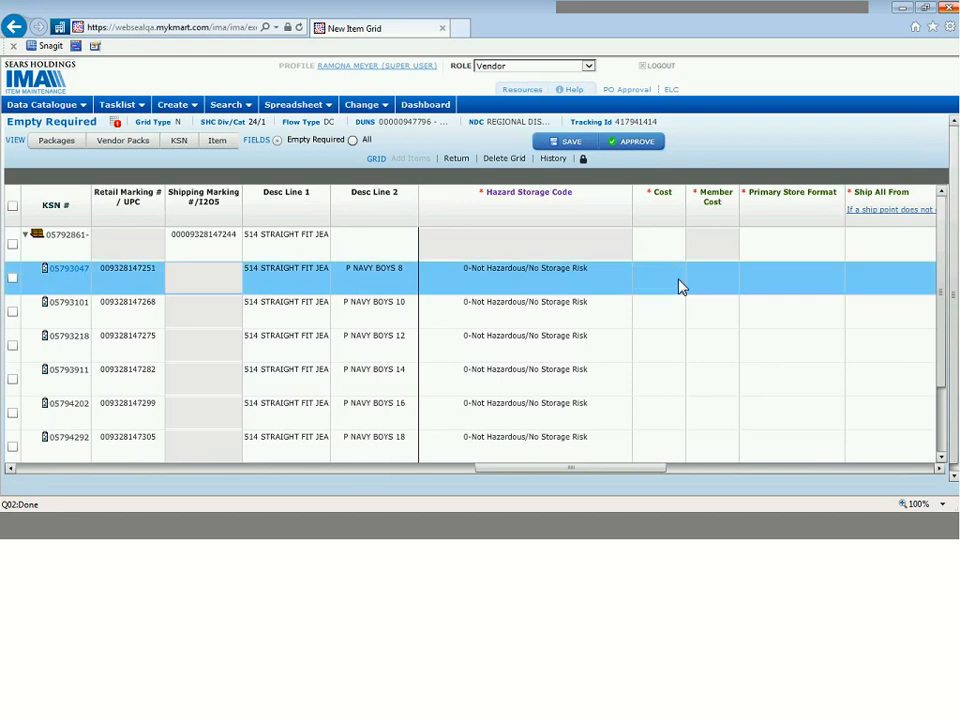
left_click(711, 275)
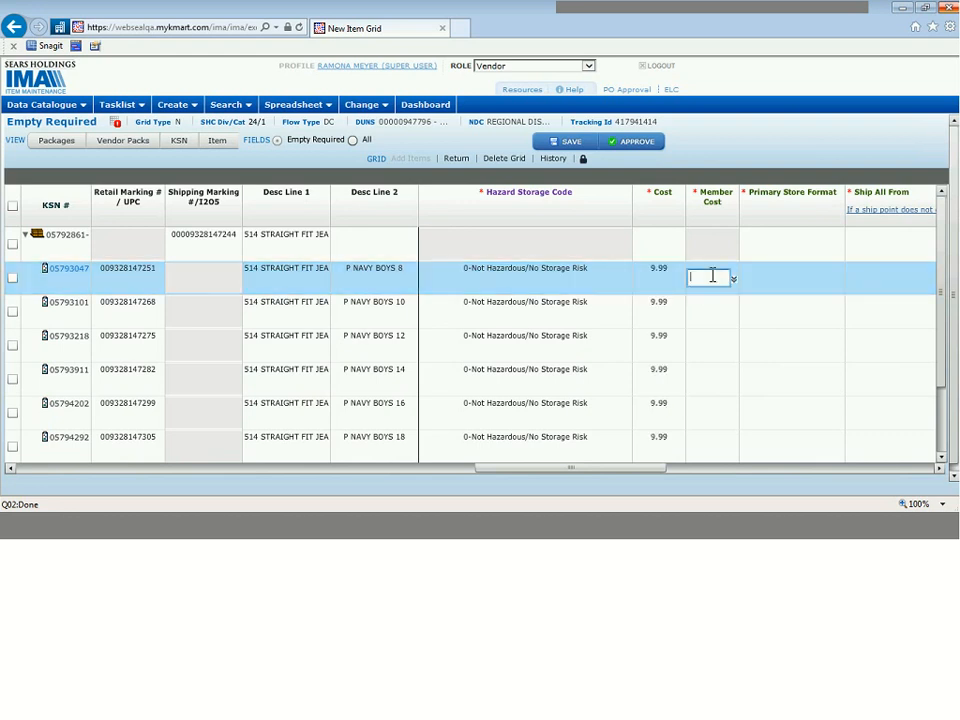
type("9.99")
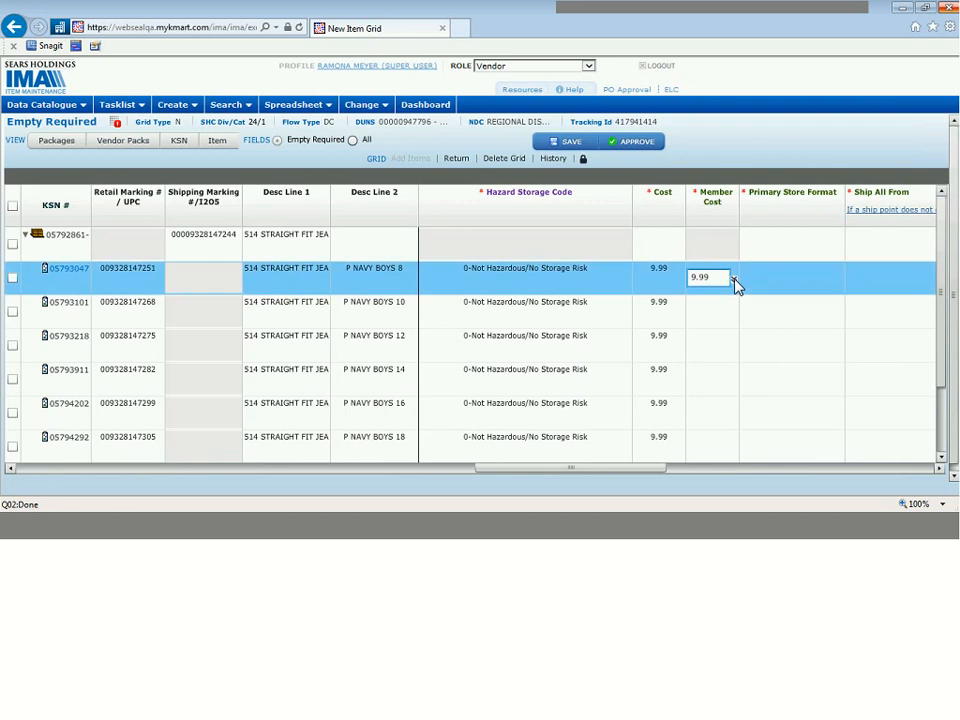
key("Return")
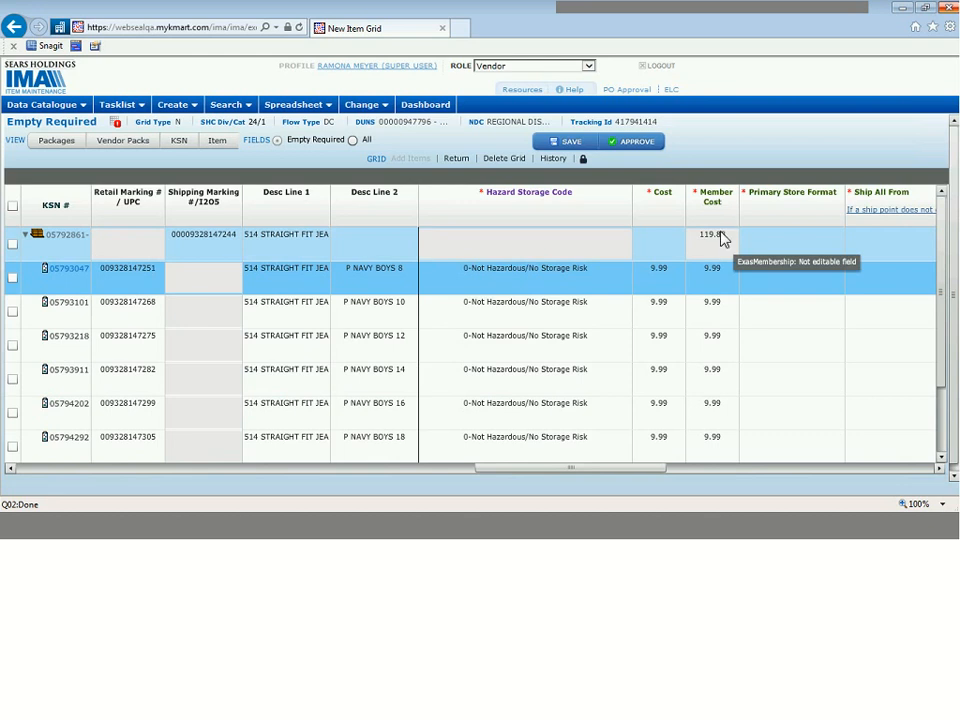
Step: Set the Cost of the 514 Straight Fit Jean carton to 119.88
left_click(658, 241)
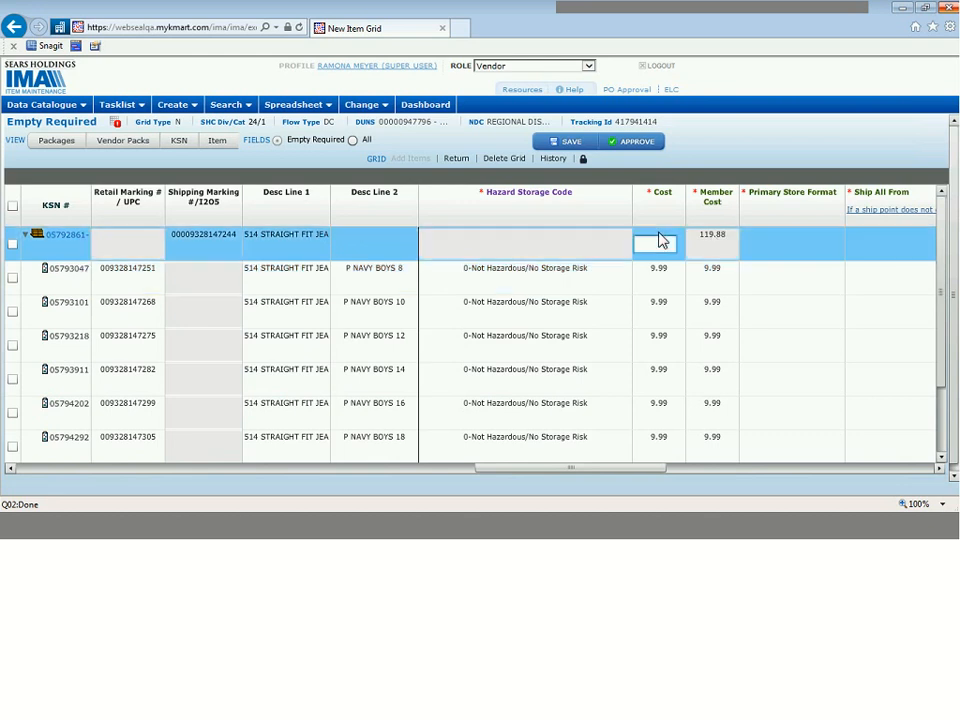
type("119.88")
key("Return")
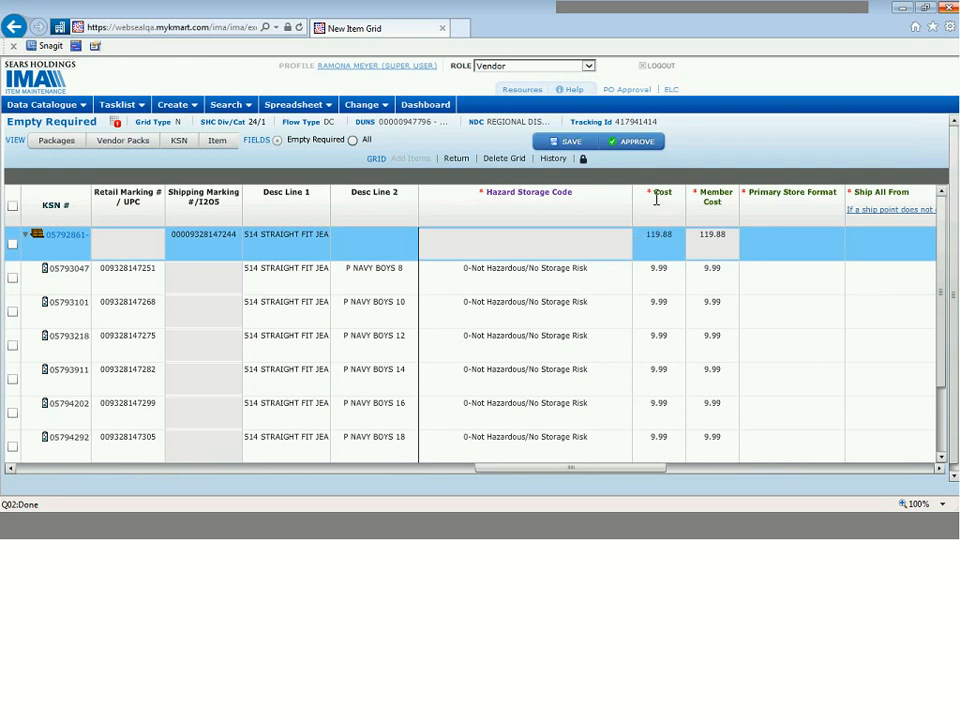
Step: Set the Primary Store Format of P NAVY BOYS 8 to KMRT-ALL KMART STORES (NO DELETE DATE) and copy it down to all member items
left_click(939, 470)
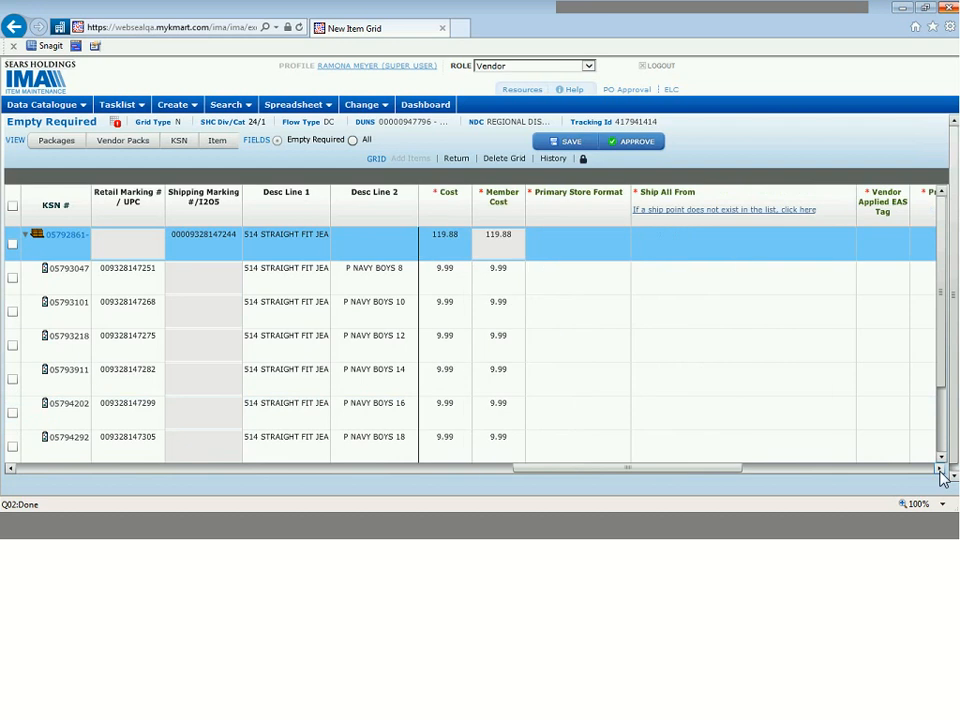
left_click(939, 470)
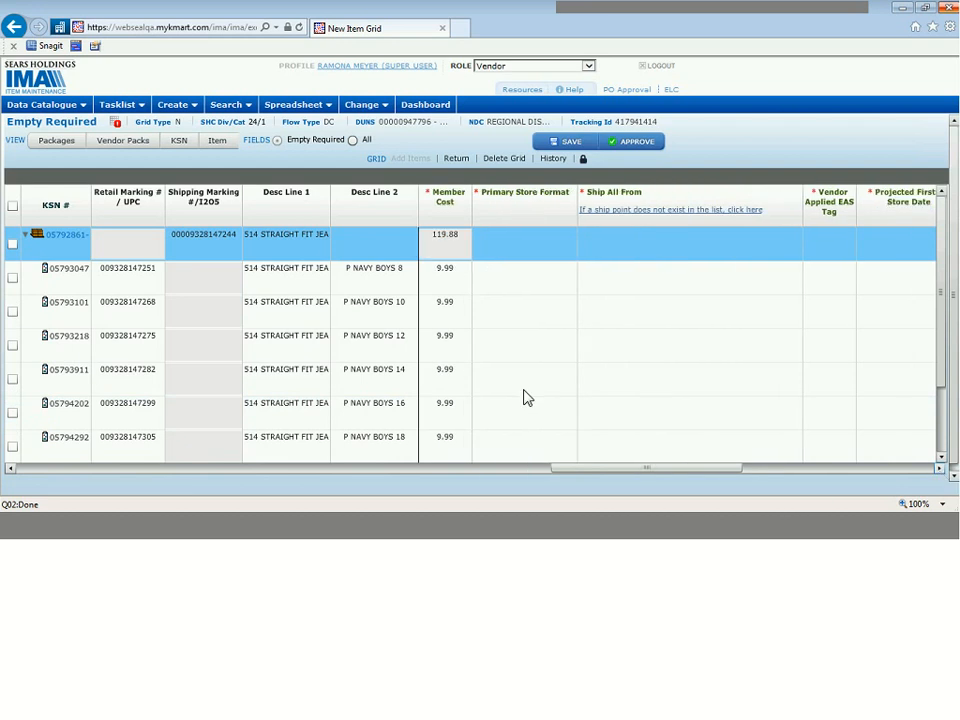
left_click(558, 286)
left_click(661, 271)
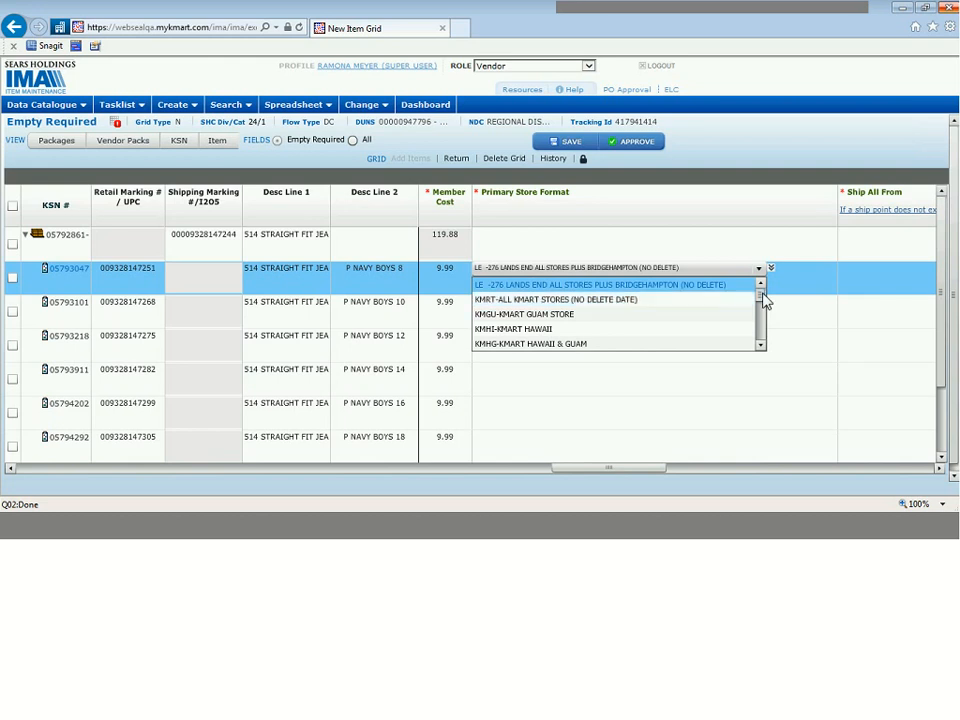
left_click(717, 302)
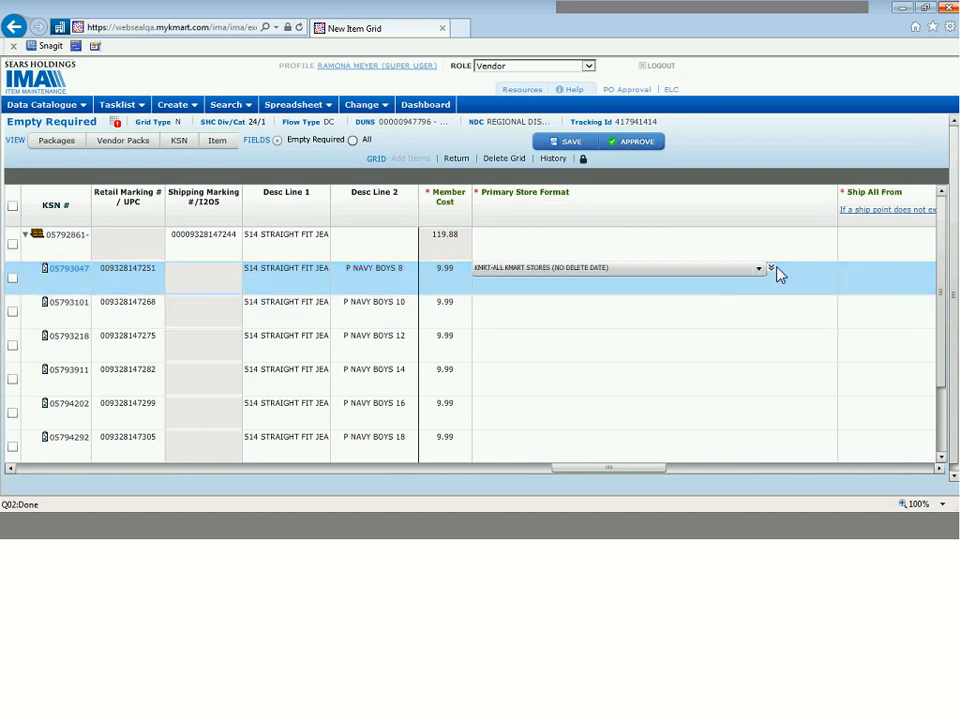
left_click(772, 268)
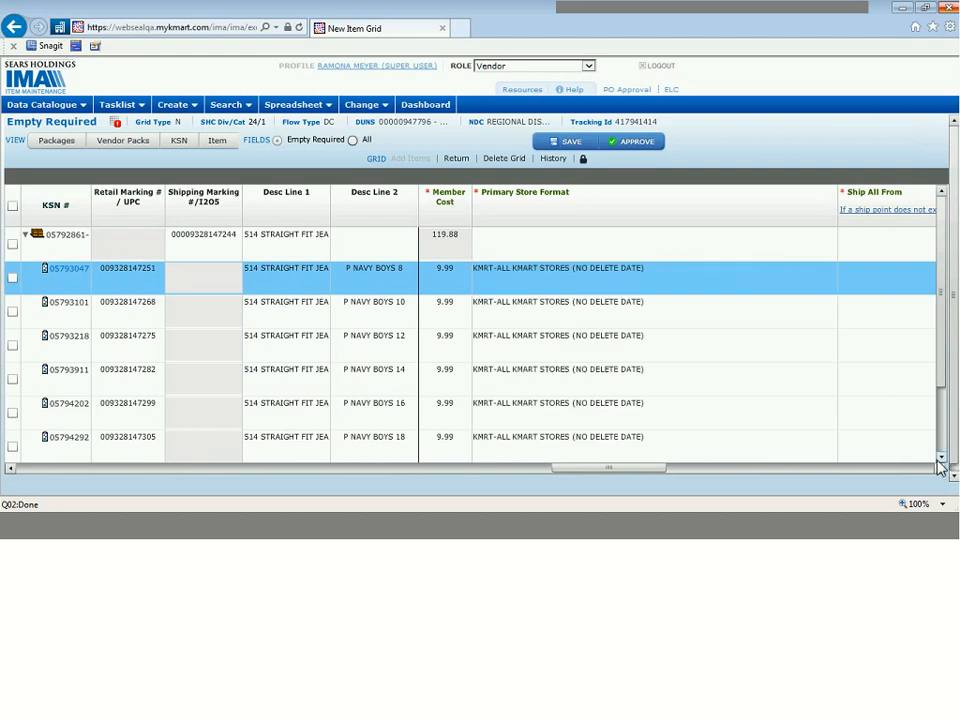
Step: Set Ship All From to the Bayonne, NJ ship point 28969 for the carton and for P NAVY BOYS 8, copying it down to all member items
left_click(940, 468)
left_click(940, 468)
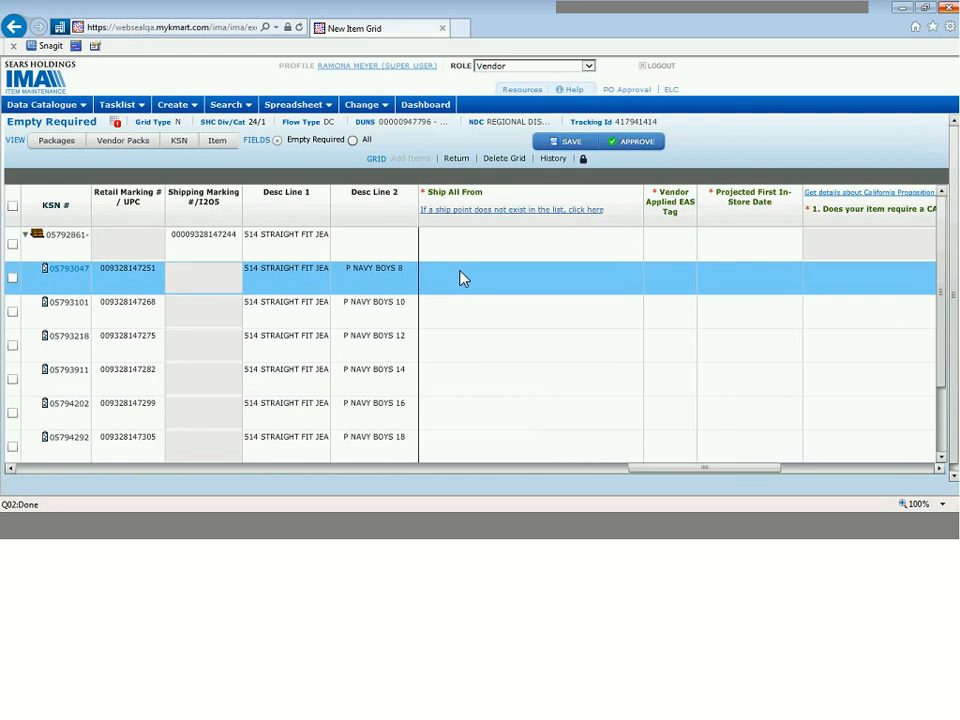
left_click(513, 249)
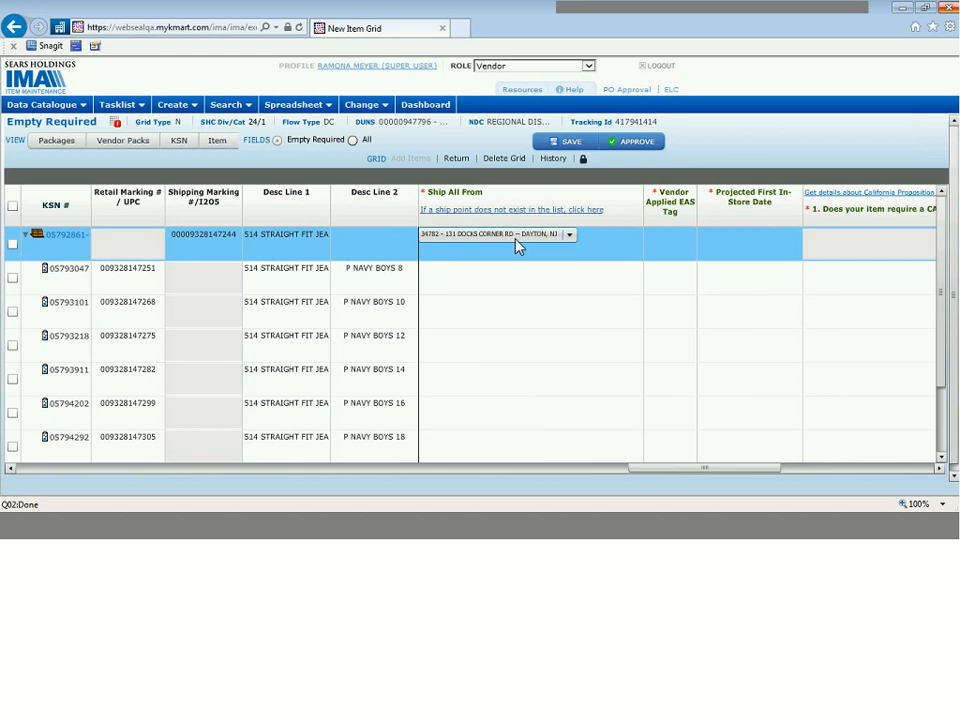
left_click(517, 247)
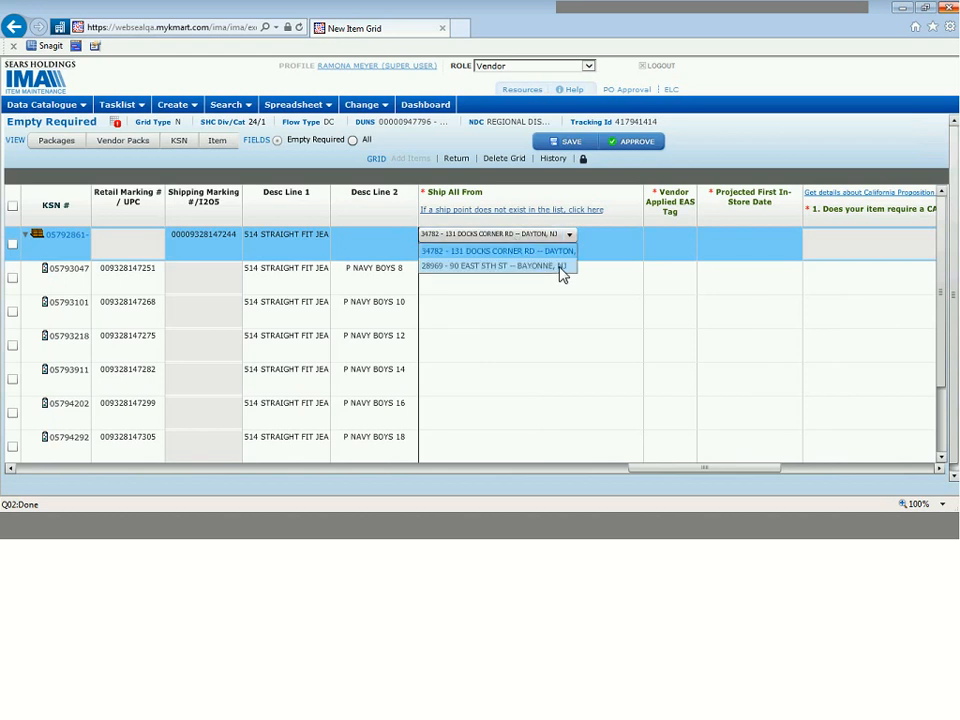
left_click(560, 266)
left_click(545, 272)
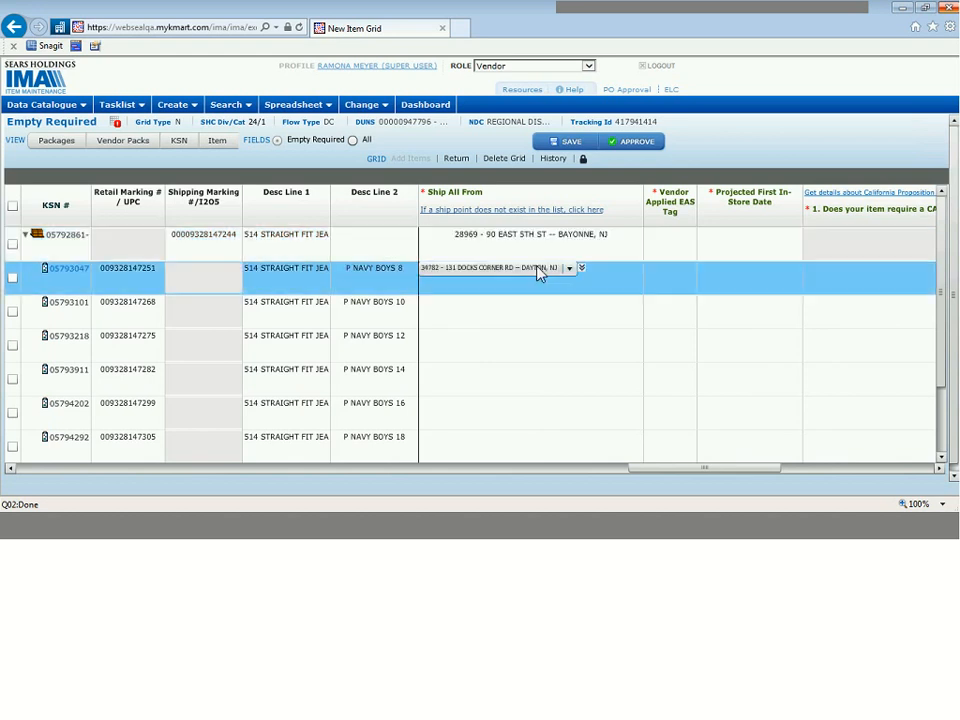
left_click(553, 268)
left_click(534, 301)
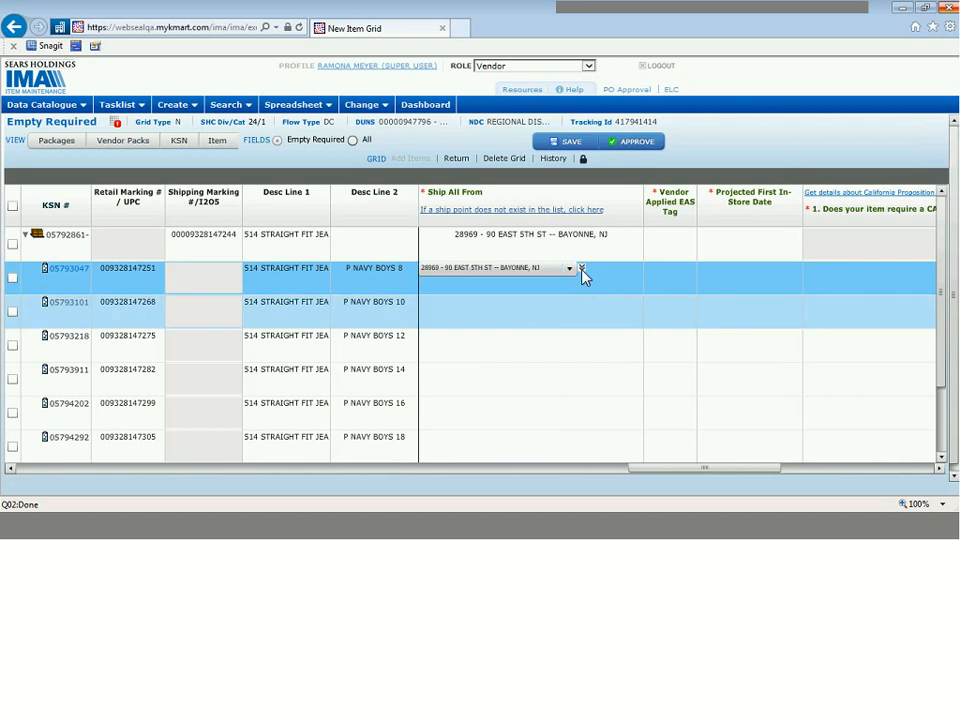
left_click(581, 268)
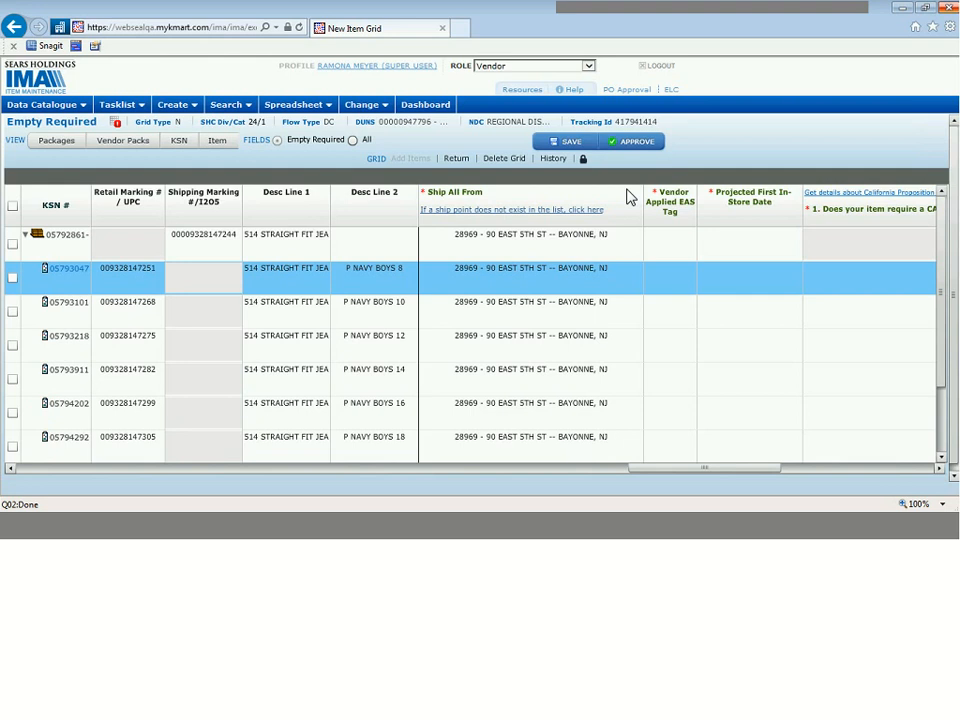
Step: Set Vendor Applied EAS Tag to No for the carton and for P NAVY BOYS 8, copying it down to all member items
left_click(670, 245)
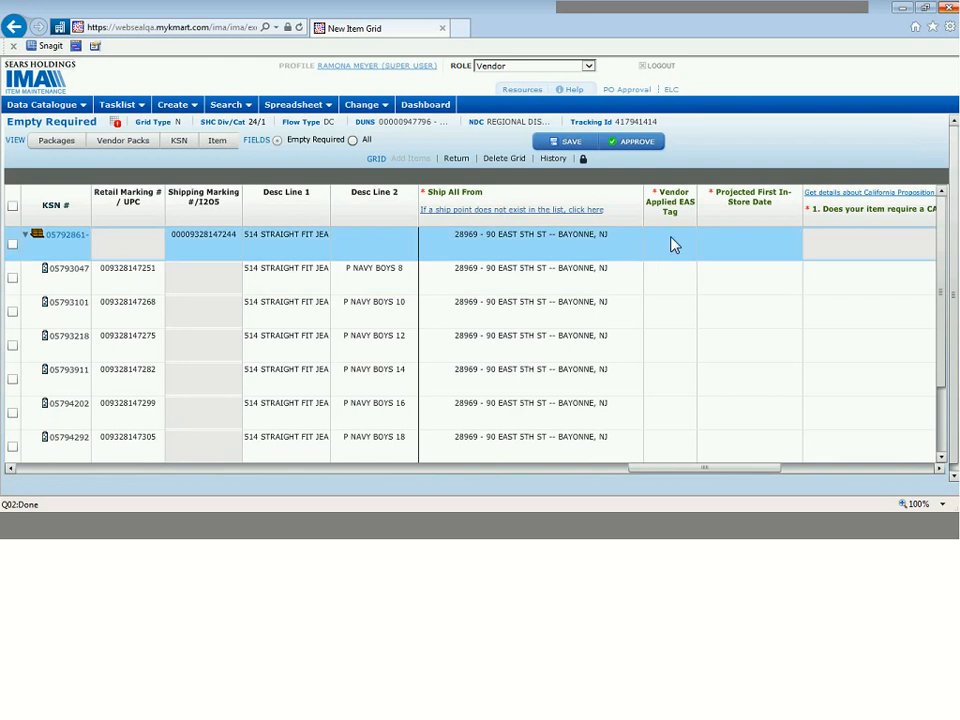
left_click(672, 243)
left_click(676, 237)
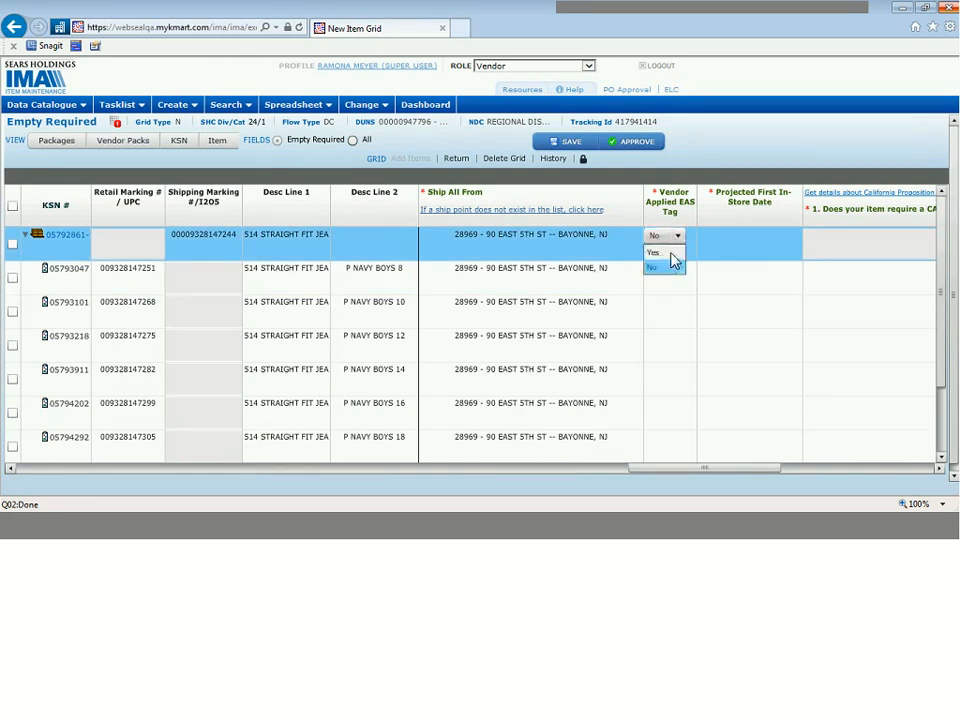
left_click(674, 263)
left_click(672, 274)
left_click(676, 270)
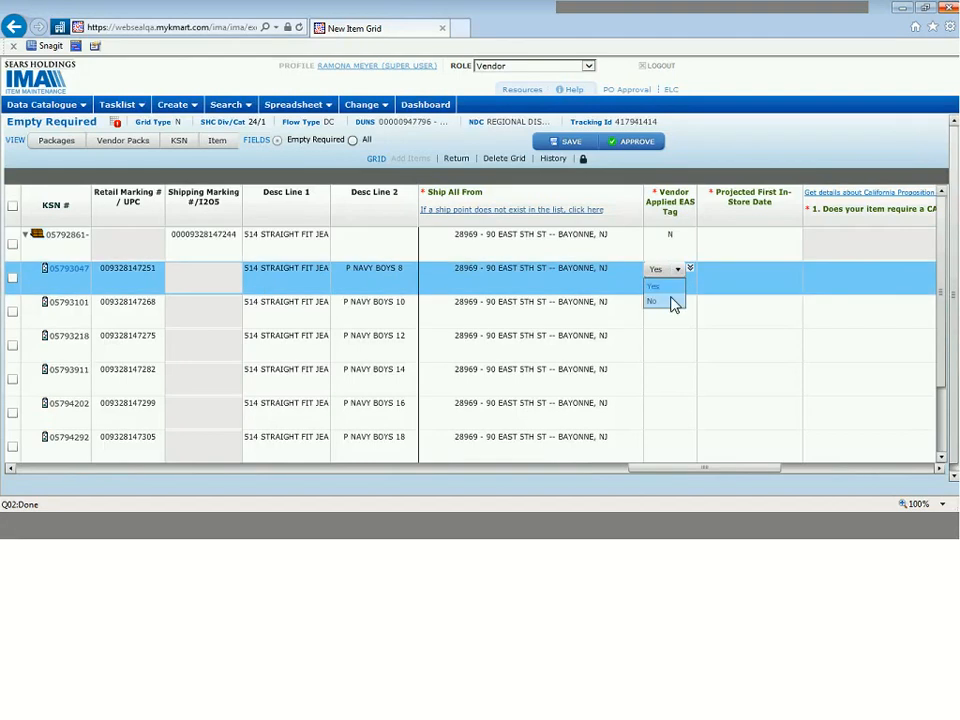
left_click(678, 300)
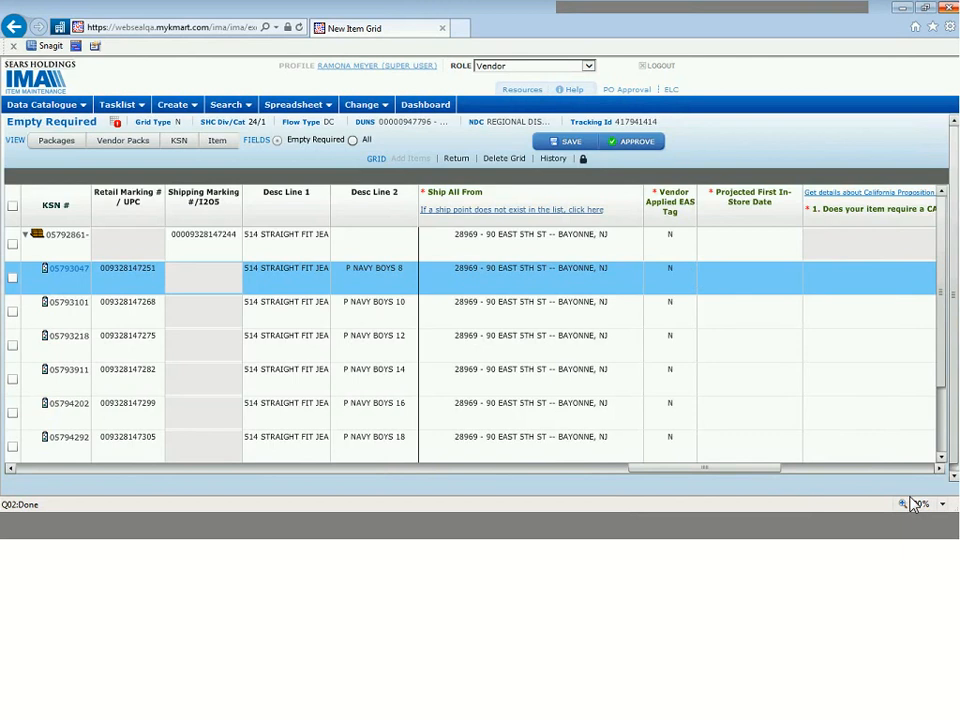
Step: Set the Projected First In-Store Date to 04/30/2017 for the carton and P NAVY BOYS 8, copying it down to all member items
left_click(940, 468)
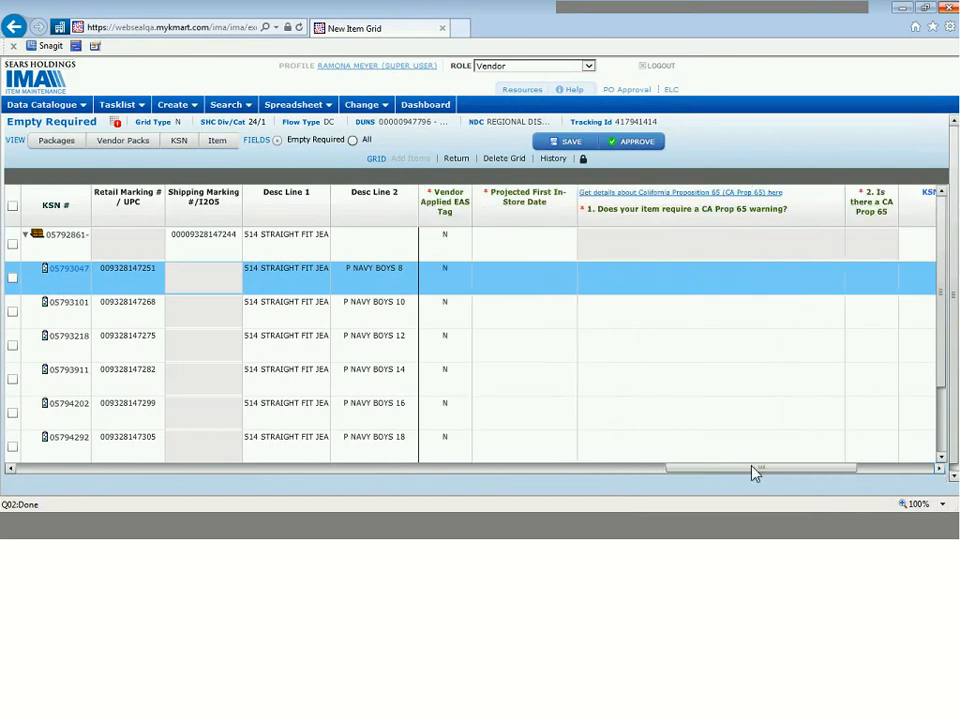
left_click(535, 252)
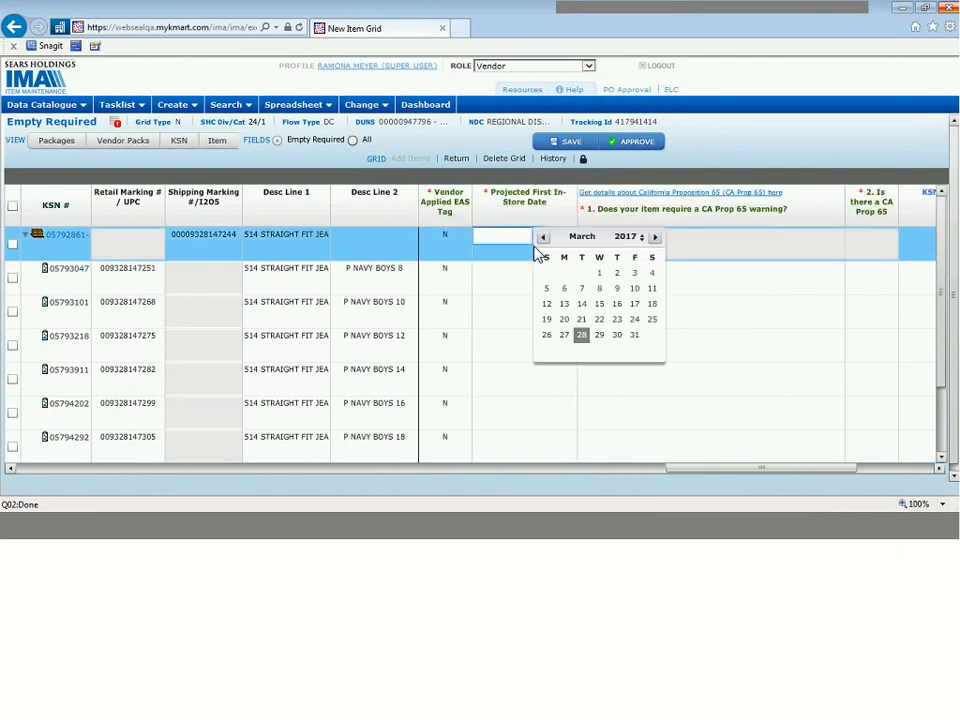
left_click(655, 238)
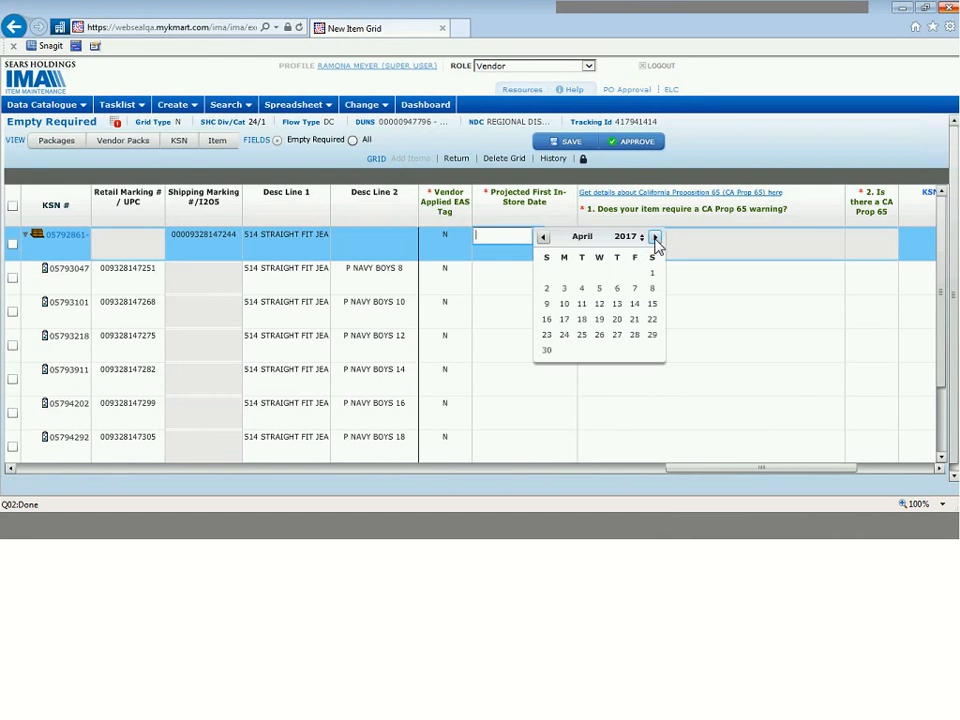
left_click(546, 352)
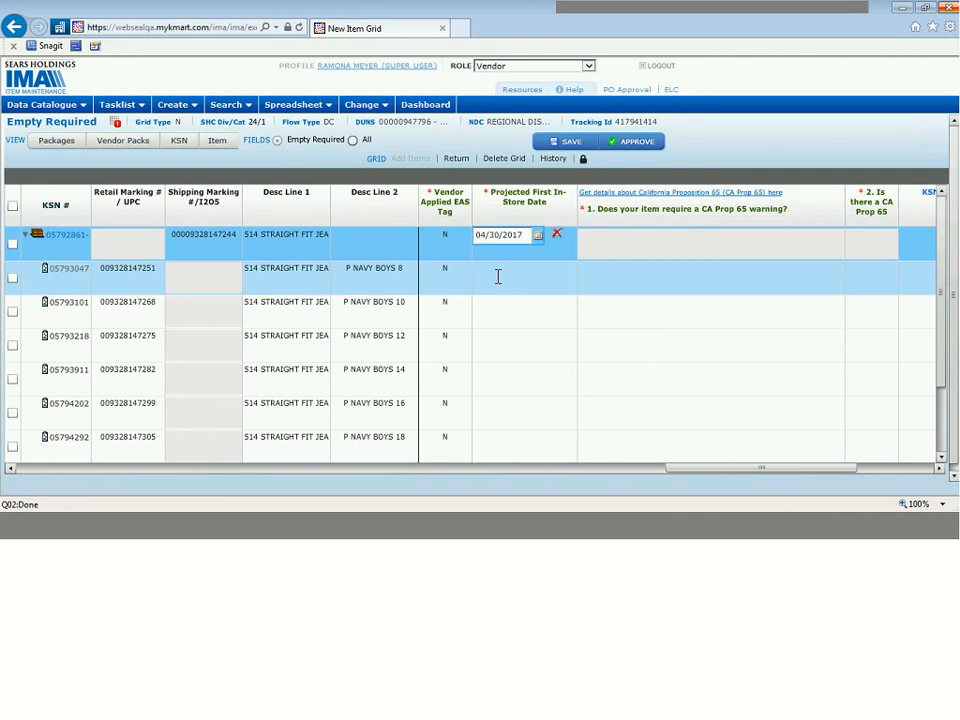
left_click(498, 277)
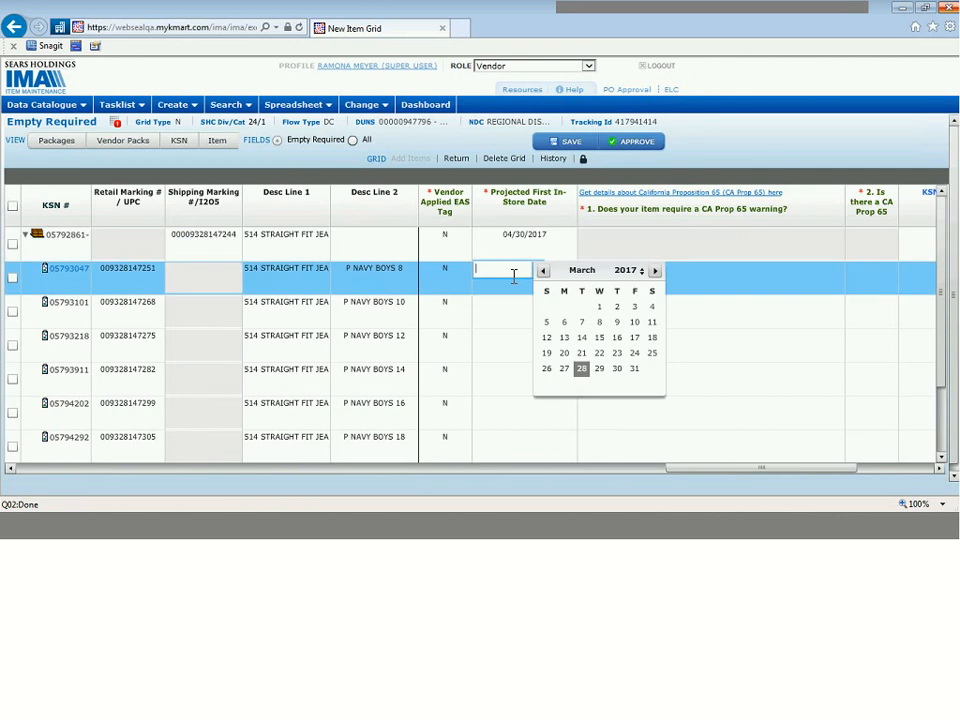
left_click(655, 271)
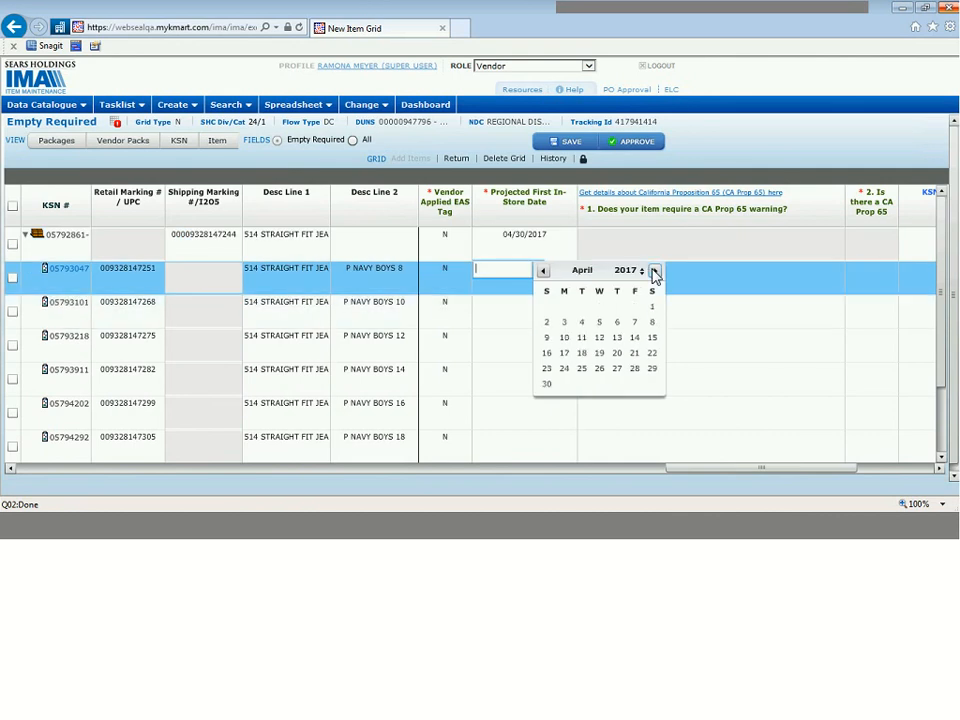
left_click(546, 386)
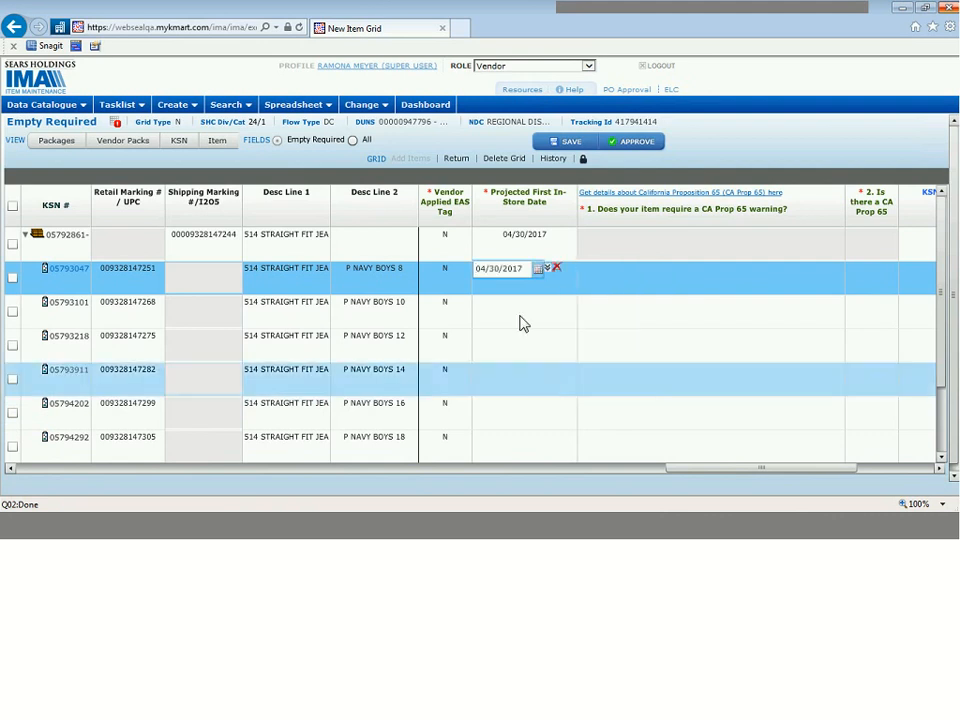
left_click(548, 268)
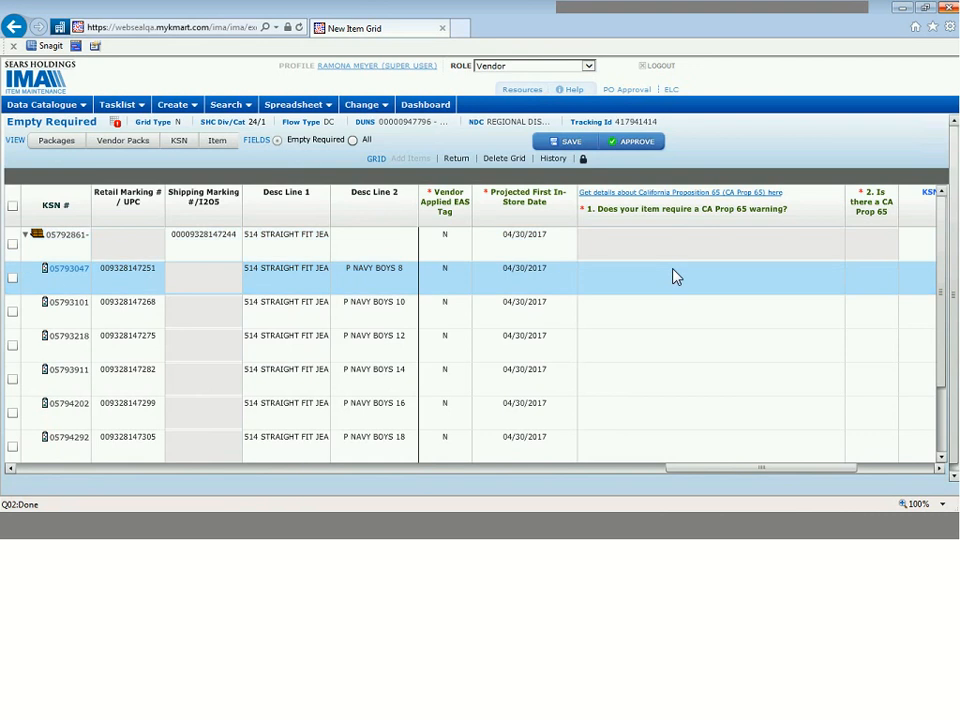
Step: Answer the CA Prop 65 warning question for P NAVY BOYS 8 with "Tested - Does not contain any CA Prop65 chemicals" and copy it to all members
left_click(939, 468)
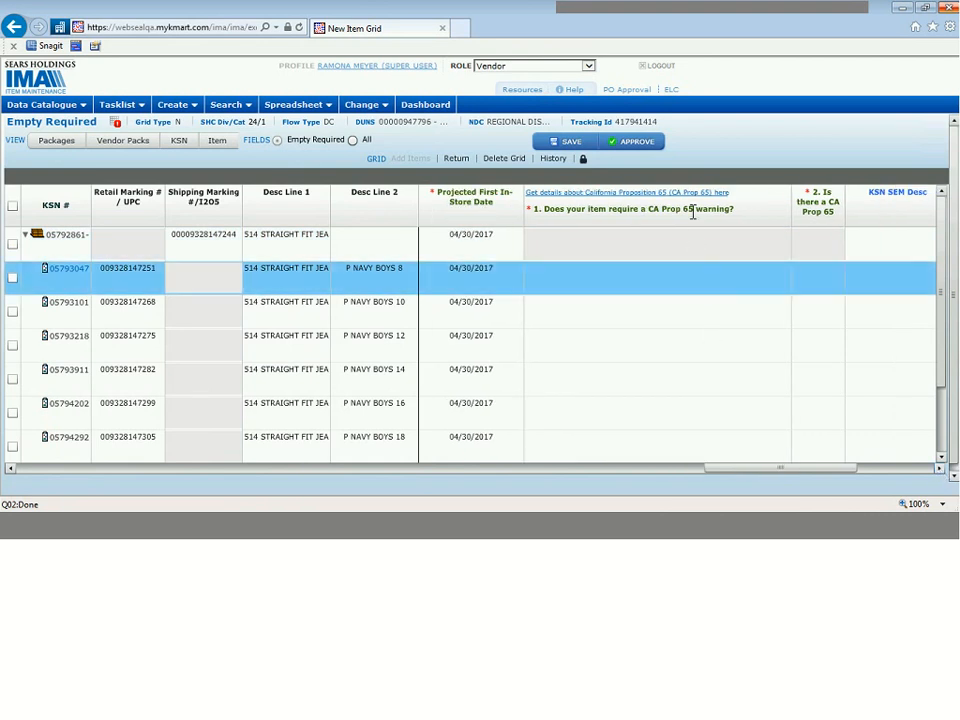
mouse_move(692, 212)
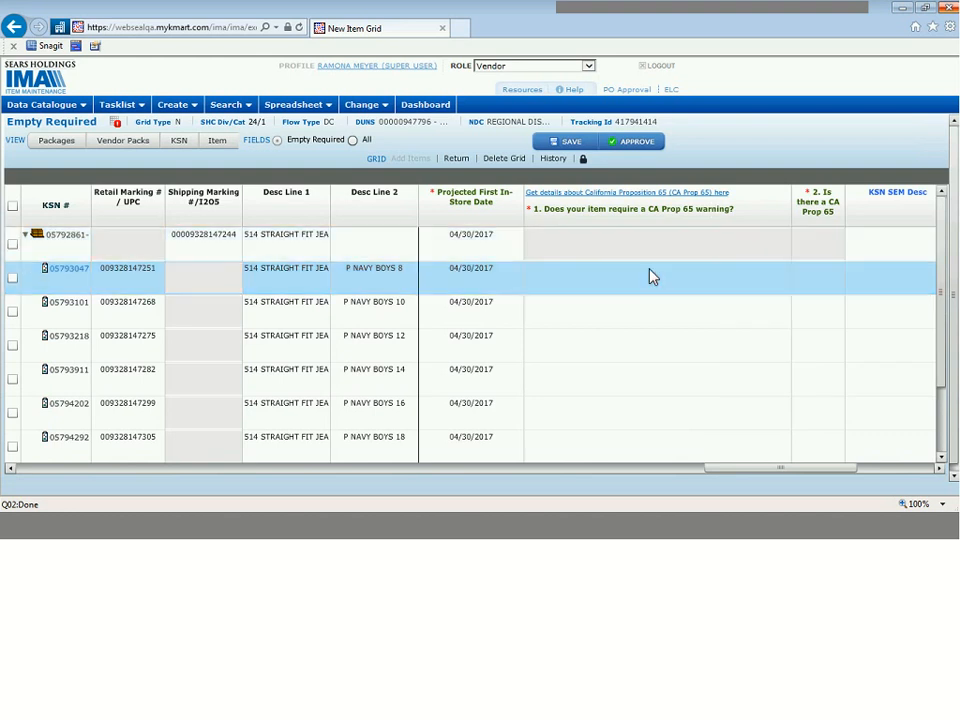
left_click(651, 277)
left_click(651, 272)
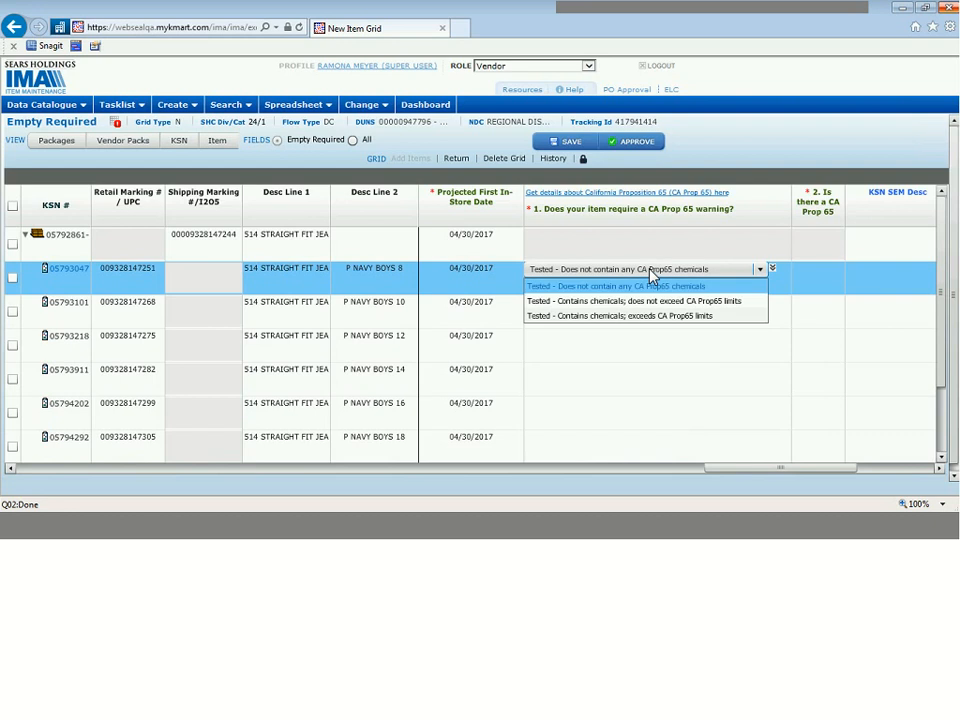
left_click(739, 289)
left_click(772, 270)
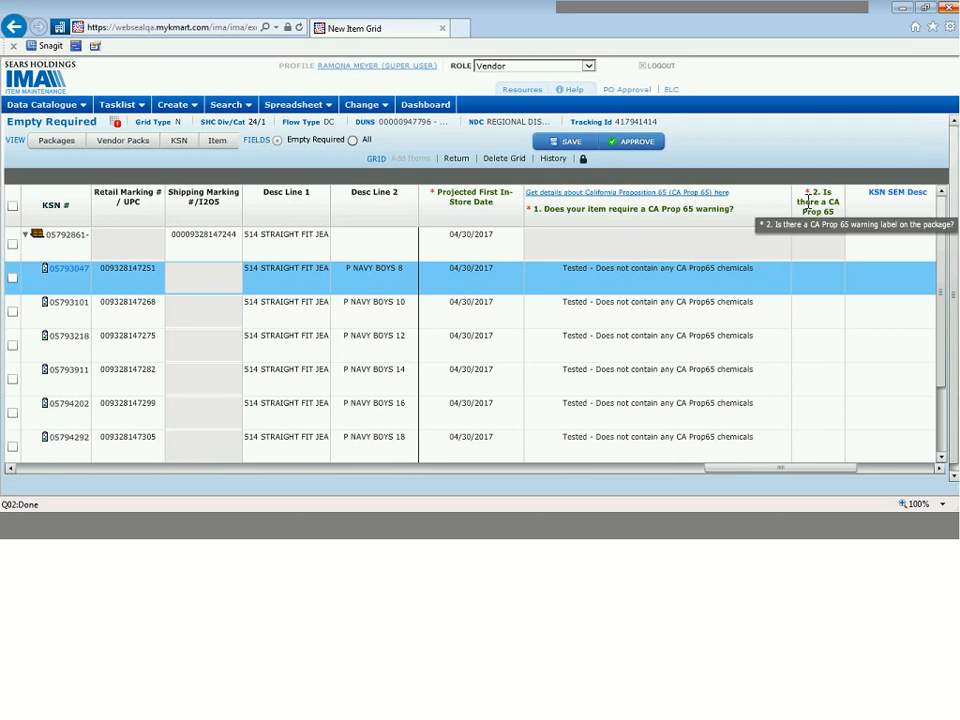
Step: Set the second CA Prop 65 question of P NAVY BOYS 8 to No and copy it down to all member items
left_click(816, 281)
left_click(821, 270)
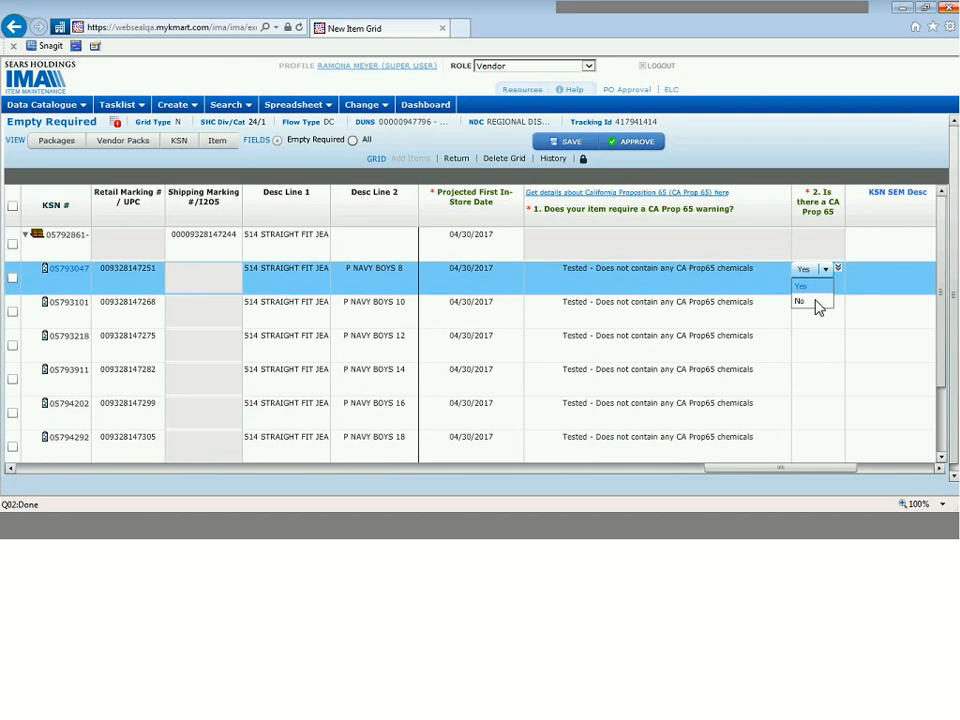
left_click(811, 301)
left_click(838, 270)
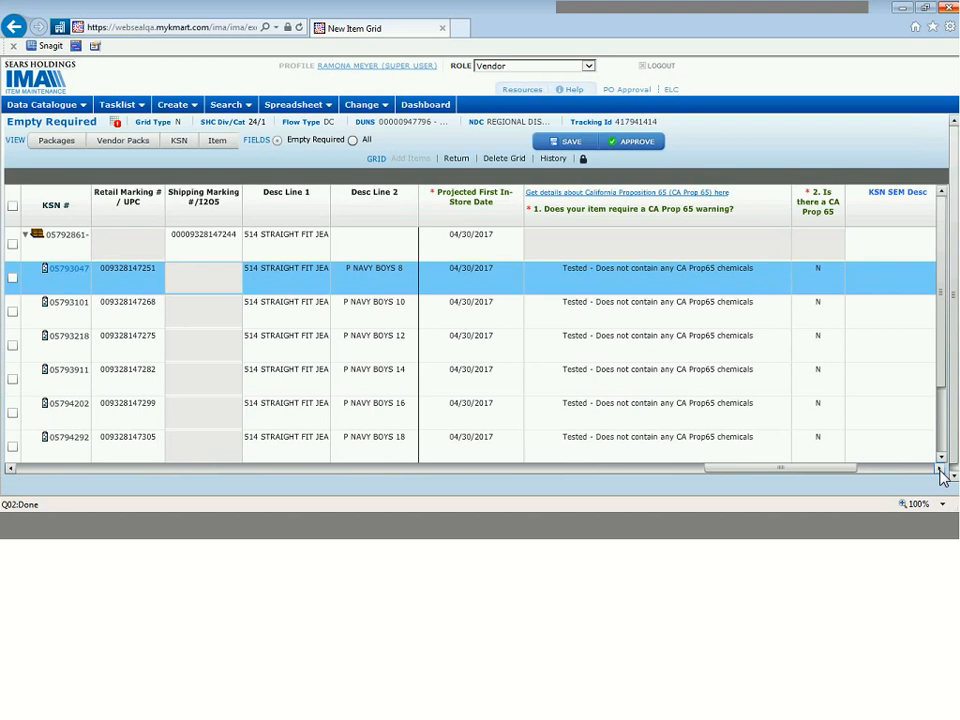
Step: Set the EAS Tag Required Indicator to No for P NAVY BOYS 8, copy it to all member items, and set the carton to No
left_click(938, 468)
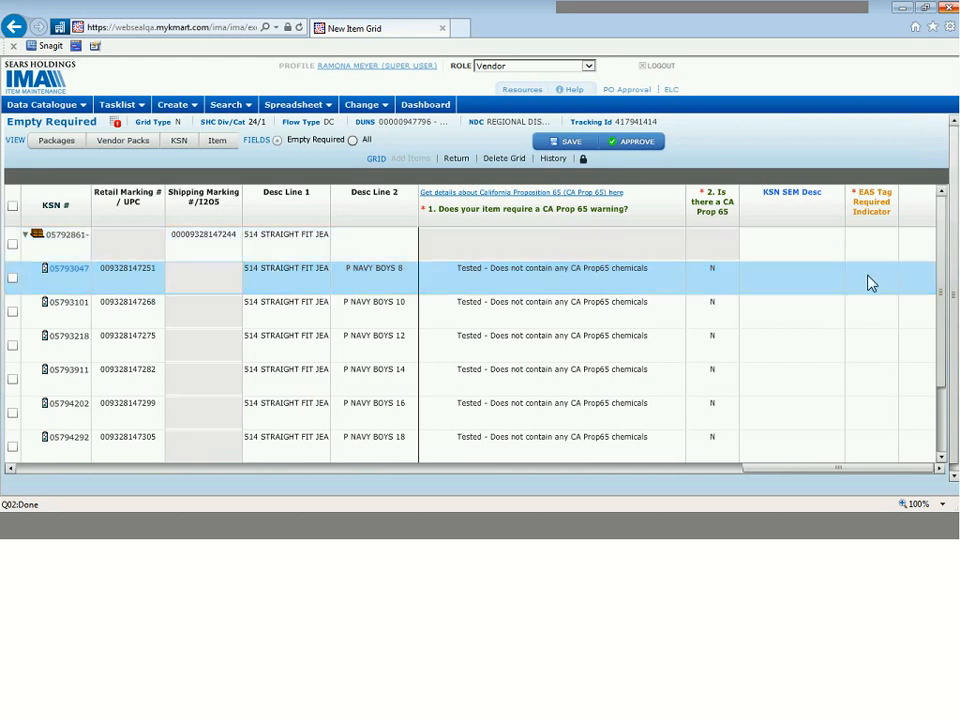
left_click(860, 272)
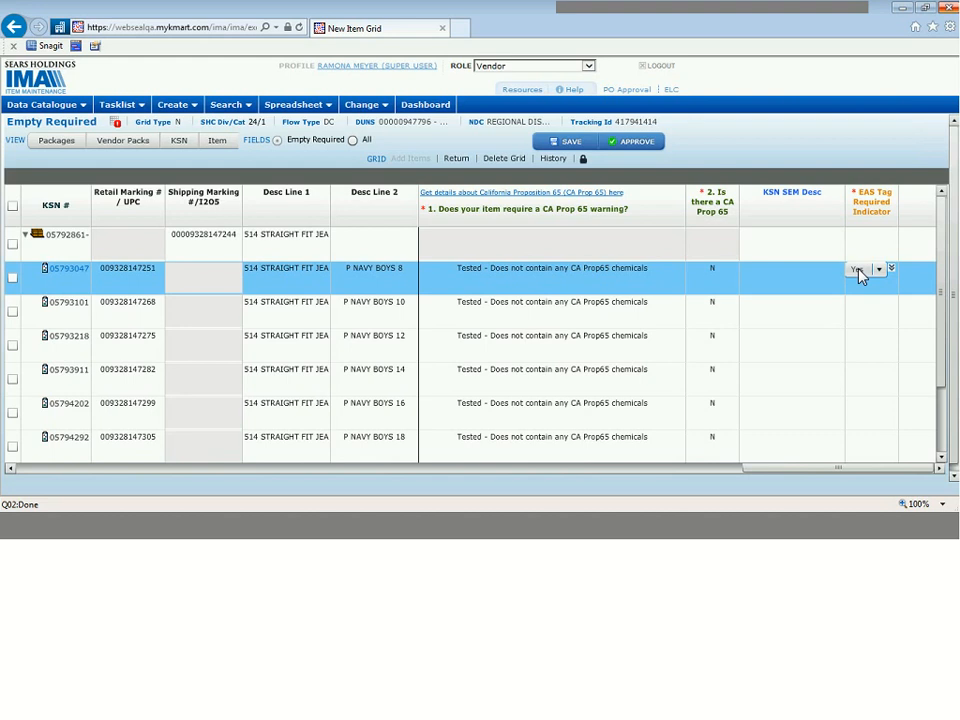
left_click(860, 274)
left_click(853, 301)
left_click(892, 268)
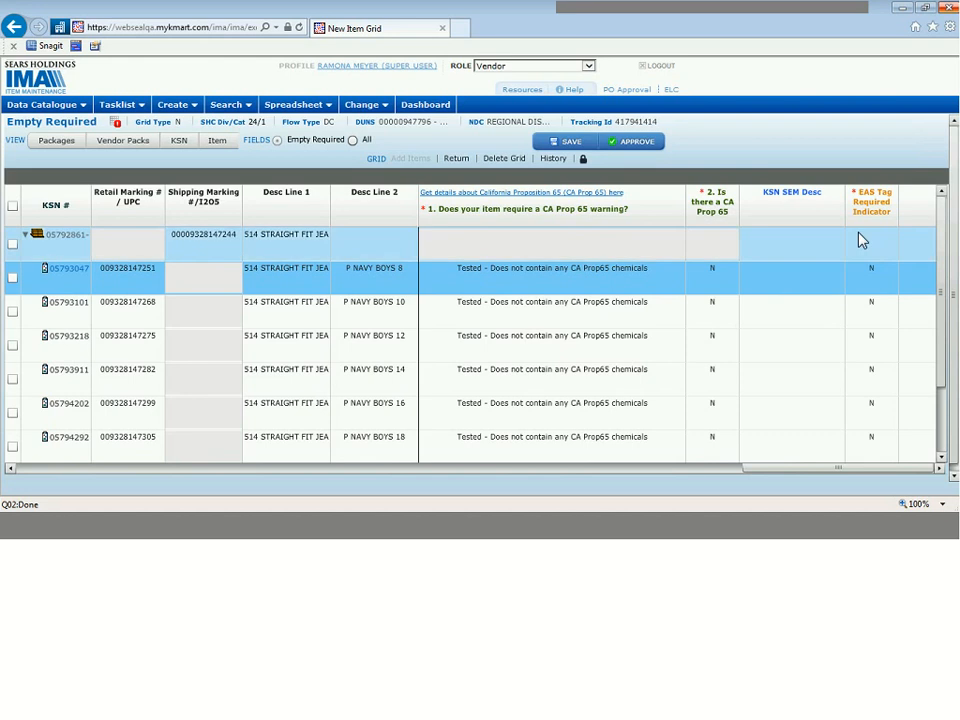
left_click(862, 240)
left_click(868, 238)
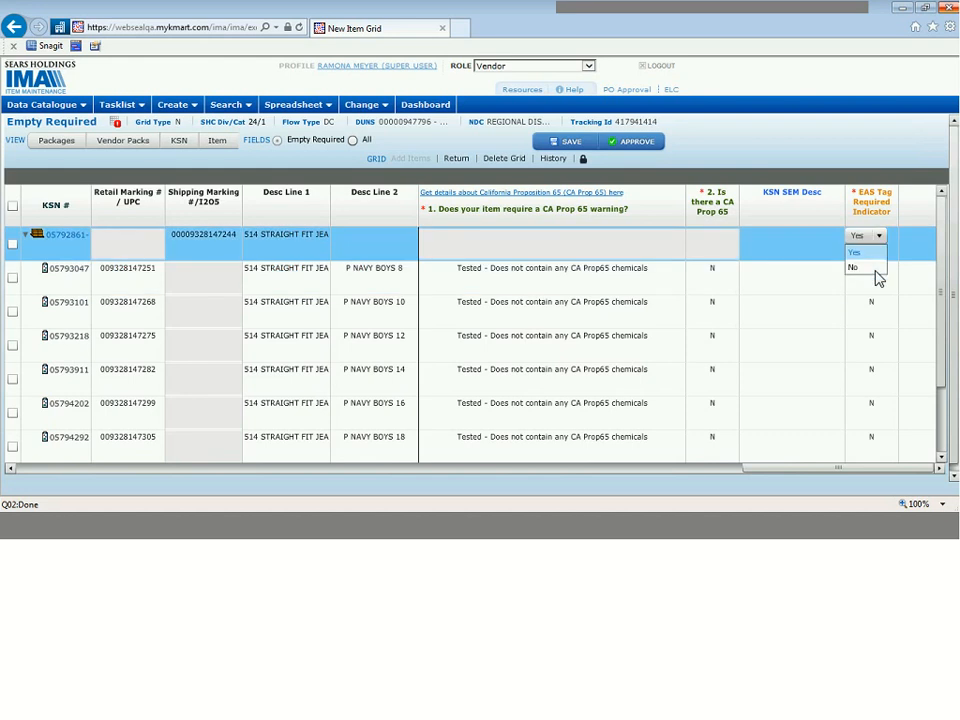
left_click(876, 270)
Step: Commit the last cell edit and approve the completed new item grid
left_click(739, 155)
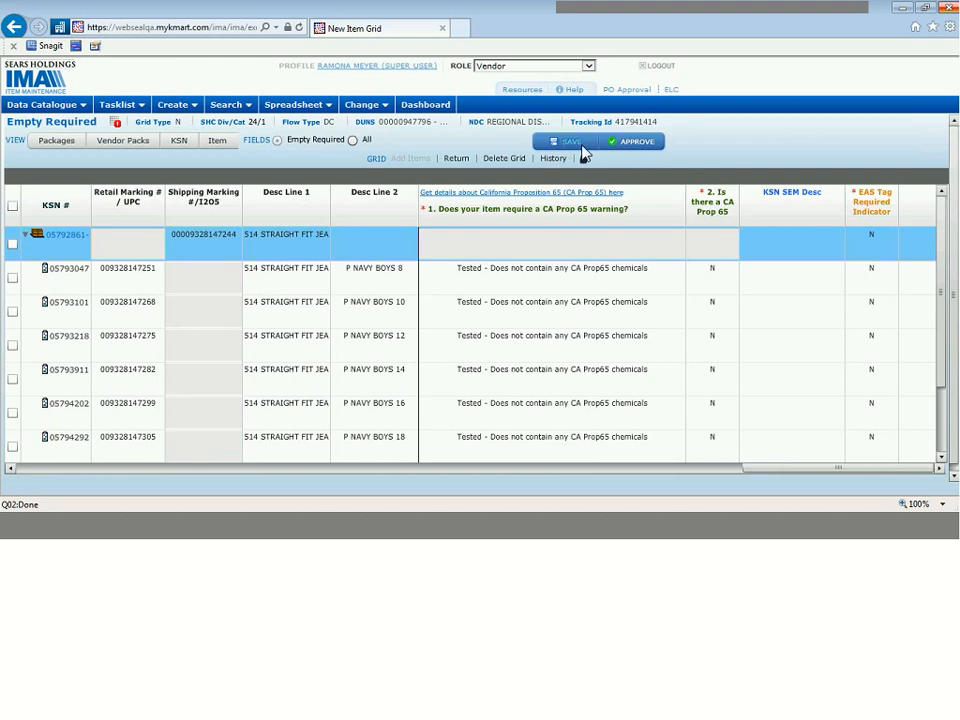
left_click(636, 141)
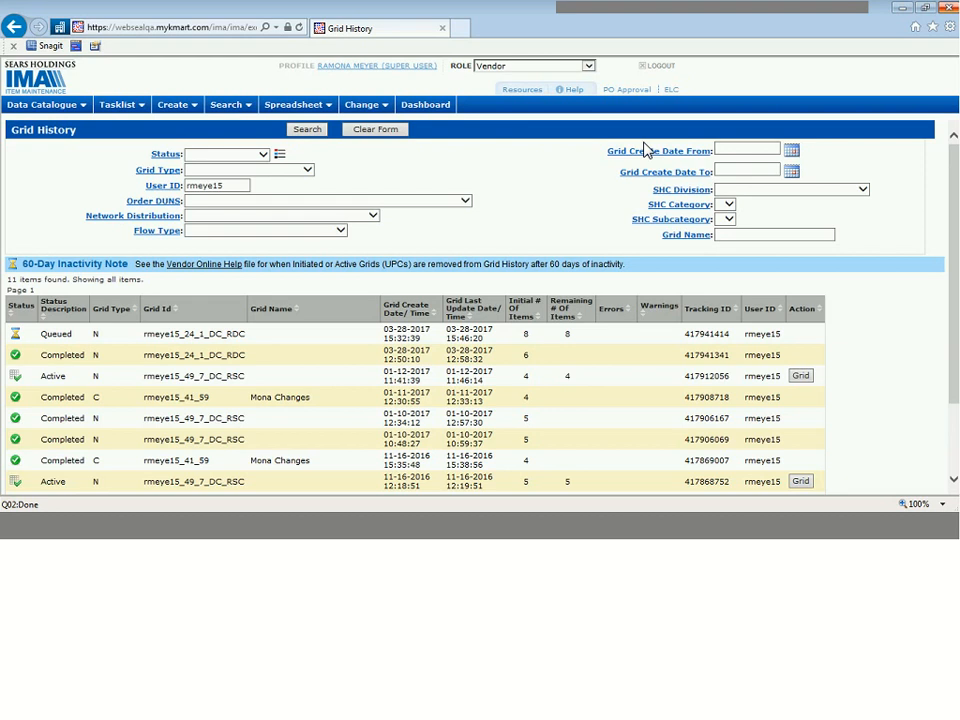
Step: Switch to the PowerPoint training deck, start the slide show from the Grid History section slide, and advance to its first instruction slide
key("alt+Tab")
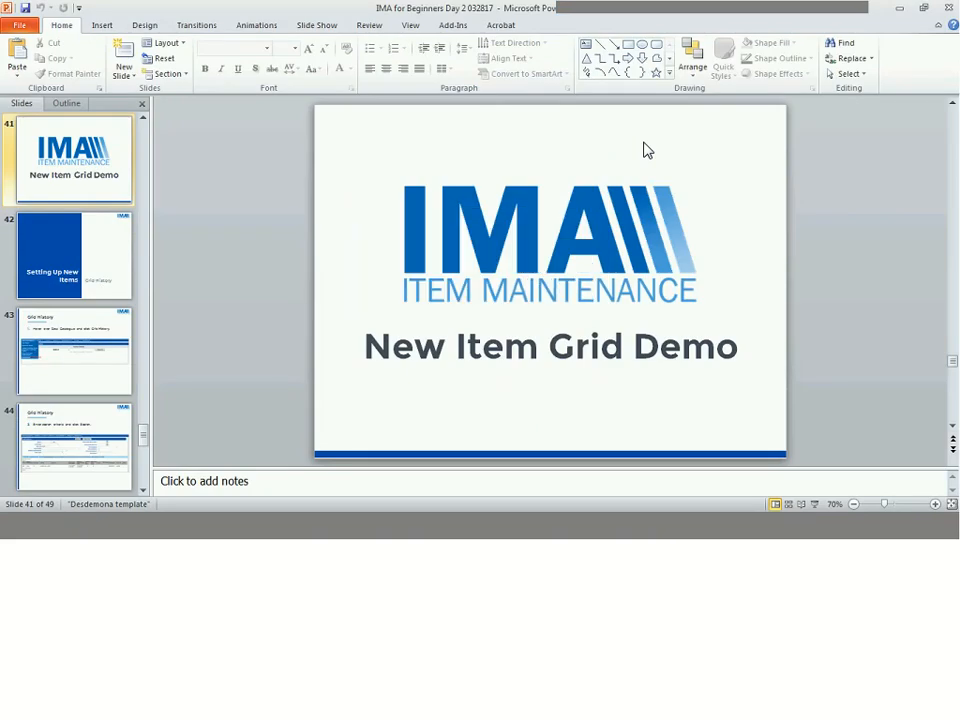
key("Page_Down")
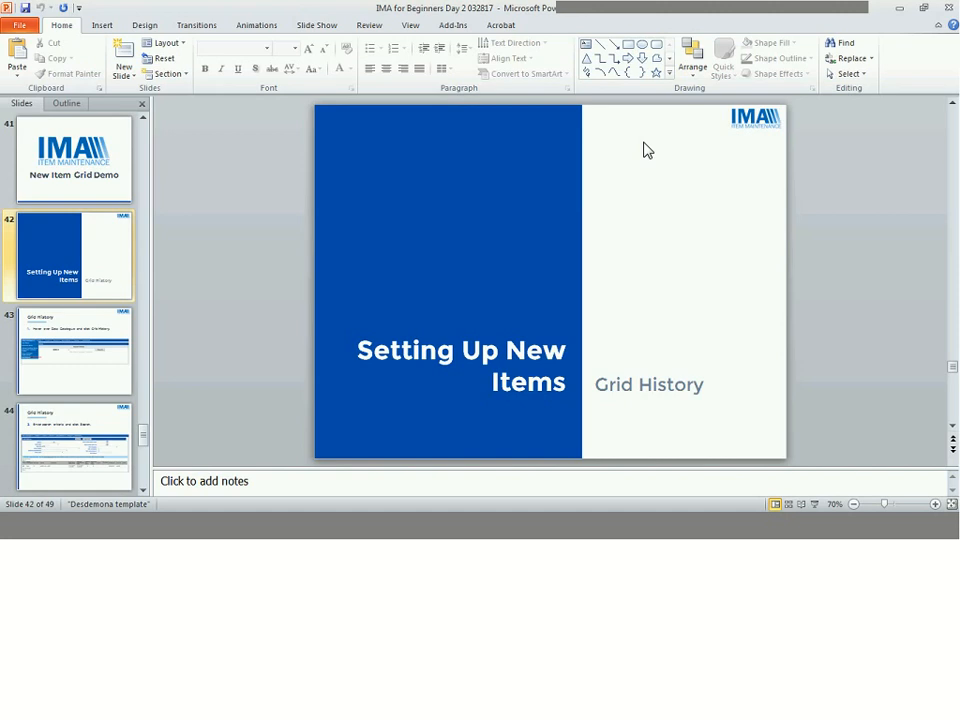
left_click(815, 503)
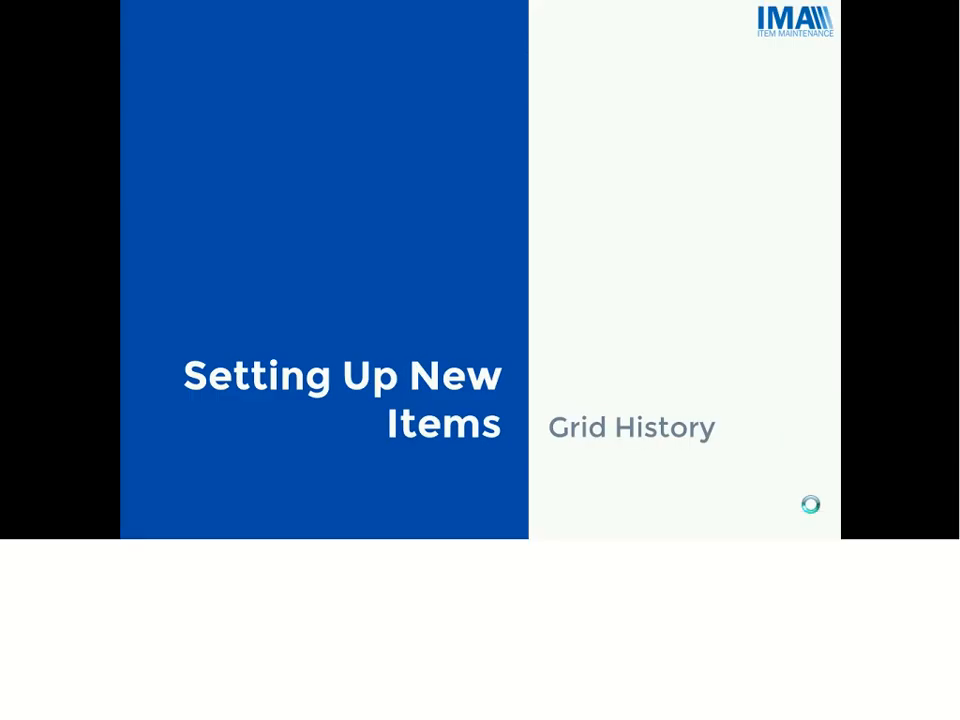
left_click(811, 504)
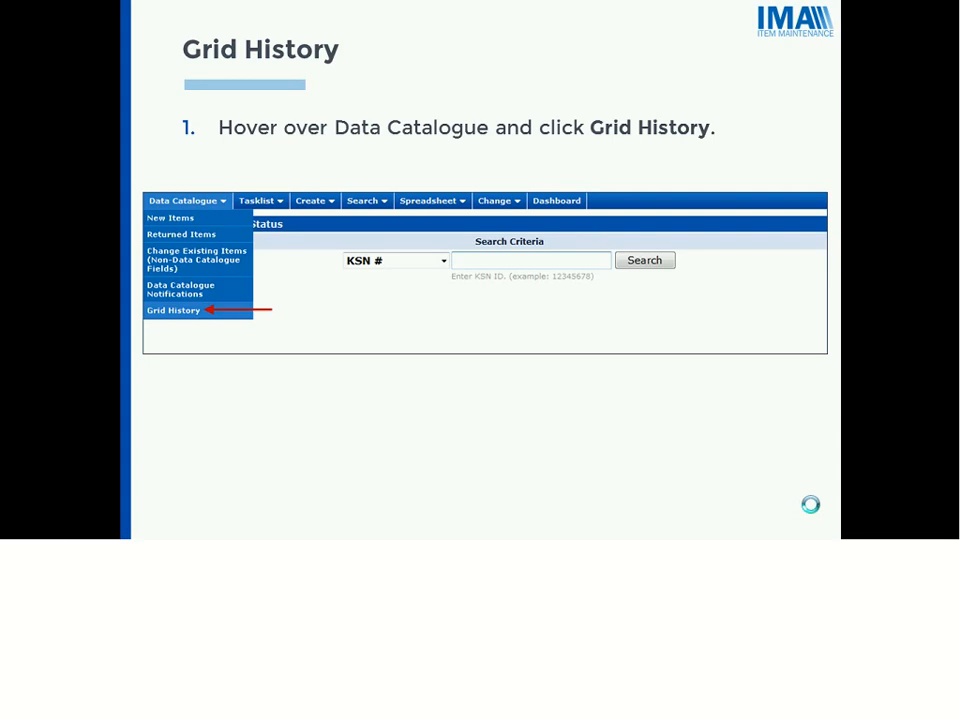
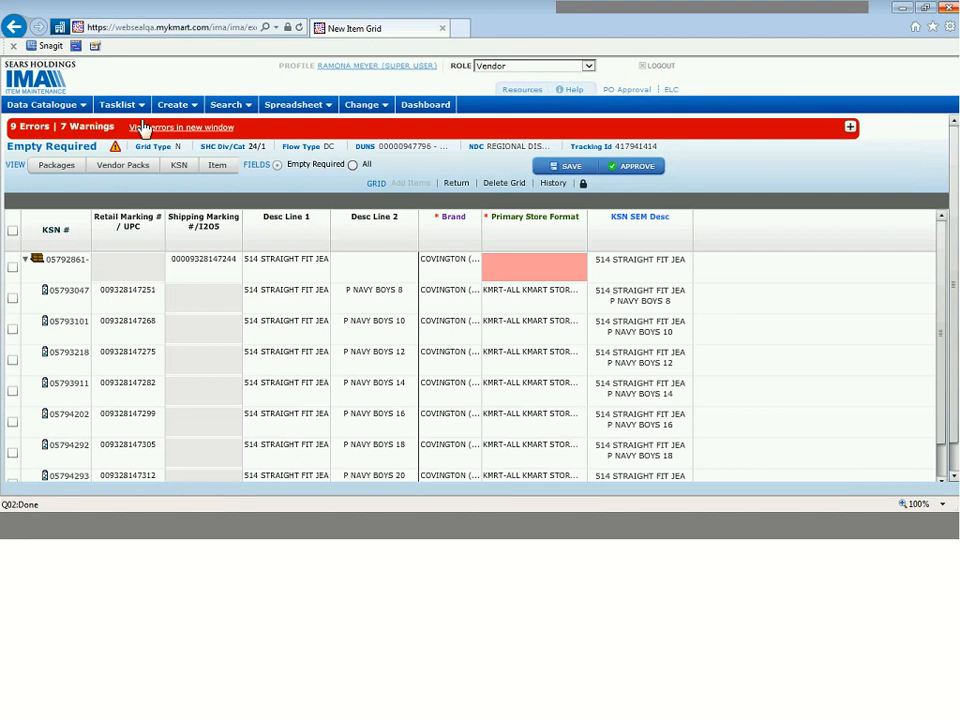
Step: Expand the grid's errors and warnings list, review it through to the last entry, and collapse it
left_click(850, 128)
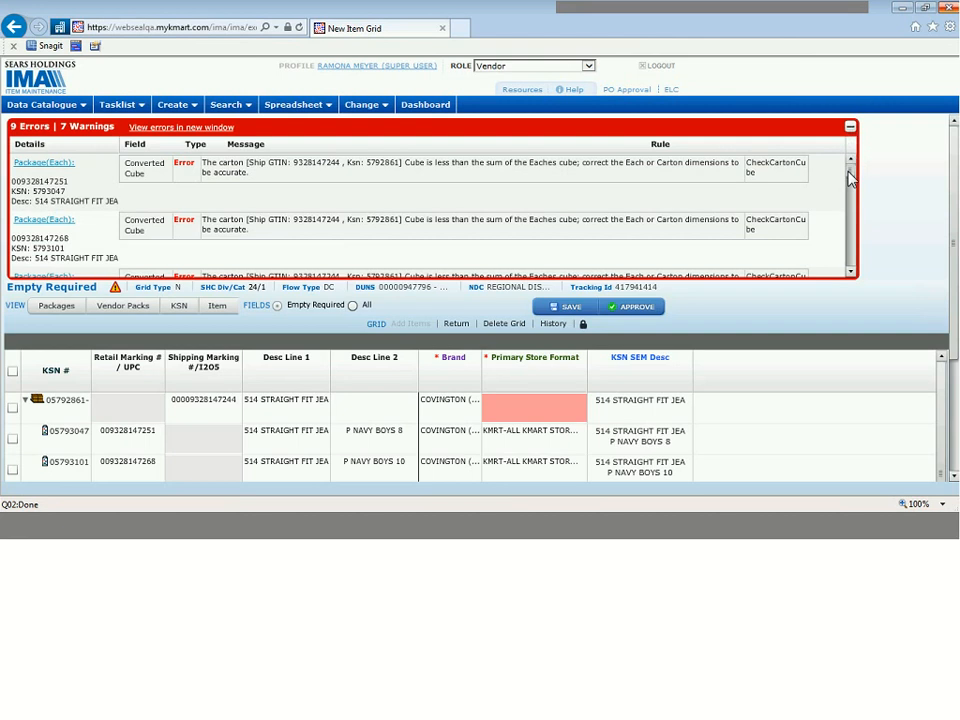
left_click_drag(850, 178, 855, 285)
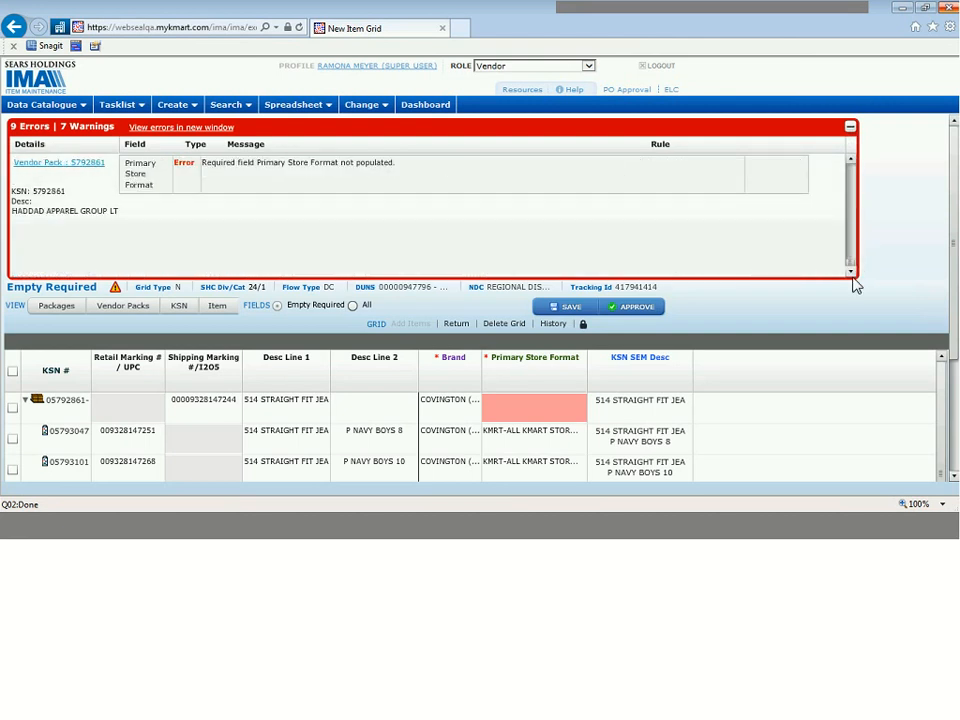
left_click(850, 126)
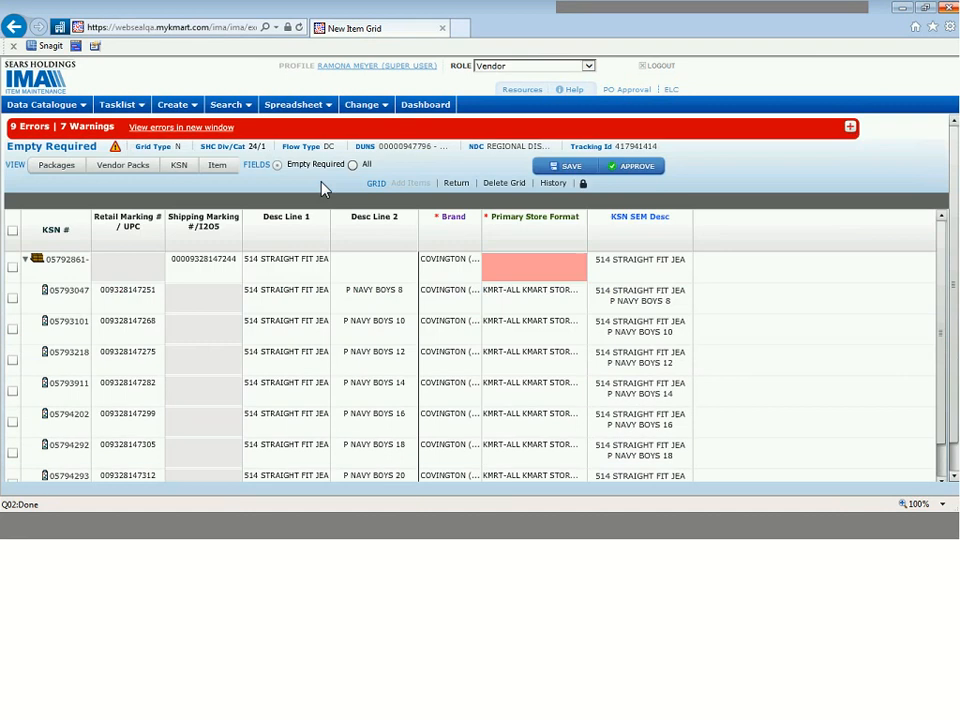
Step: Review the errors and warnings in a separate window, highlight the vendor pack's Primary Store Format entry and its KSN, and close the window
left_click(203, 130)
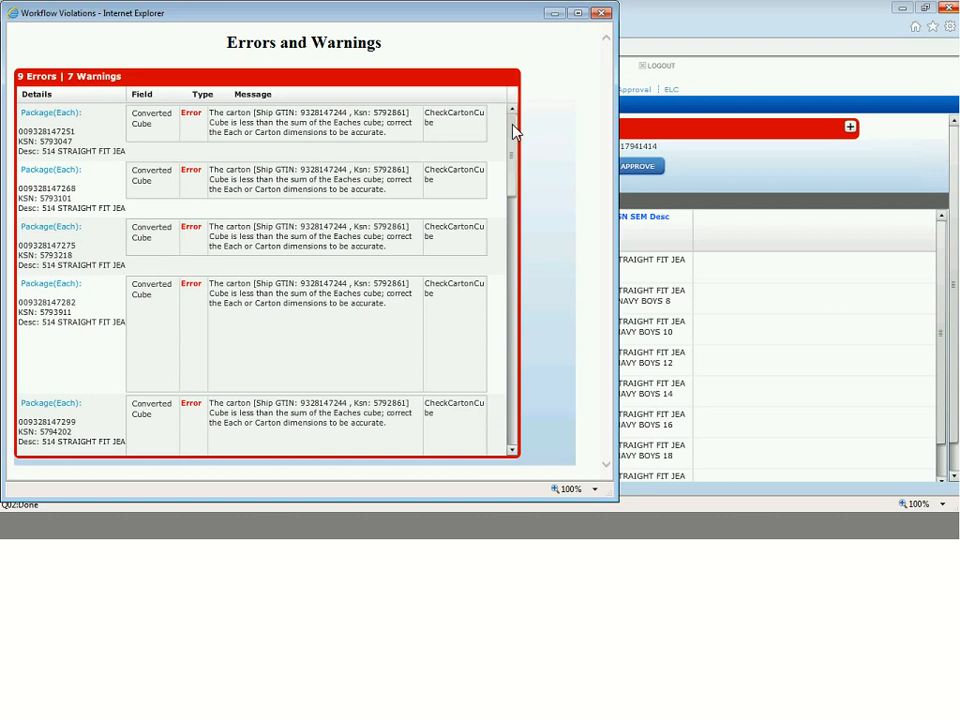
left_click_drag(511, 157, 491, 264)
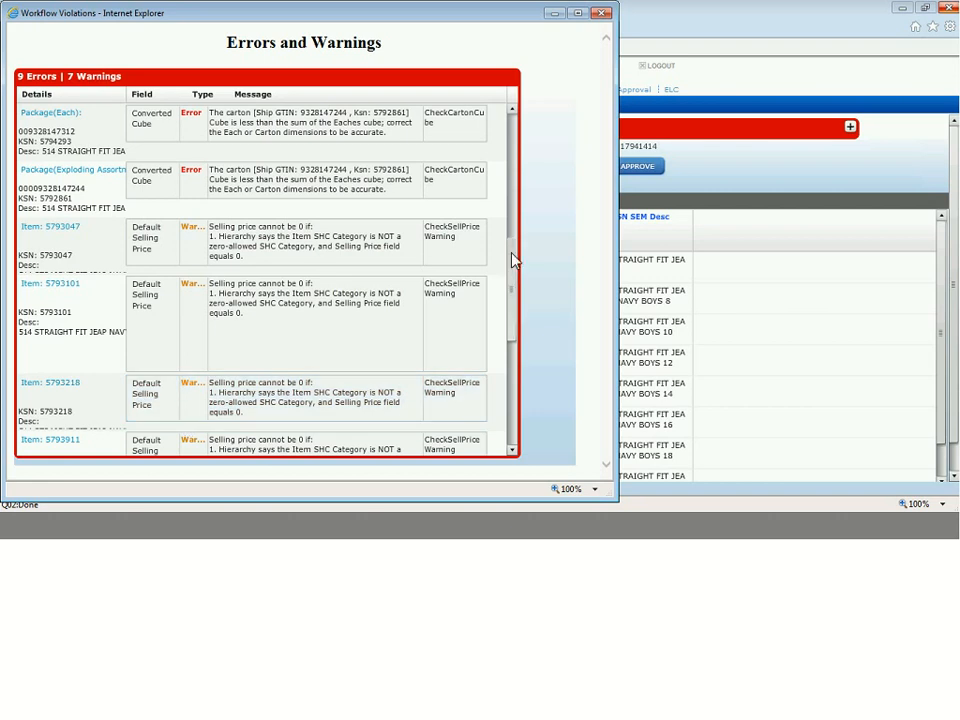
left_click_drag(512, 259, 501, 302)
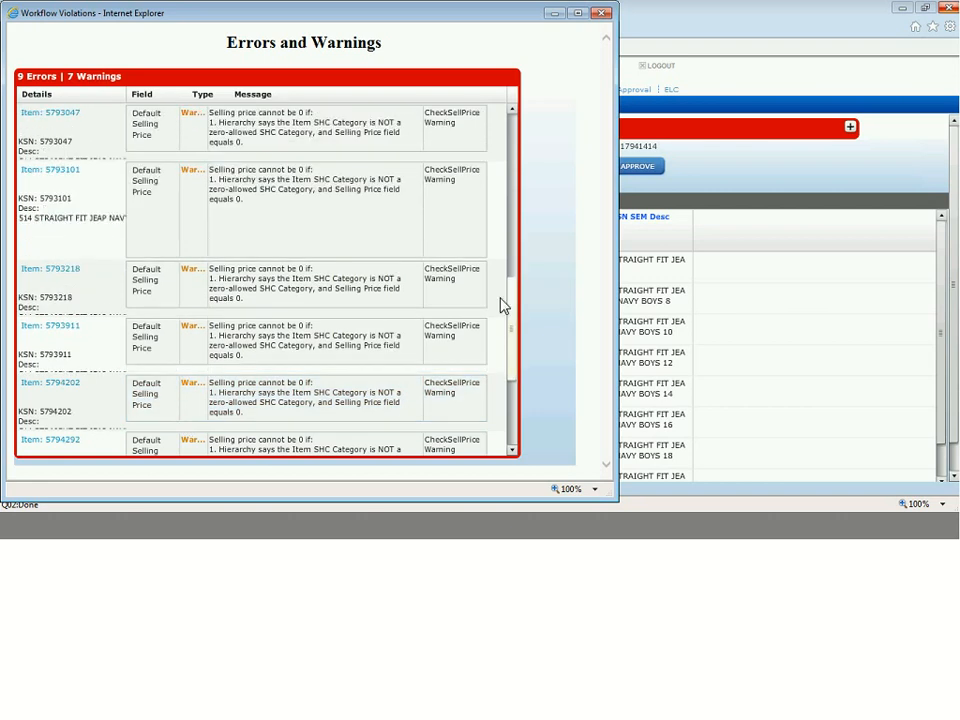
scroll(493, 340, "down", 3)
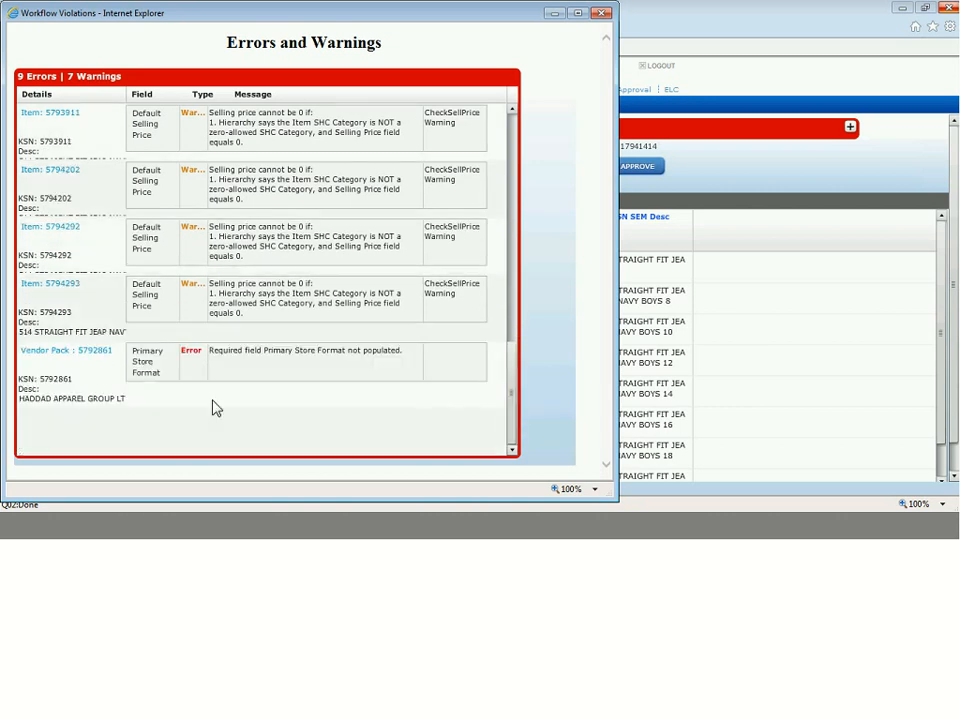
left_click(261, 355)
double_click(61, 379)
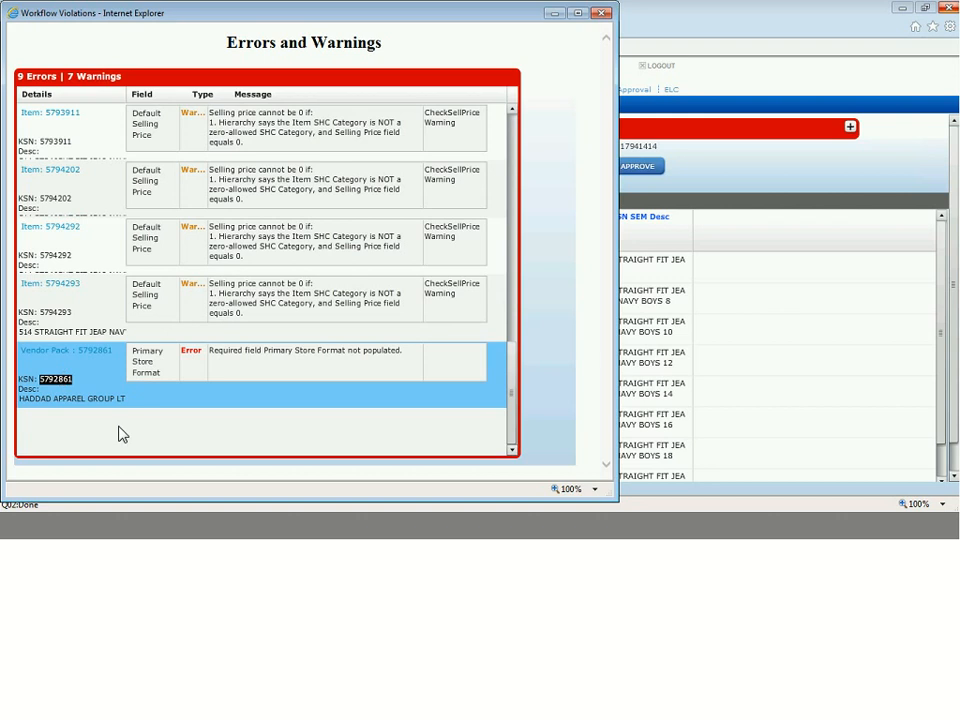
left_click(603, 14)
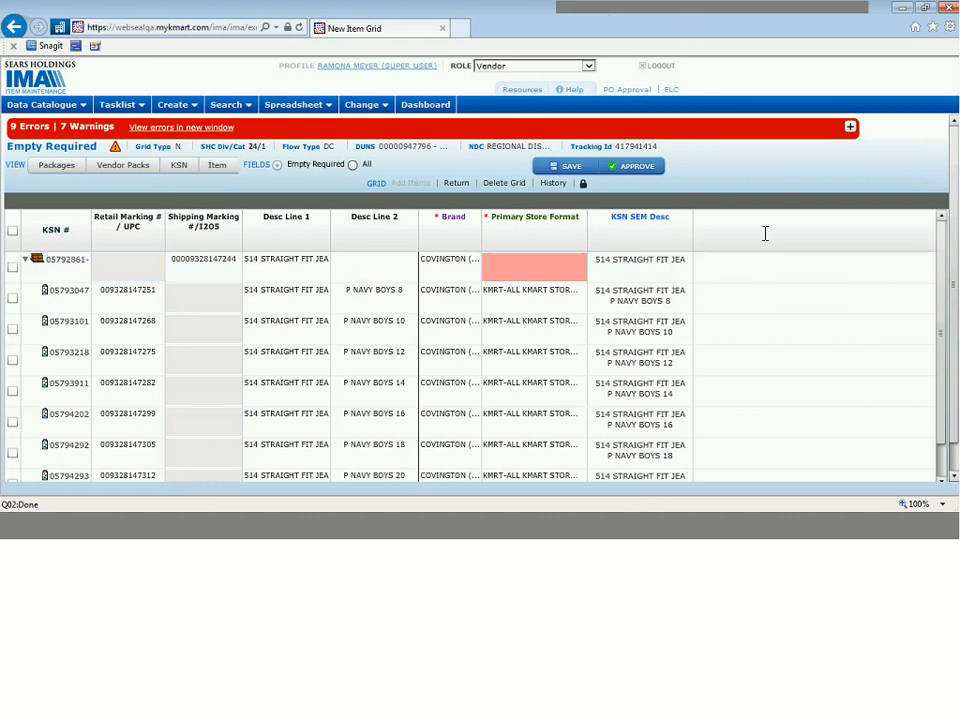
Step: Set the carton's Primary Store Format to KMRT-ALL KMART STORES (NO DELETE DATE)
left_click(546, 262)
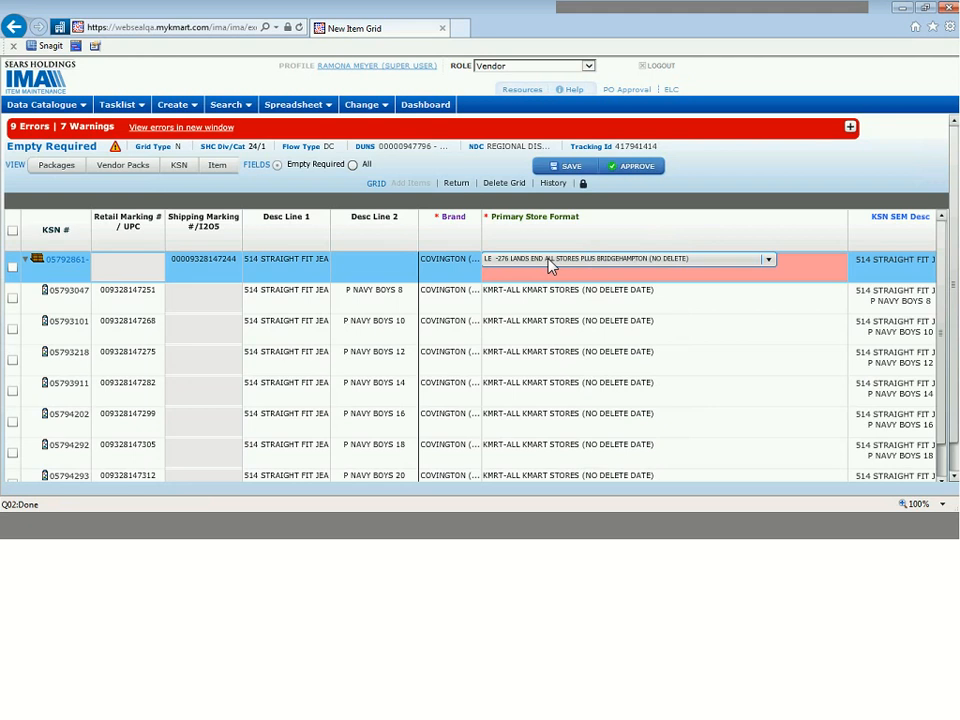
left_click(548, 262)
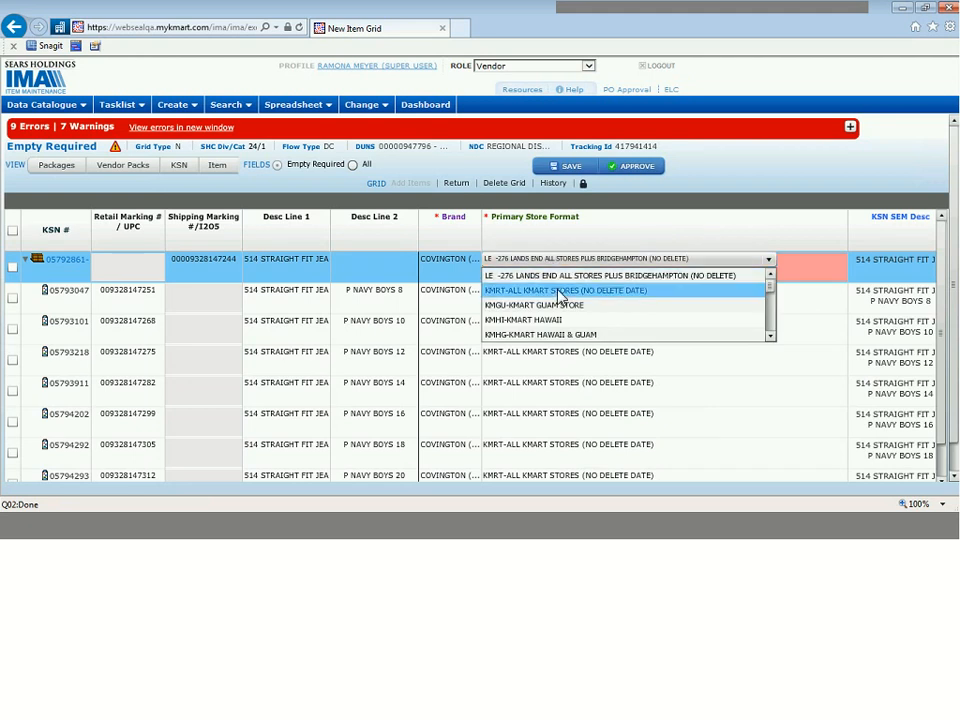
left_click(560, 293)
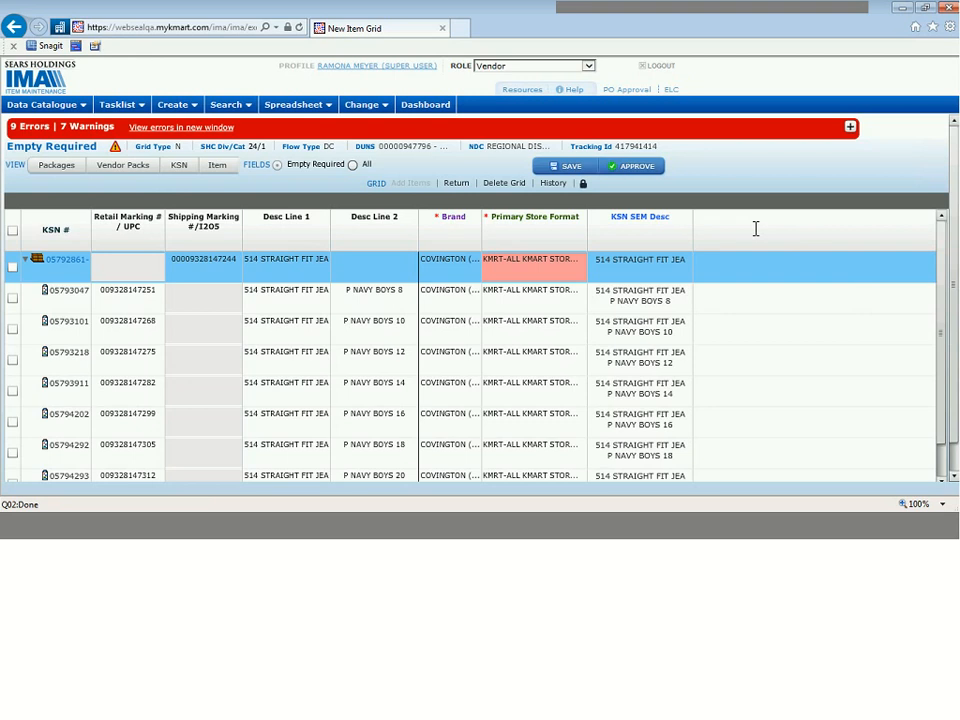
Step: Show the Packages view of the grid and set the 514 Straight Fit Jean carton's height to 12
left_click(58, 166)
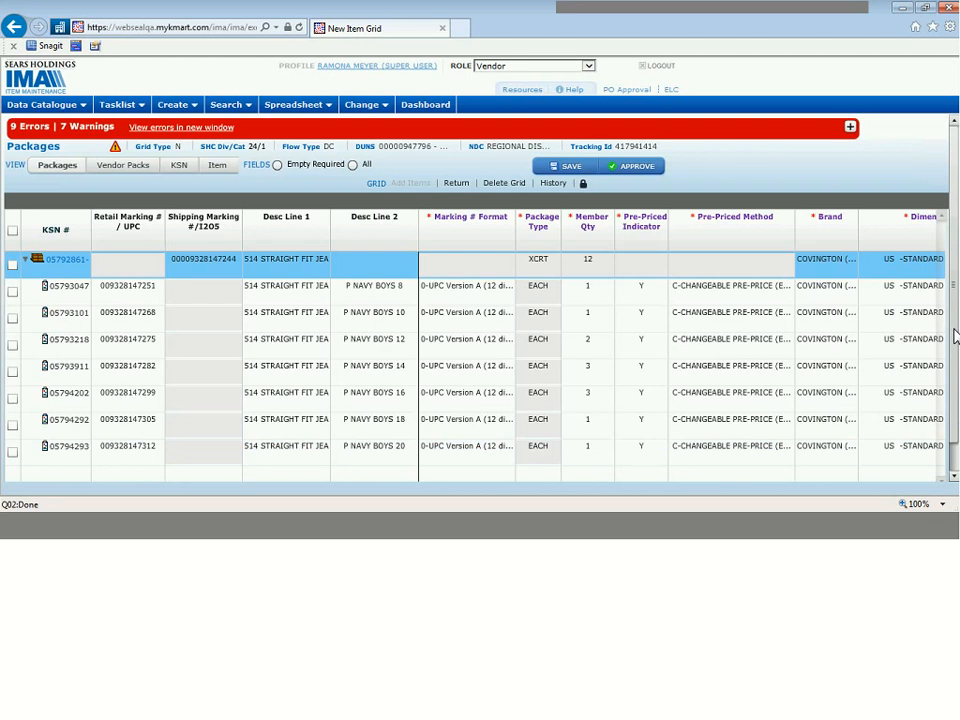
scroll(948, 400, "down", 1)
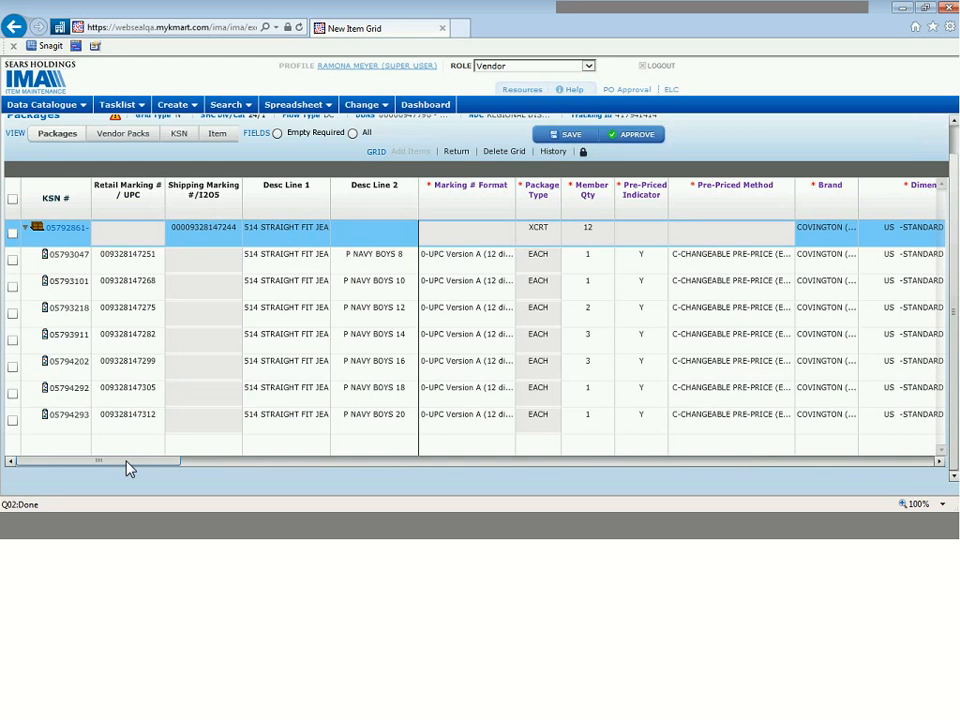
left_click_drag(127, 463, 295, 476)
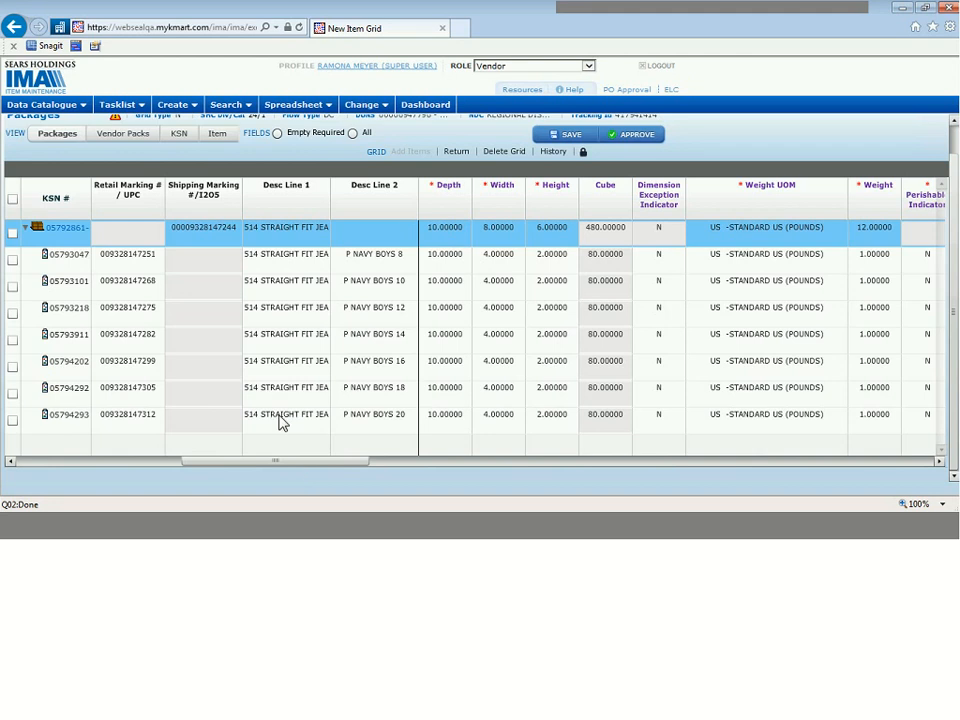
left_click(598, 256)
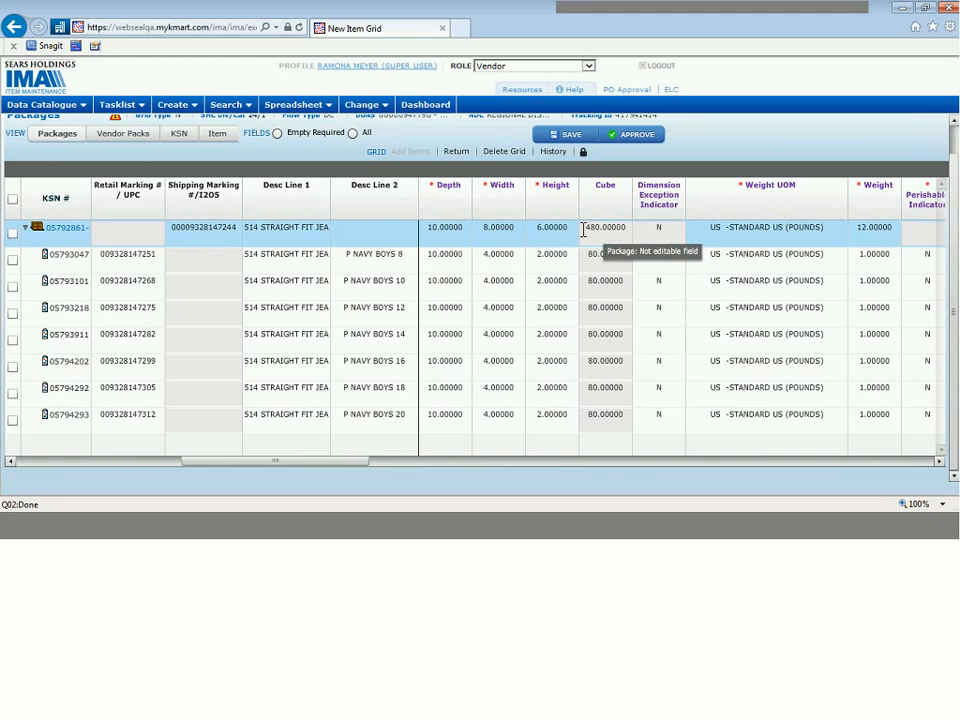
left_click(545, 232)
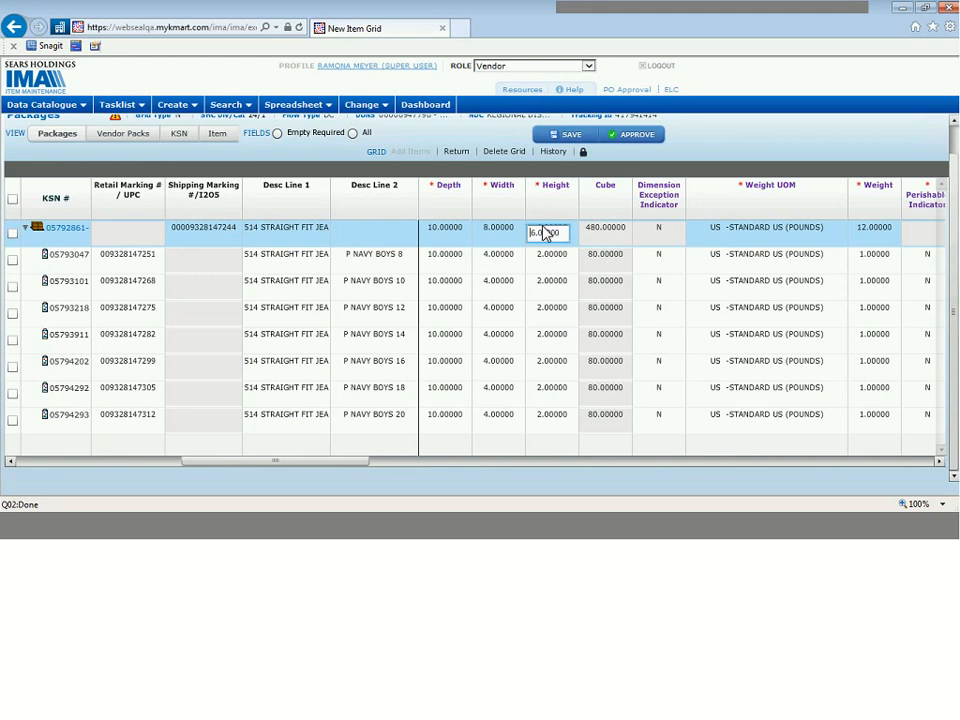
key("Delete")
type("12")
key("Return")
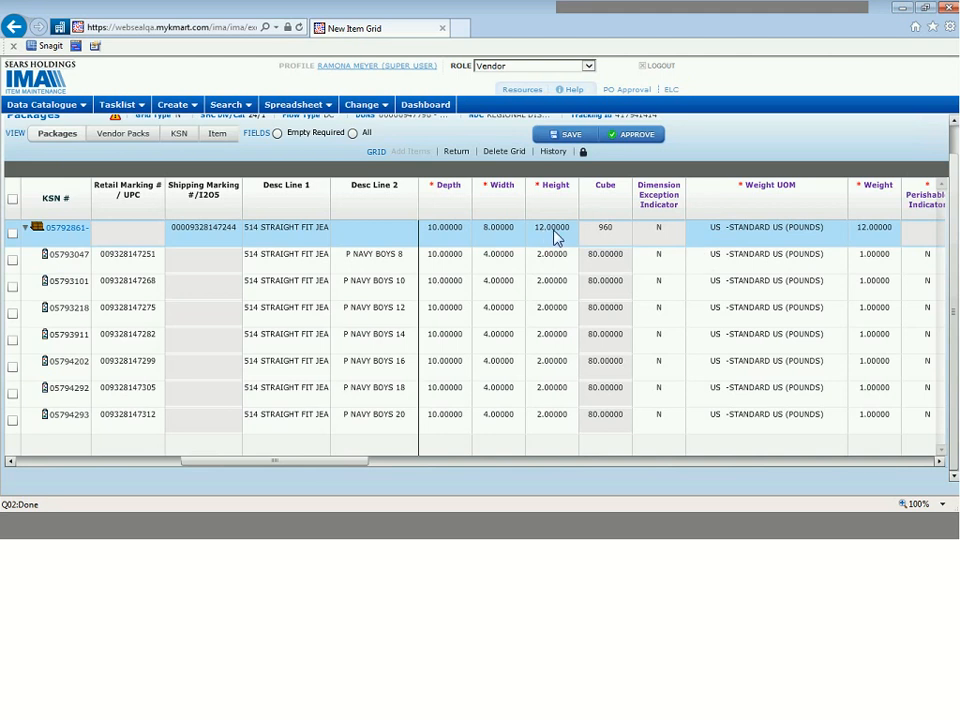
Step: Set the carton's height to 14 and approve the corrected new item grid
left_click(555, 233)
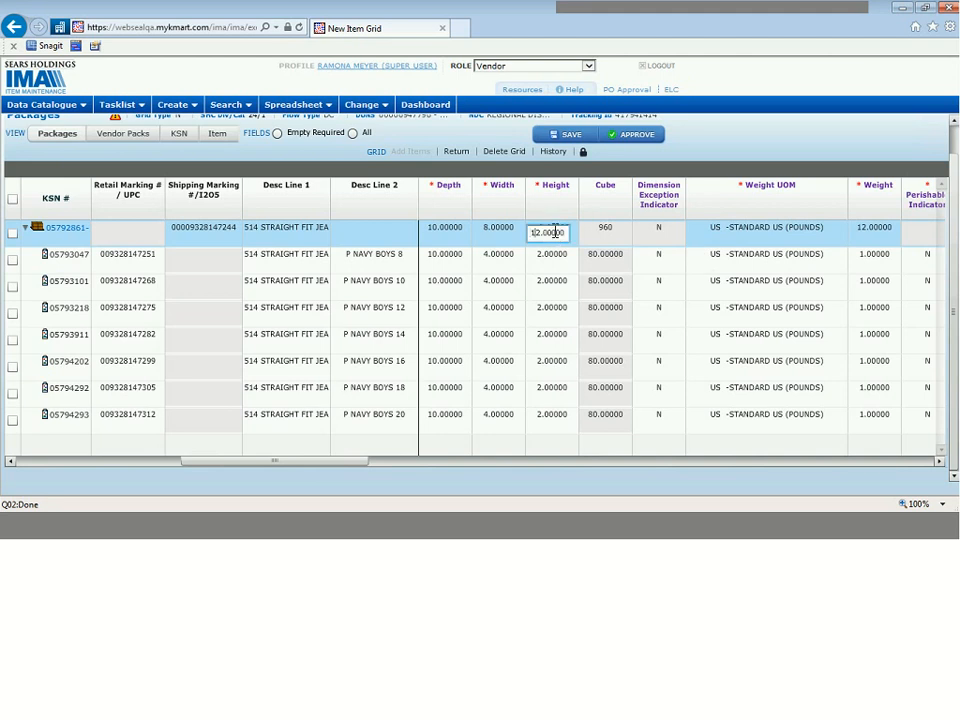
key("Delete")
type("4")
left_click(603, 195)
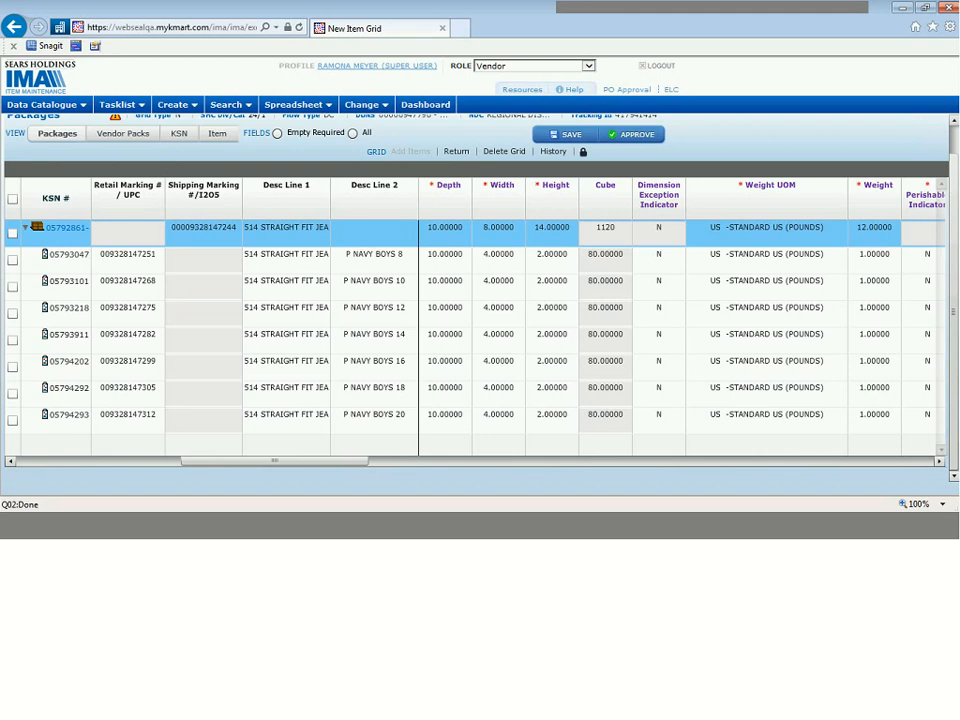
left_click(638, 137)
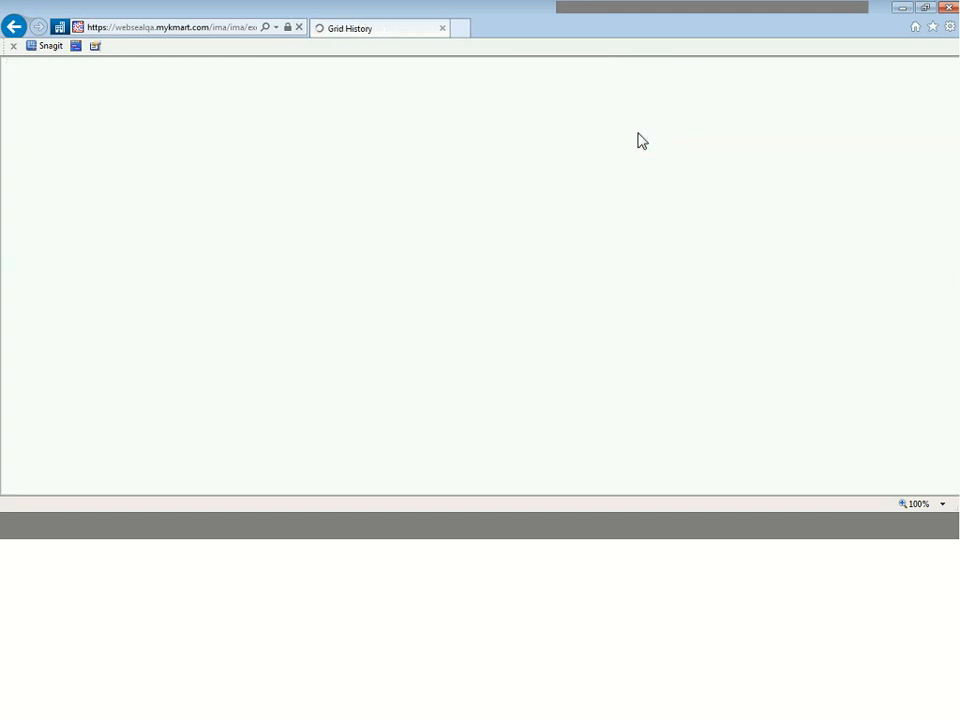